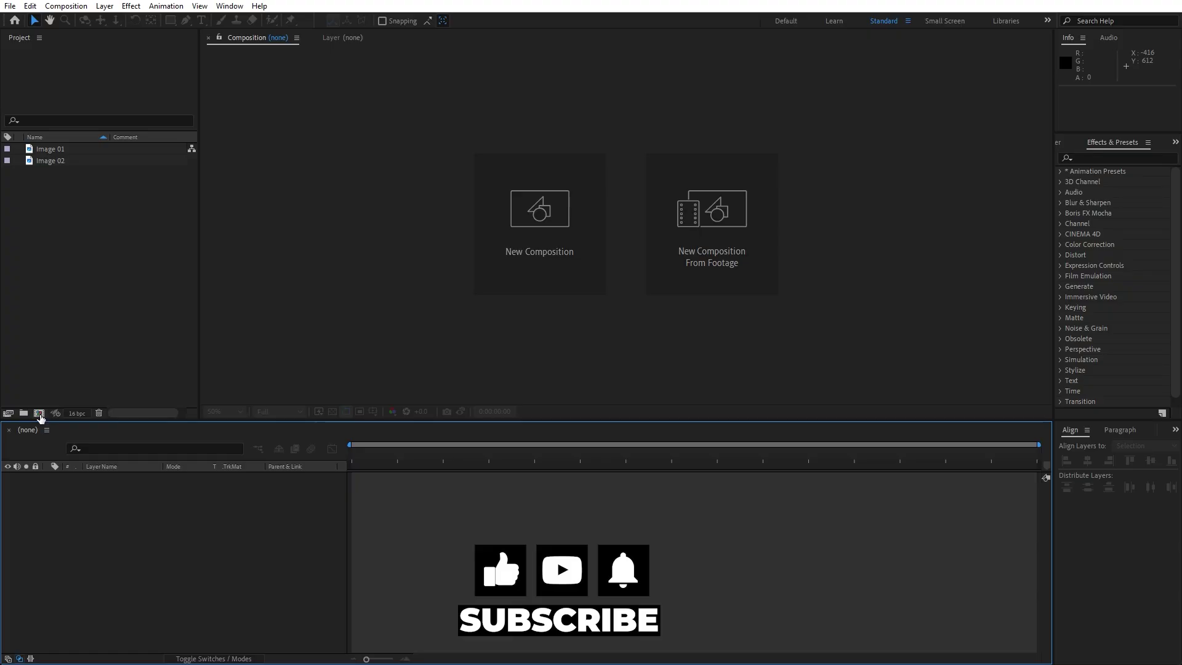
# - Create a composition named 'Final' with a 0:00:10:00 duration
pyautogui.click(39, 415)
pyautogui.write('Final')
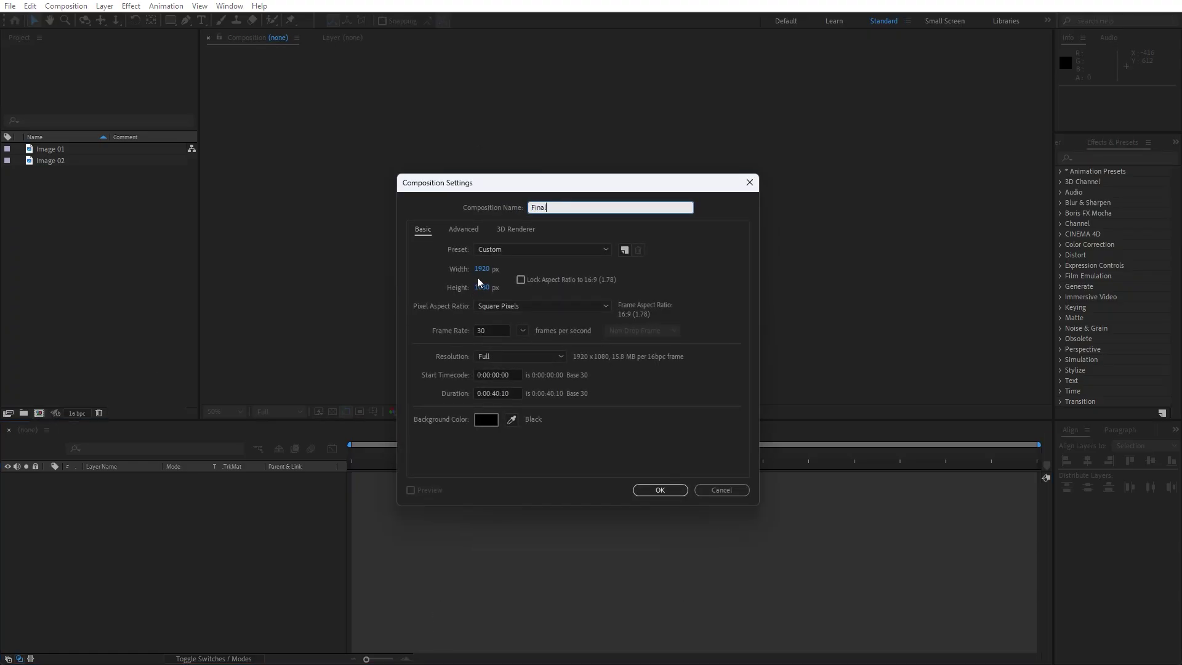
pyautogui.click(495, 393)
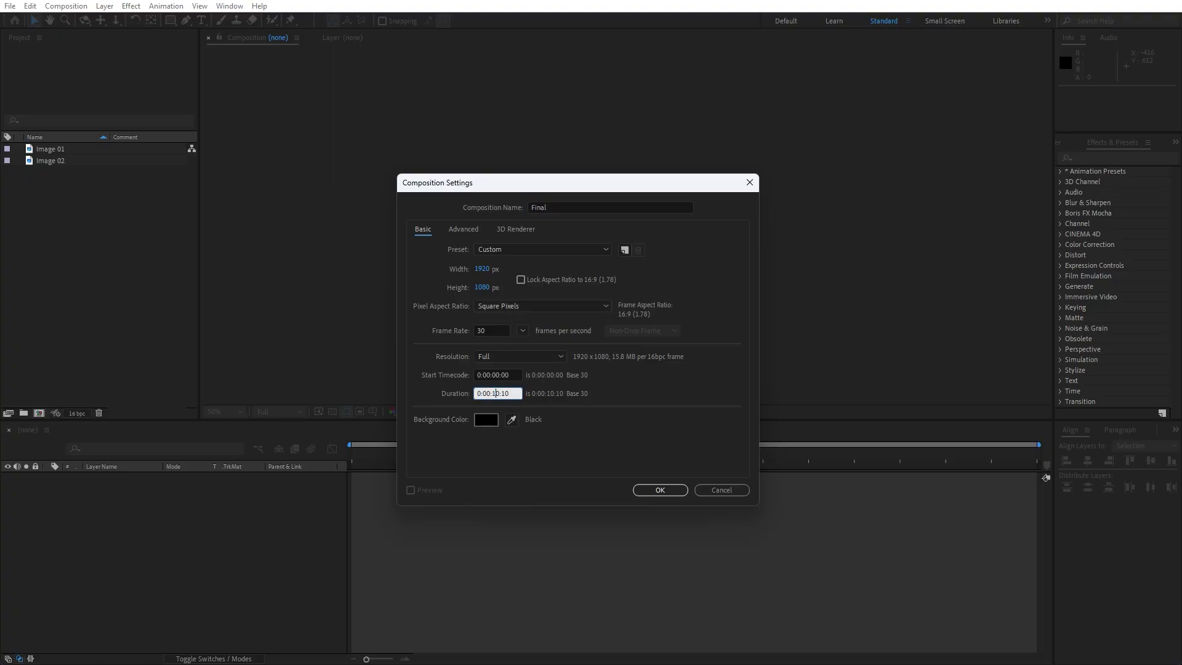
pyautogui.press('BackSpace')
# - Confirm the Final composition and place Image 01 into its timeline
pyautogui.click(660, 489)
pyautogui.click(117, 294)
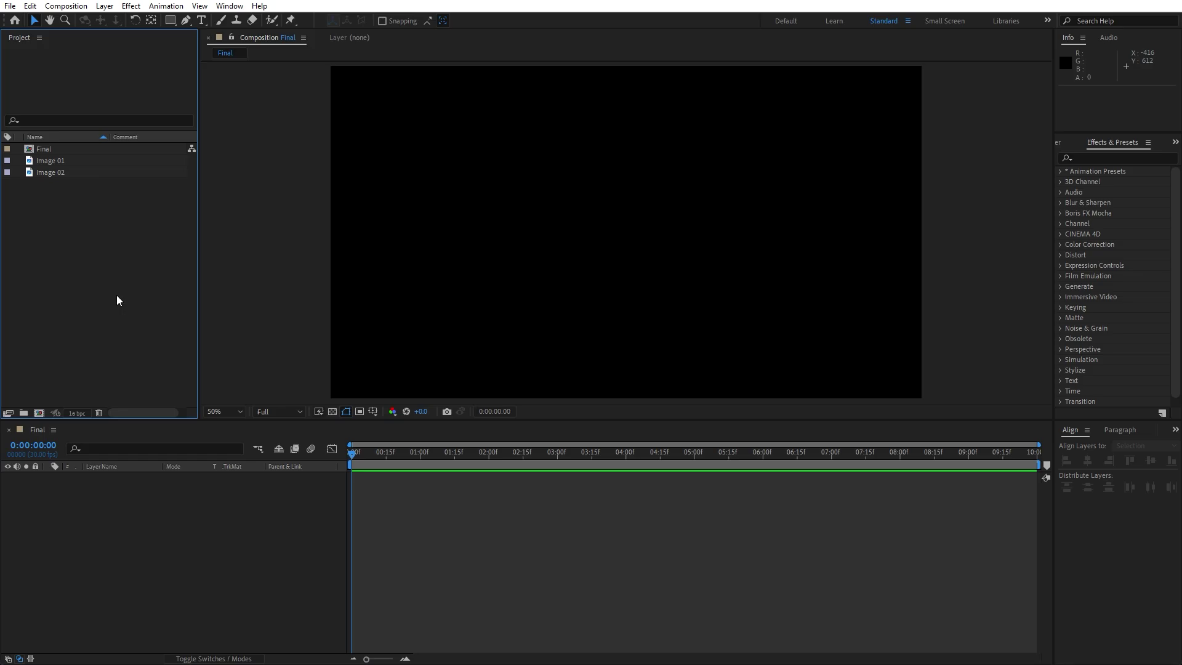
pyautogui.click(54, 162)
pyautogui.moveTo(50, 162); pyautogui.dragTo(151, 533)
pyautogui.press(',')
pyautogui.press(',')
pyautogui.press('.')
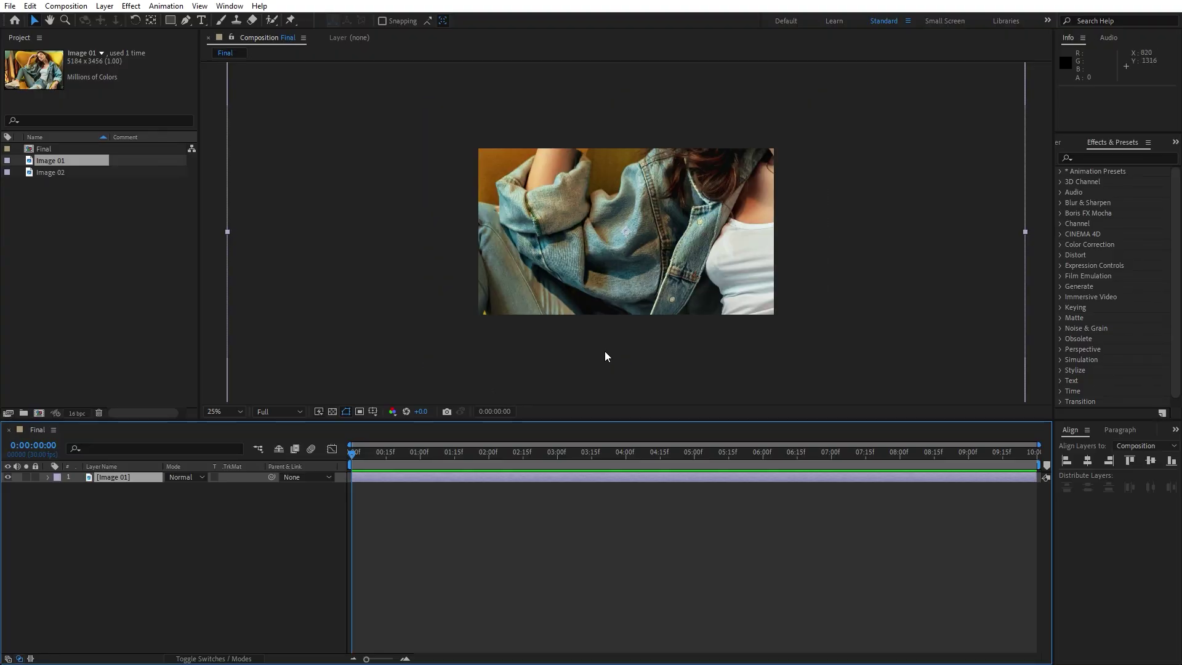
# - Scale the Image 01 layer down to 39% and nudge it slightly lower
pyautogui.press('s')
pyautogui.moveTo(186, 493); pyautogui.dragTo(154, 495)
pyautogui.click(128, 525)
pyautogui.click(125, 479)
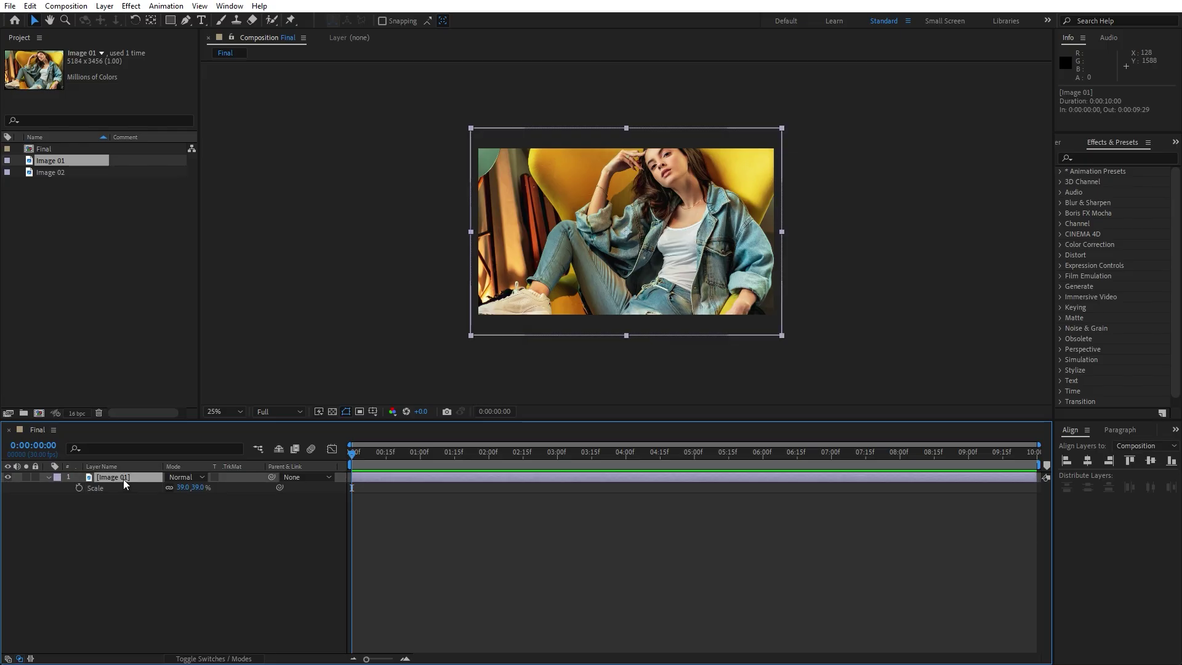
pyautogui.hotkey('shift', 'Down')
pyautogui.hotkey('shift', 'Up')
pyautogui.hotkey('shift', 'Up')
pyautogui.hotkey('shift', 'Up')
pyautogui.hotkey('shift', 'Up')
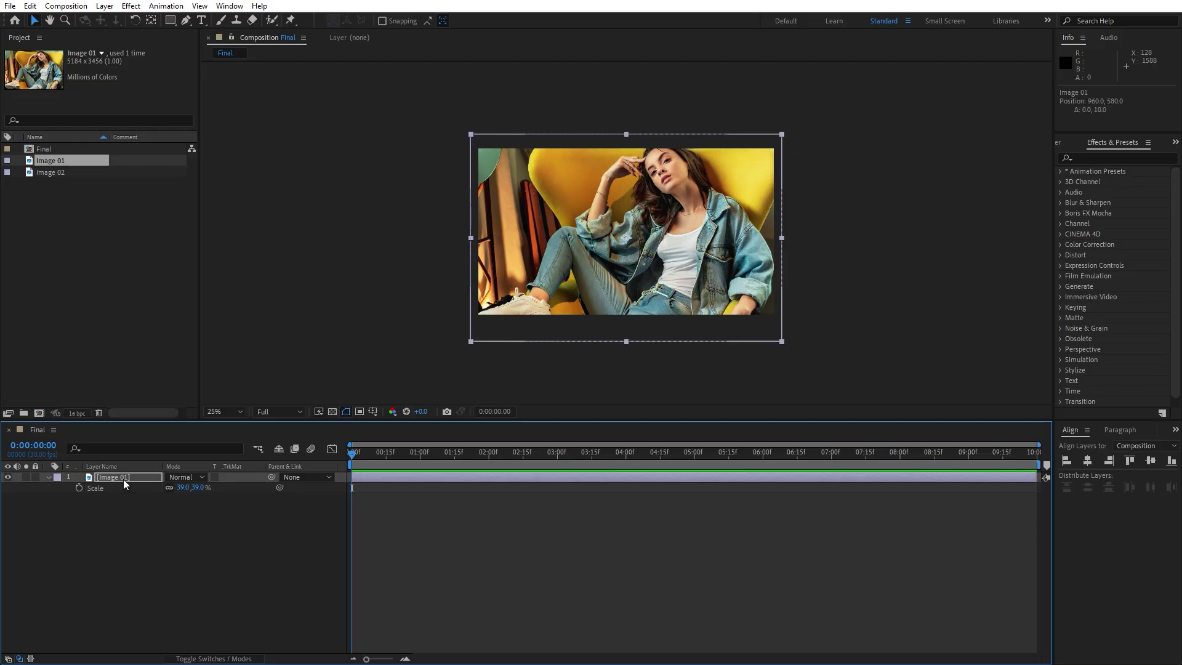
pyautogui.hotkey('shift', 'Down')
pyautogui.hotkey('shift', 'Down')
pyautogui.hotkey('shift', 'Down')
pyautogui.hotkey('shift', 'Down')
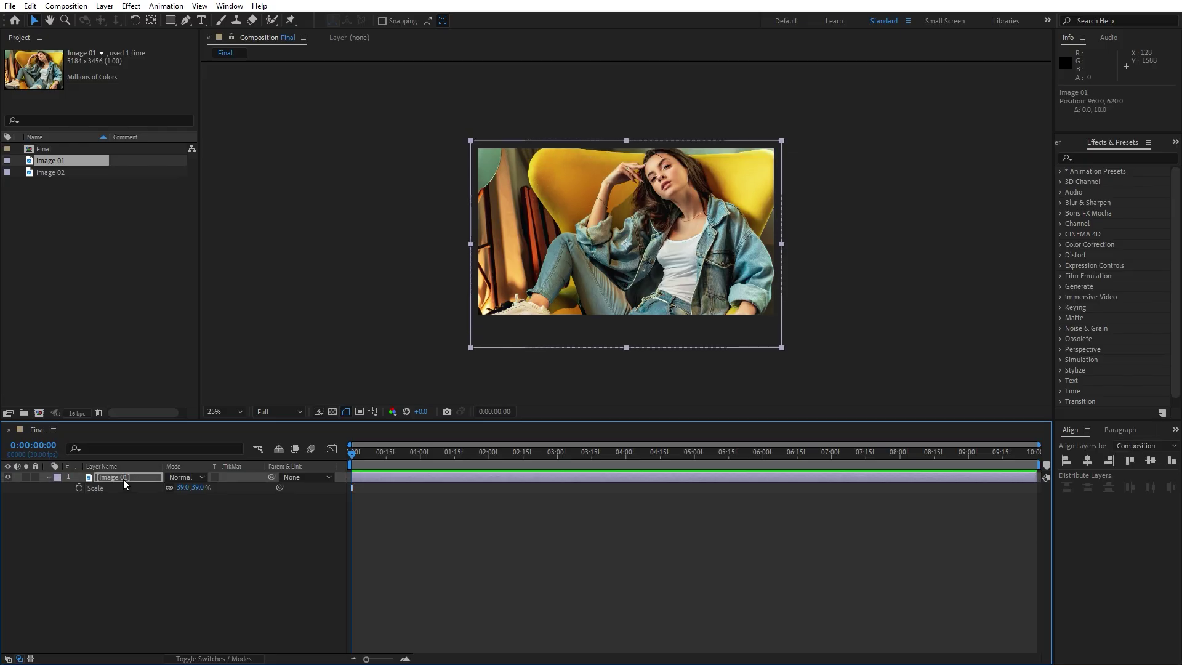
pyautogui.click(48, 549)
pyautogui.click(47, 477)
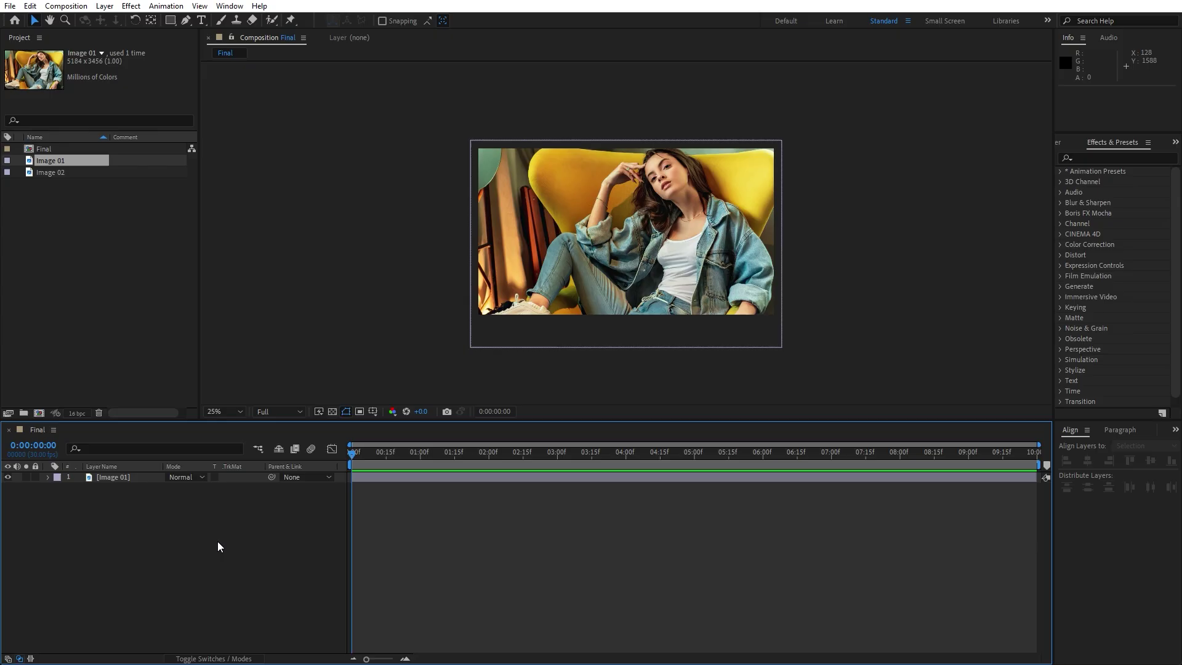
# - Turn on Title/Action Safe guides and draw a straight white Pen stroke across the photo's middle
pyautogui.click(186, 23)
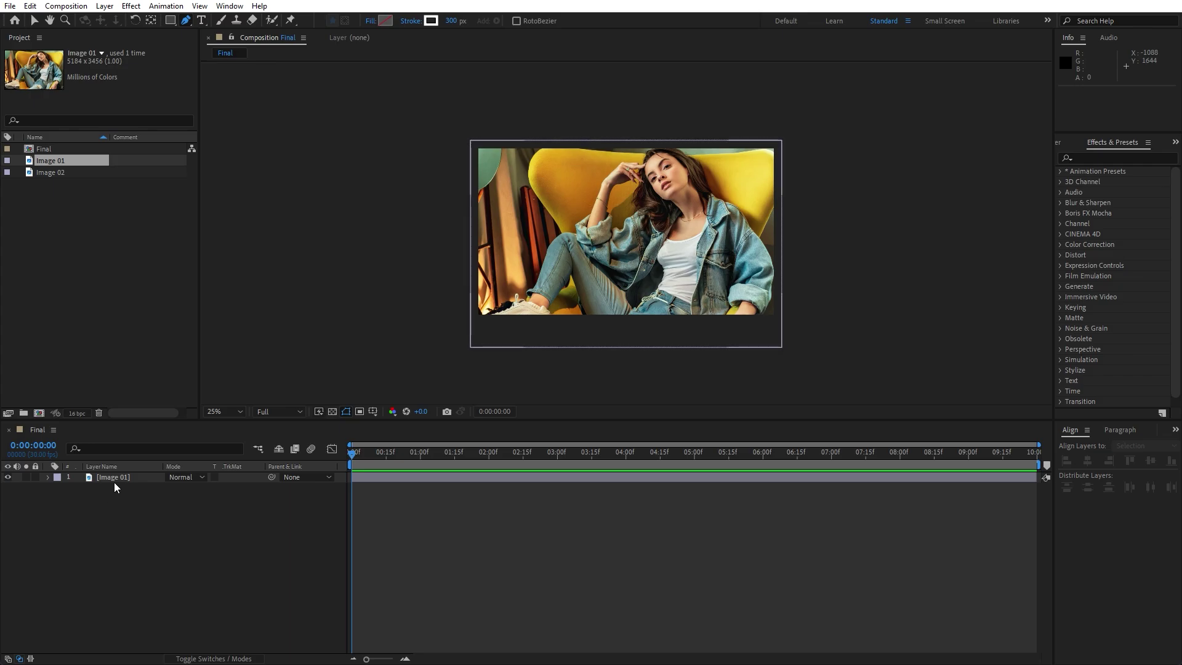
pyautogui.click(372, 412)
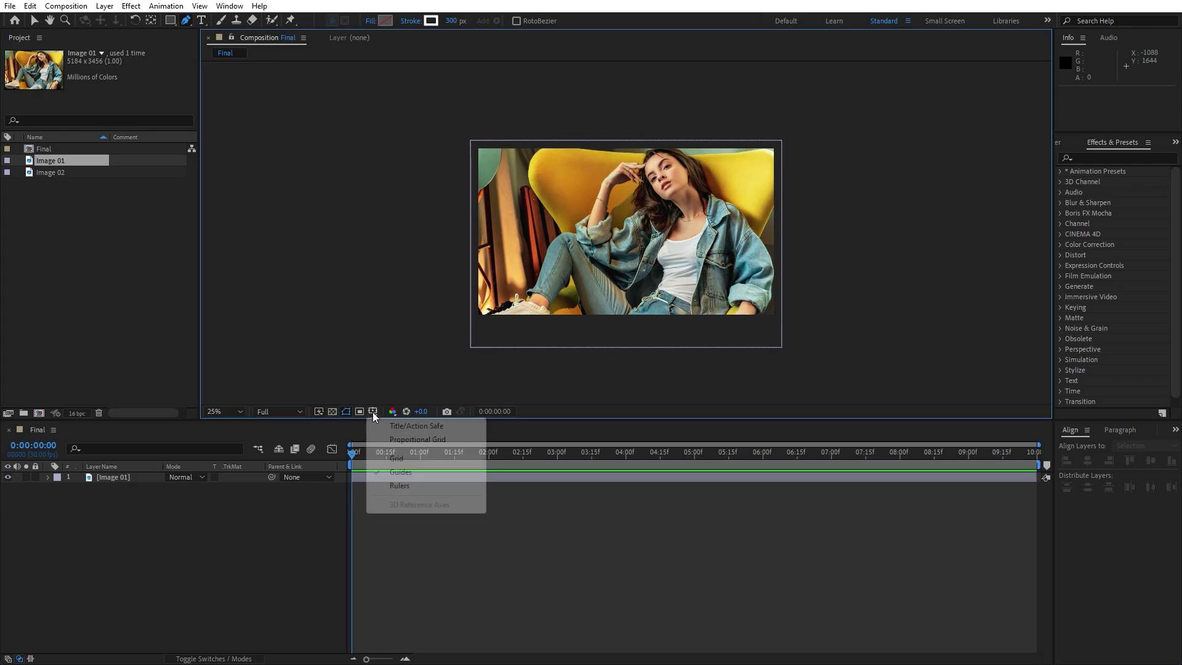
pyautogui.click(402, 428)
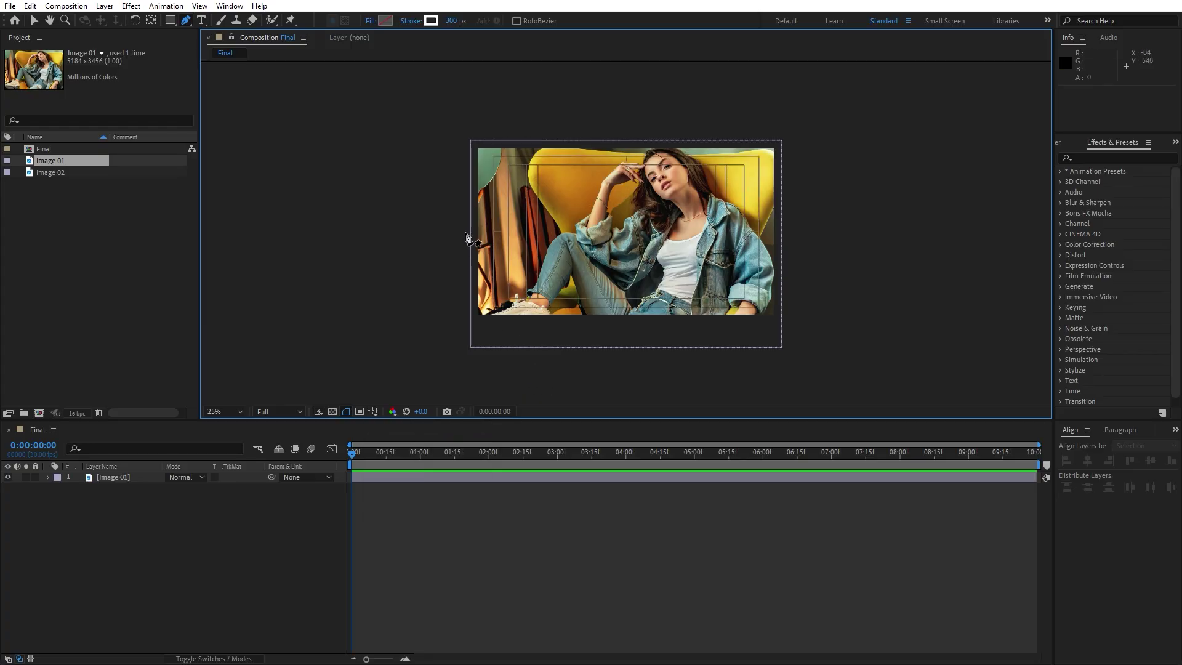
pyautogui.click(465, 227)
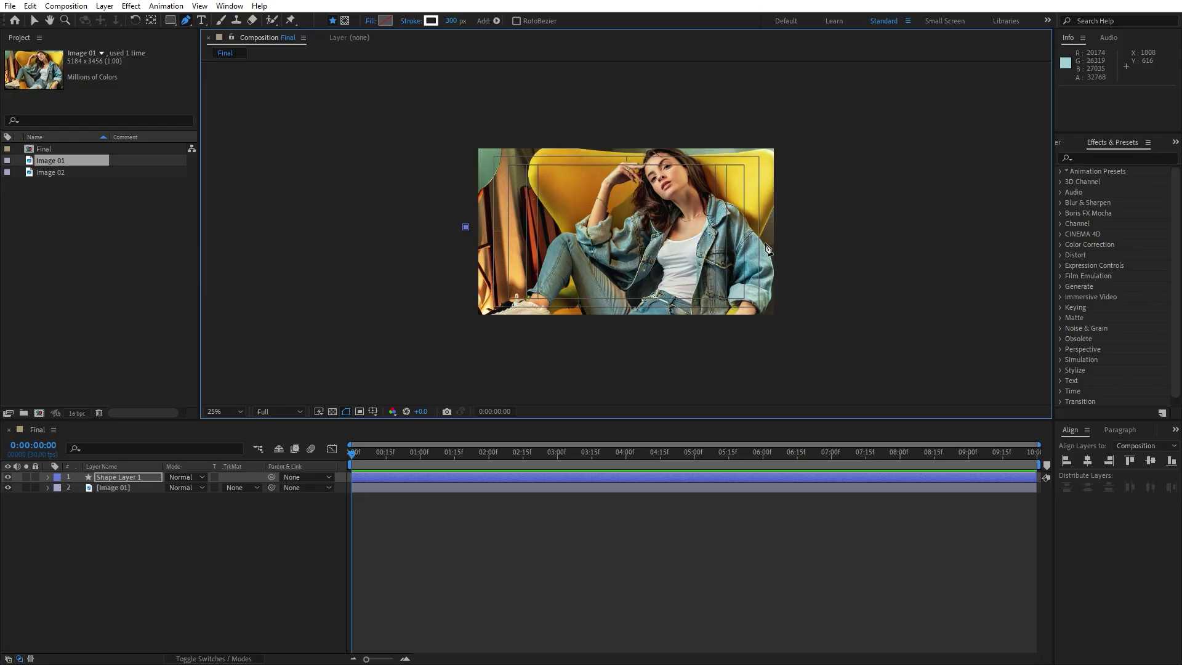
pyautogui.click(799, 227)
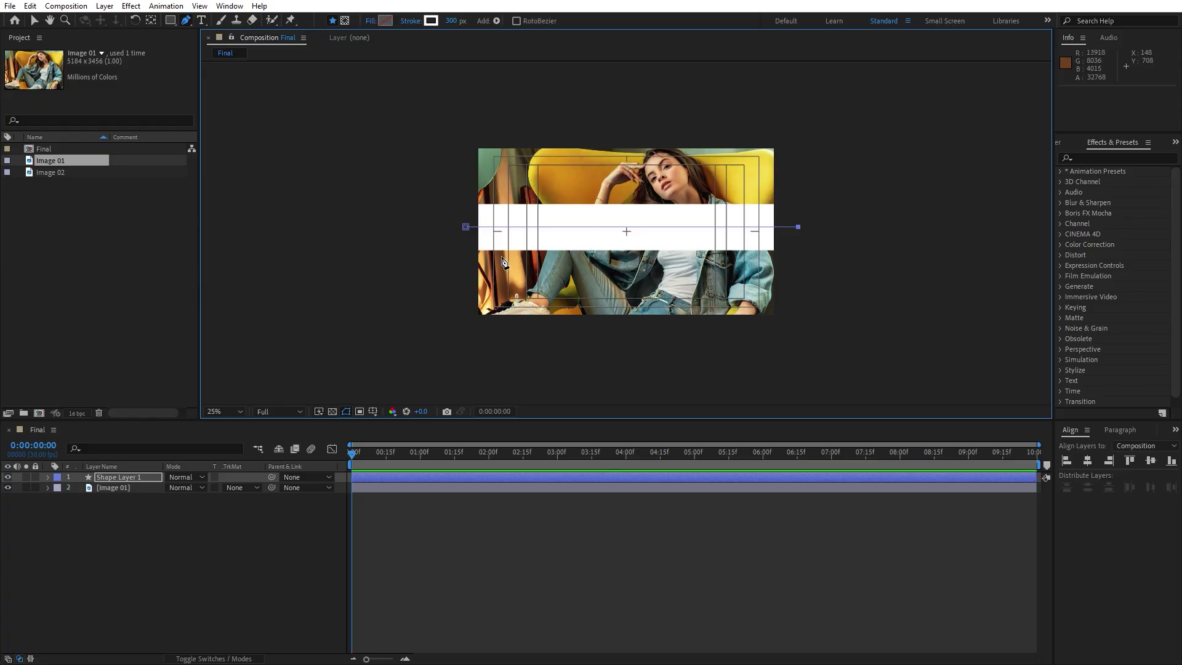
# - Rename the shape layer to 'Circle'
pyautogui.click(130, 479)
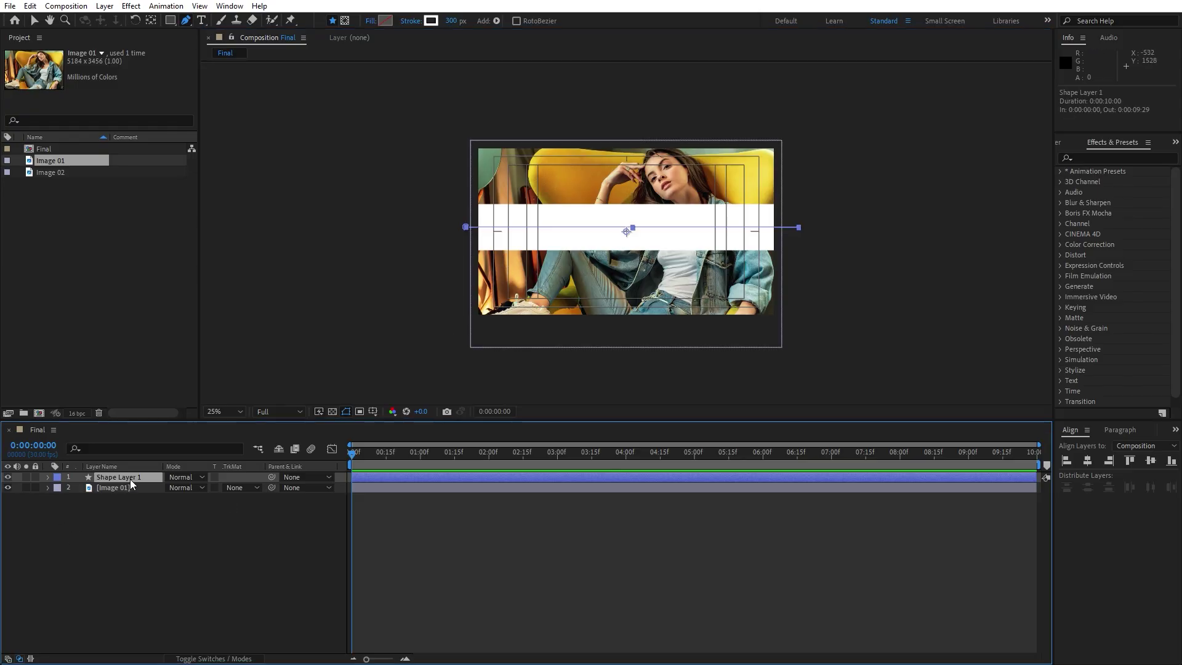
pyautogui.press('Return')
pyautogui.write('Cr')
pyautogui.press('BackSpace')
pyautogui.write('ircle')
pyautogui.click(141, 583)
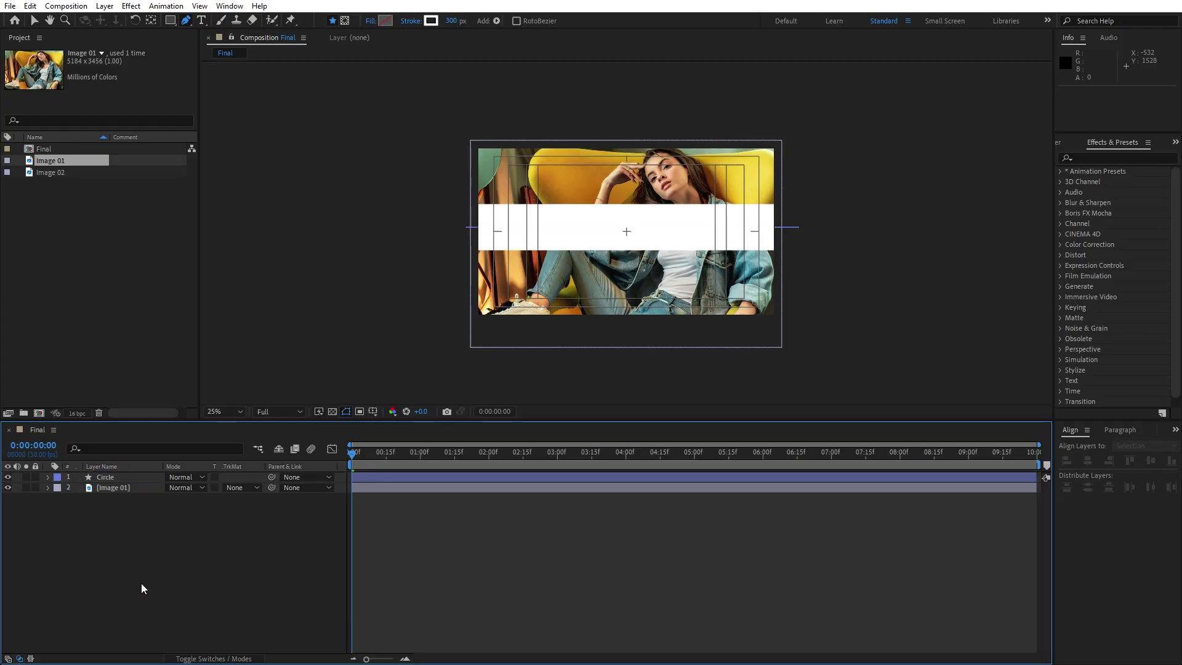
# - Keyframe Stroke 1's width from 0 at 0 s to 300 at 1 s
pyautogui.click(47, 478)
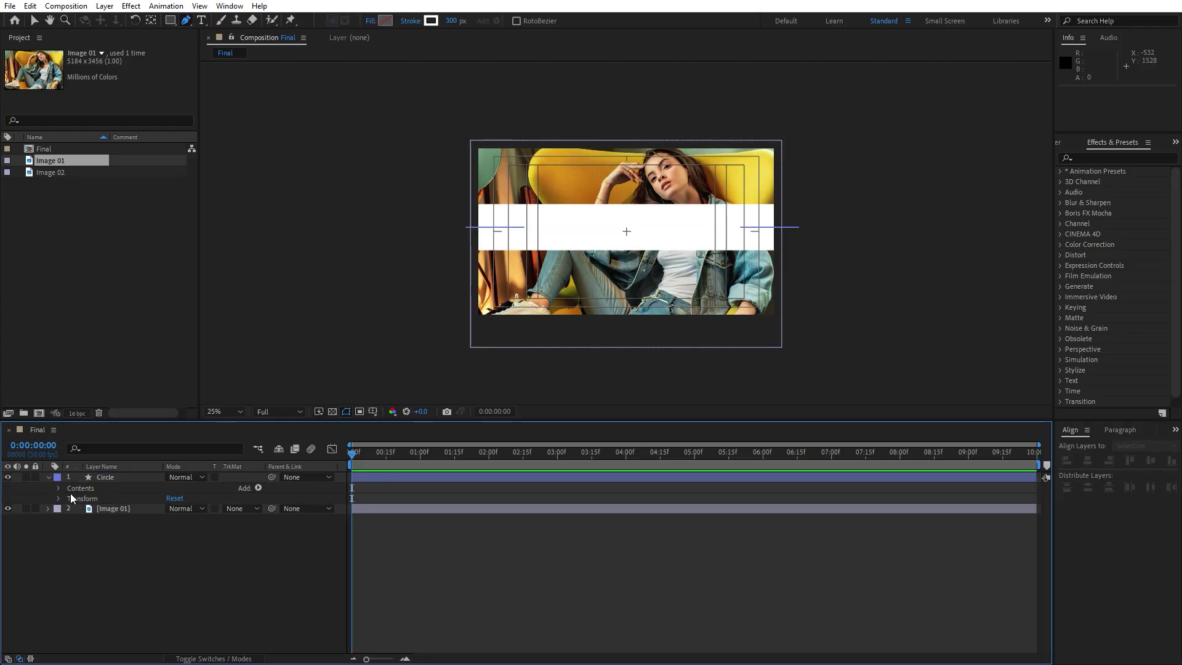
pyautogui.click(59, 490)
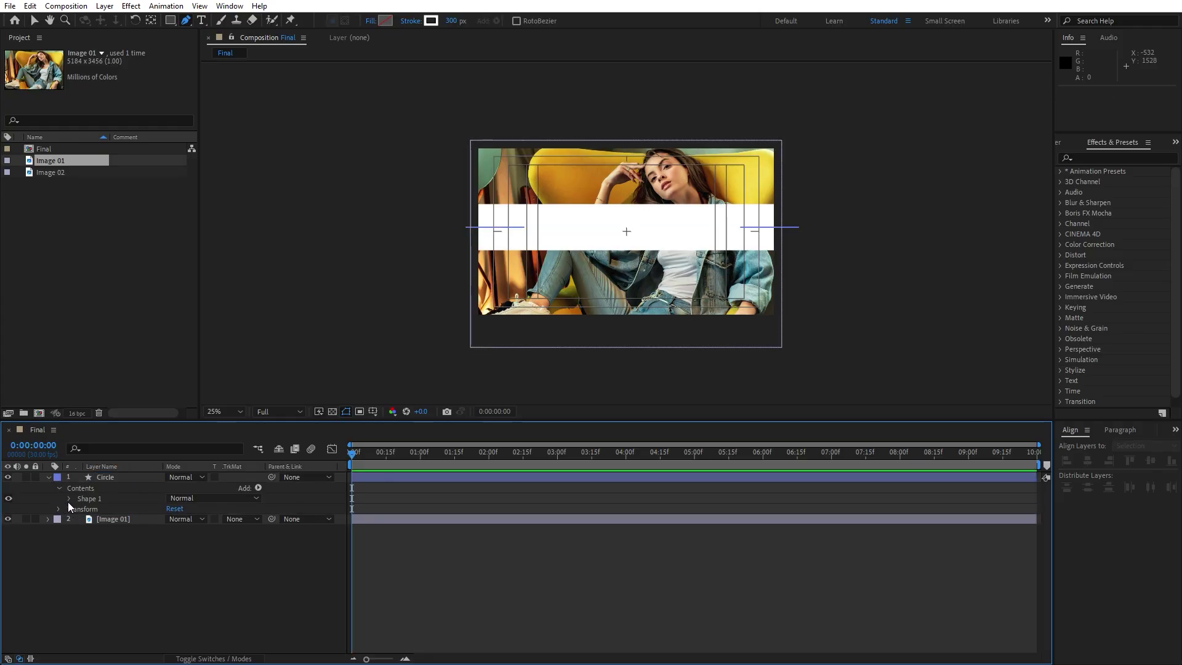
pyautogui.click(68, 499)
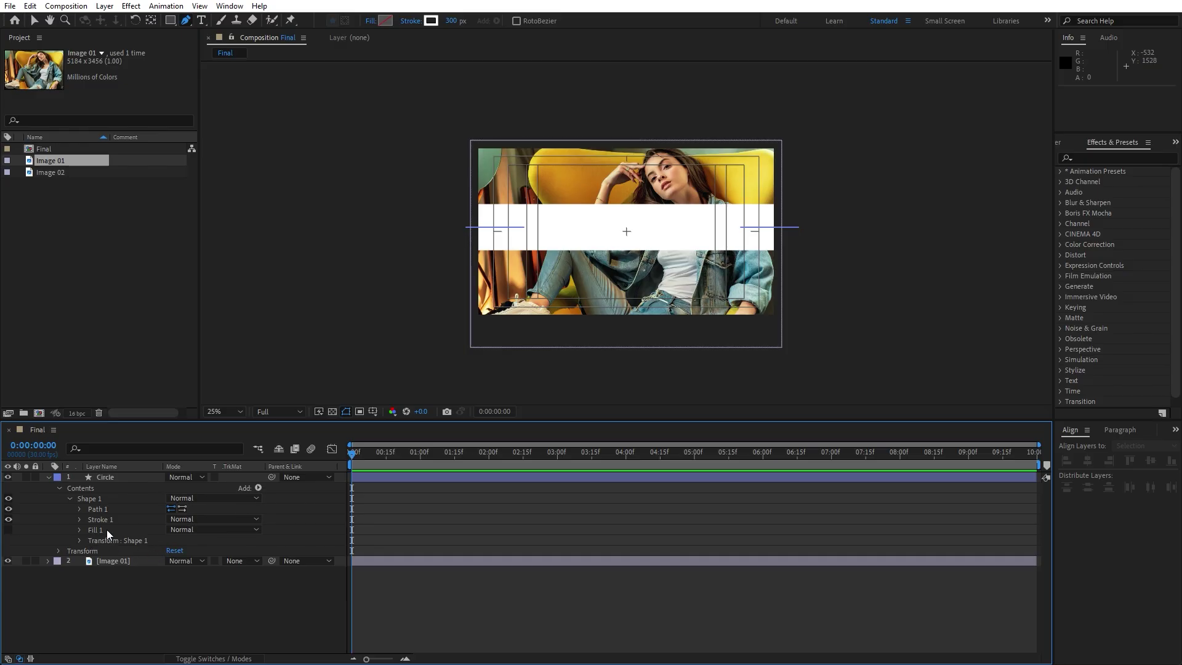
pyautogui.click(79, 520)
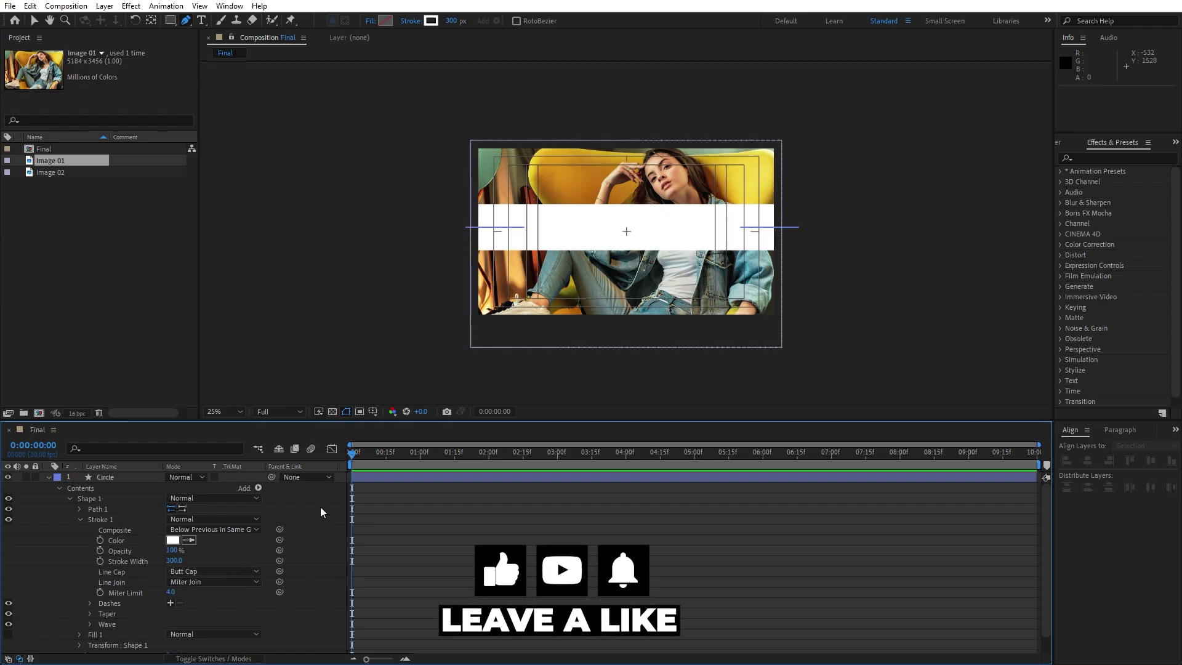
pyautogui.click(99, 561)
pyautogui.click(175, 561)
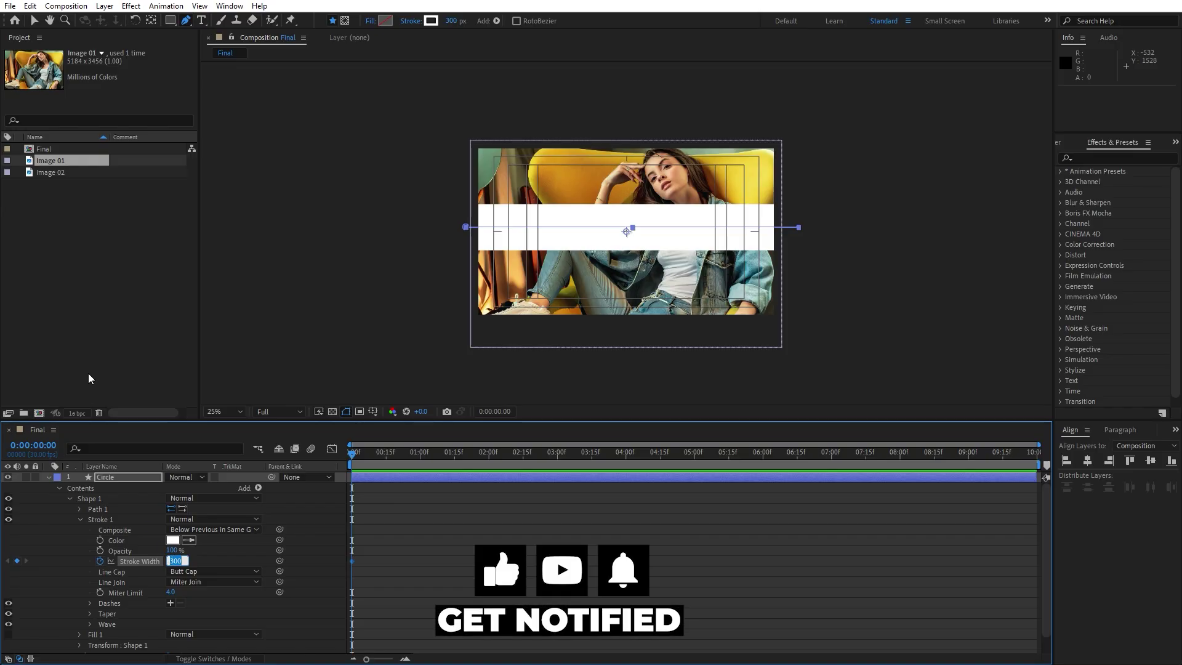
pyautogui.write('0')
pyautogui.press('Return')
pyautogui.moveTo(388, 461); pyautogui.dragTo(420, 461)
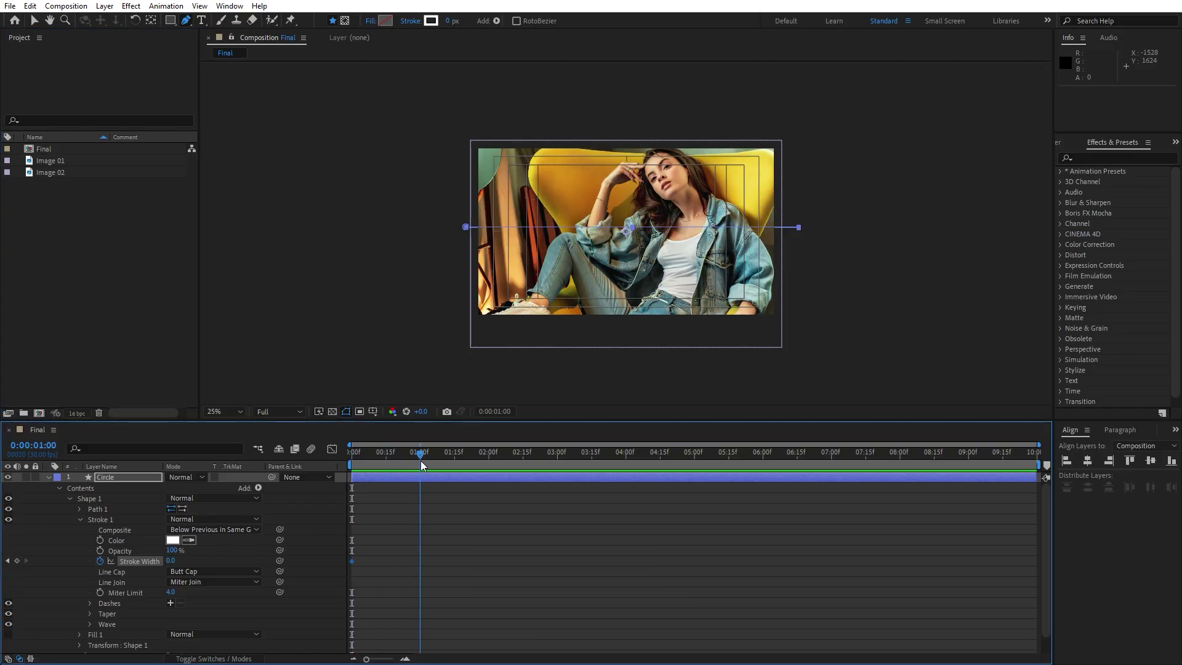
pyautogui.click(171, 561)
pyautogui.write('30')
# - Set the stroke's Line Cap to Round Cap and scrub back to preview
pyautogui.click(192, 573)
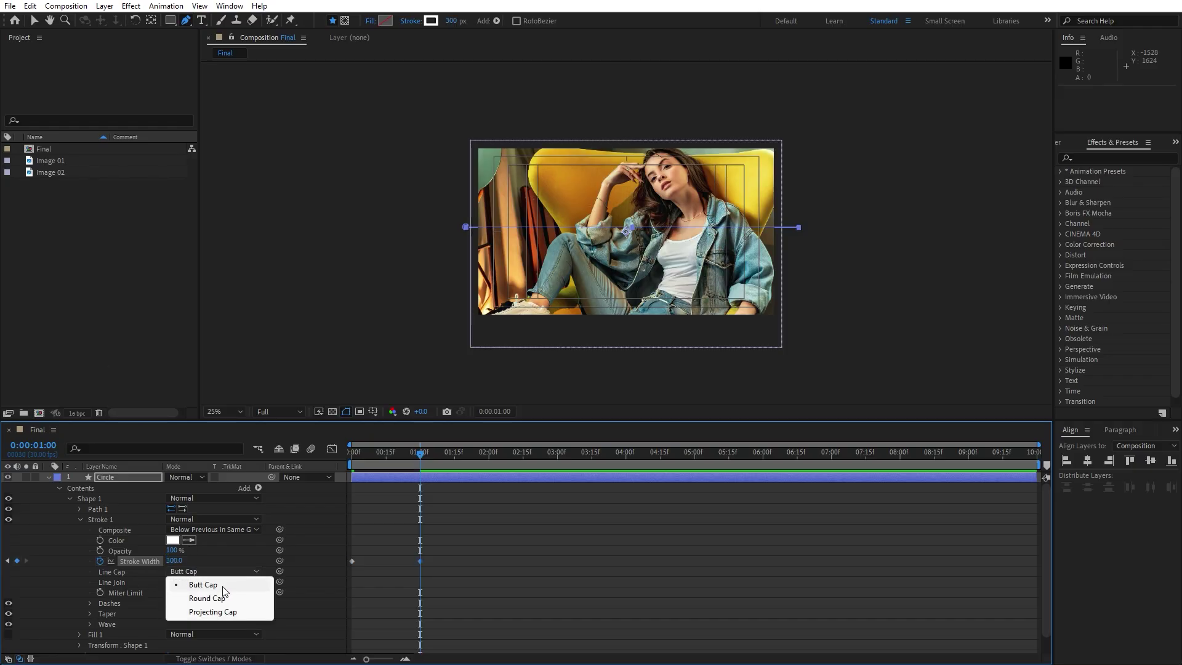
pyautogui.click(228, 601)
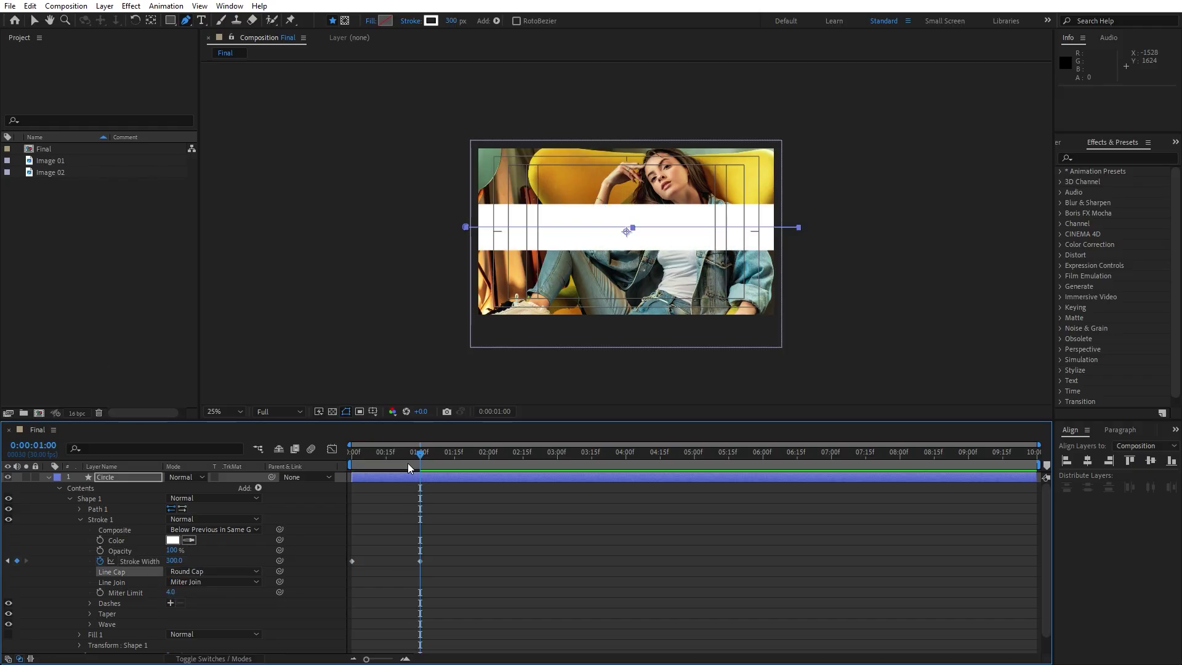
pyautogui.moveTo(407, 463)
pyautogui.mouseDown()
pyautogui.moveTo(331, 465)
pyautogui.moveTo(449, 475)
pyautogui.moveTo(377, 478)
pyautogui.moveTo(440, 498)
pyautogui.mouseUp()
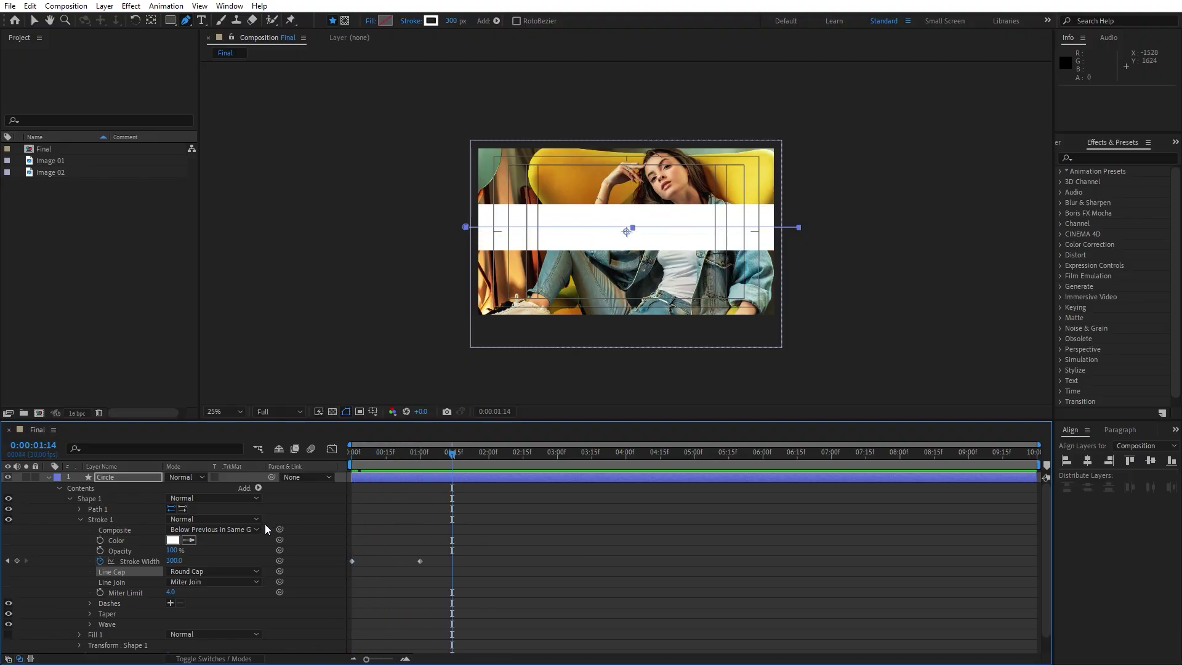
# - Add a Twist operation to the Circle shape with an Angle of 850°
pyautogui.click(259, 488)
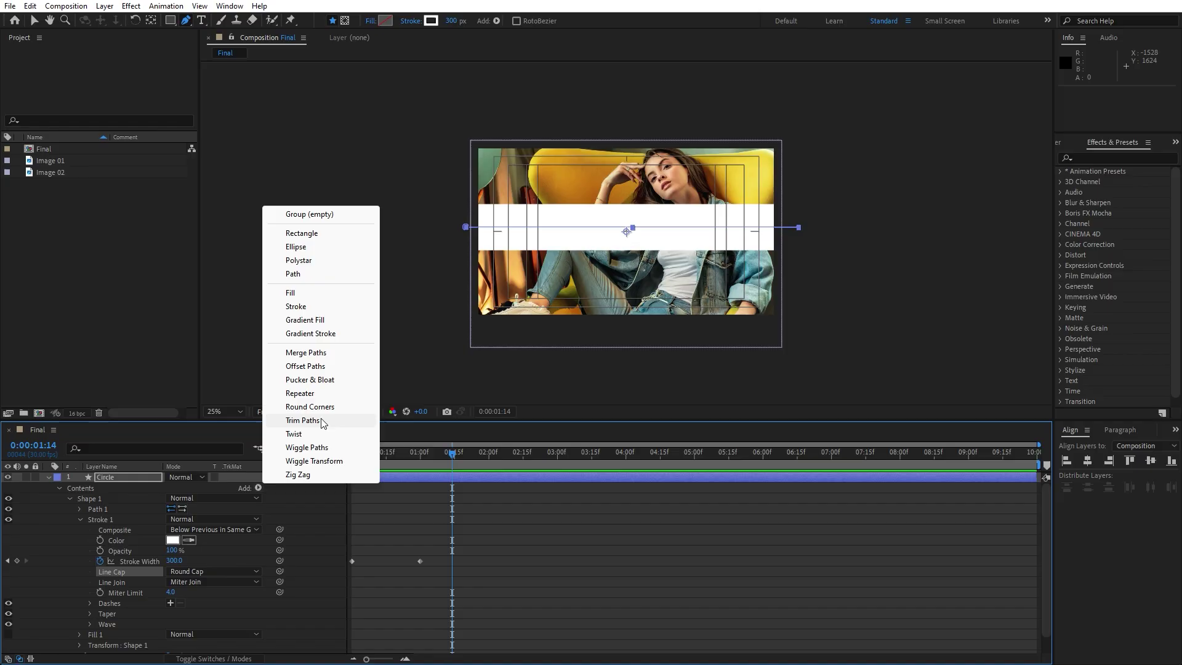
pyautogui.click(313, 435)
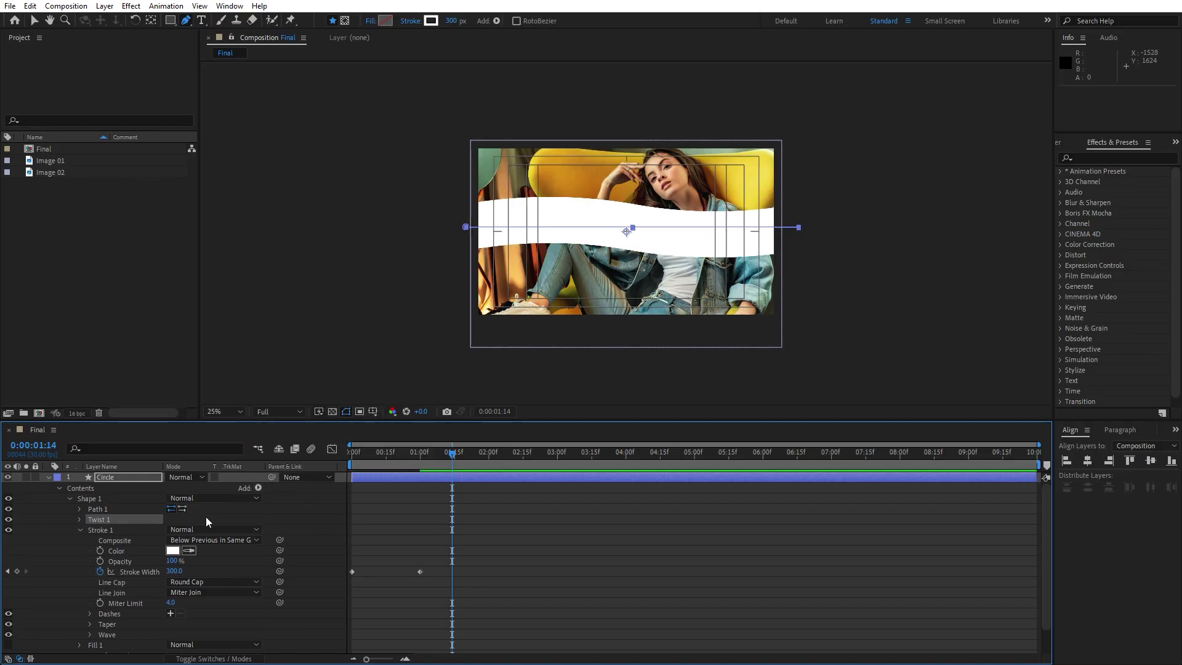
pyautogui.click(78, 521)
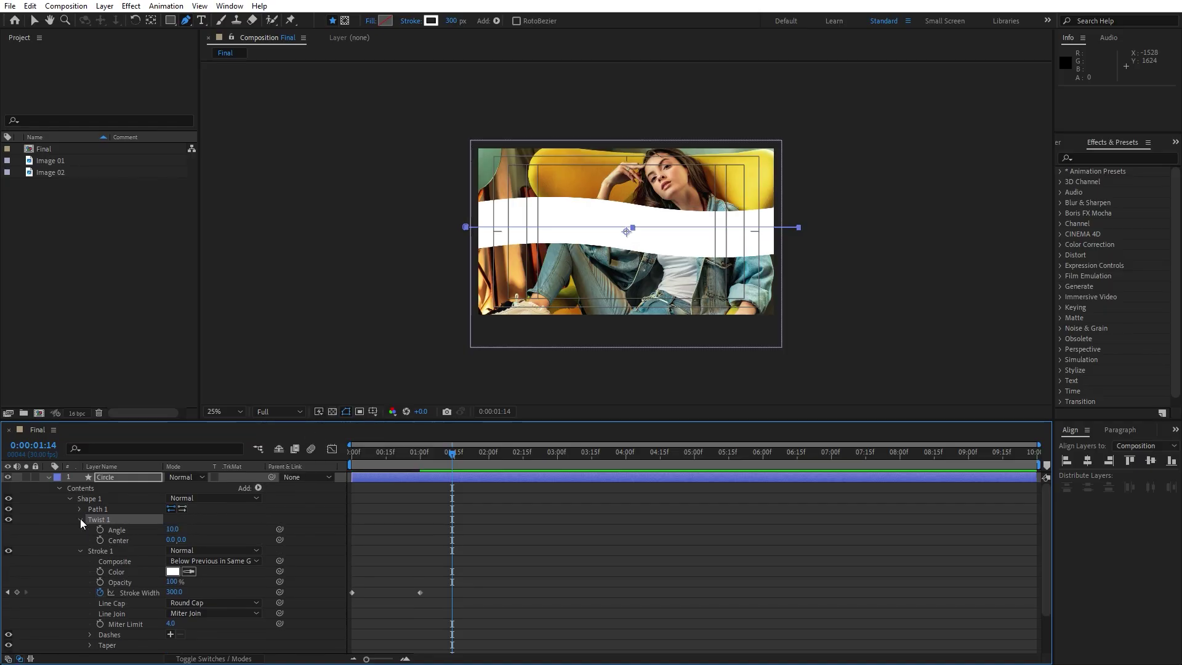
pyautogui.click(173, 530)
pyautogui.write('850')
pyautogui.press('Return')
pyautogui.click(79, 552)
pyautogui.moveTo(357, 464)
pyautogui.mouseDown()
pyautogui.moveTo(338, 464)
pyautogui.moveTo(419, 465)
pyautogui.moveTo(376, 467)
pyautogui.mouseUp()
# - Add Trim Paths and keyframe Start and End at 50% on frame 0
pyautogui.click(274, 561)
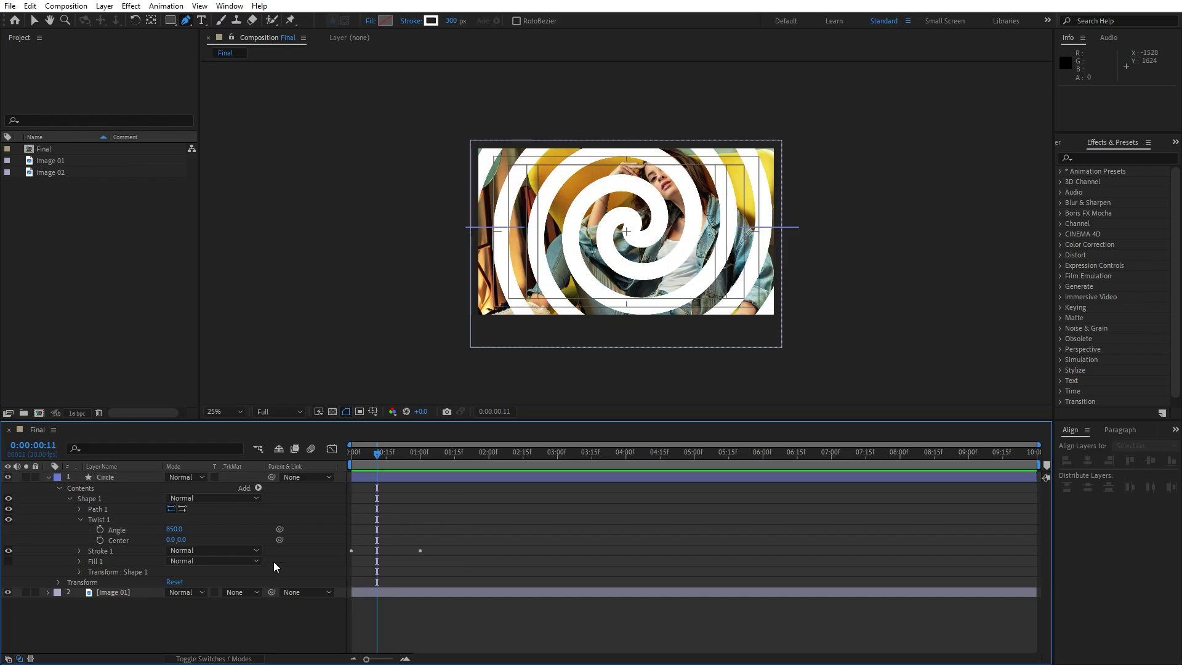
pyautogui.click(258, 488)
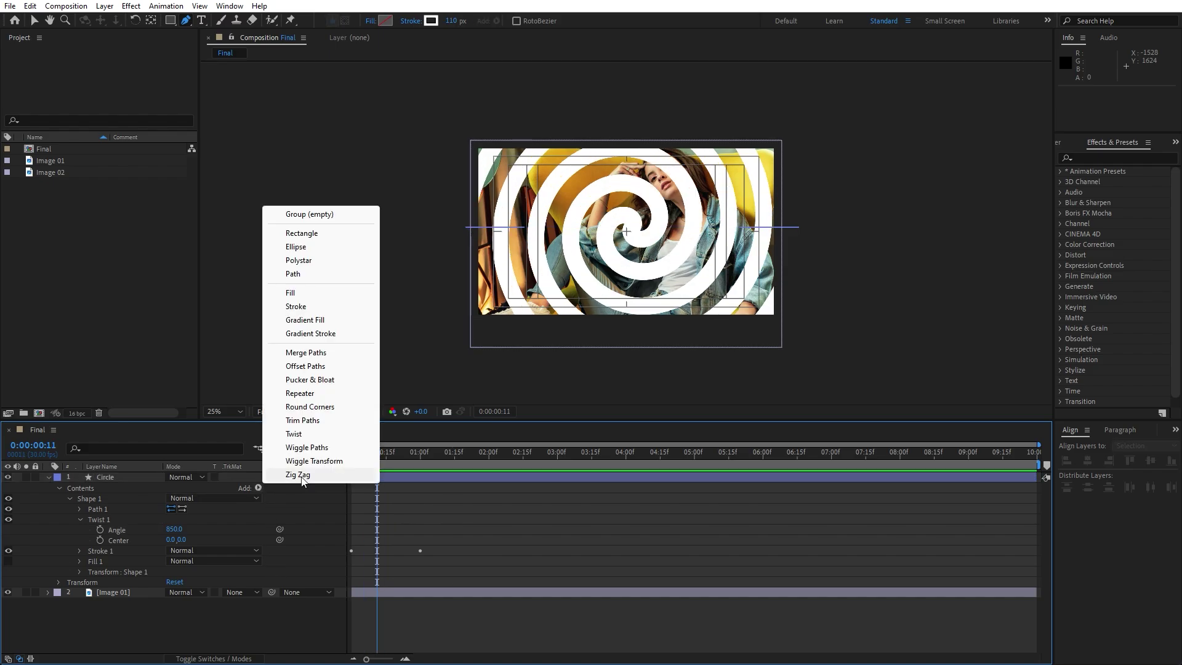
pyautogui.click(303, 421)
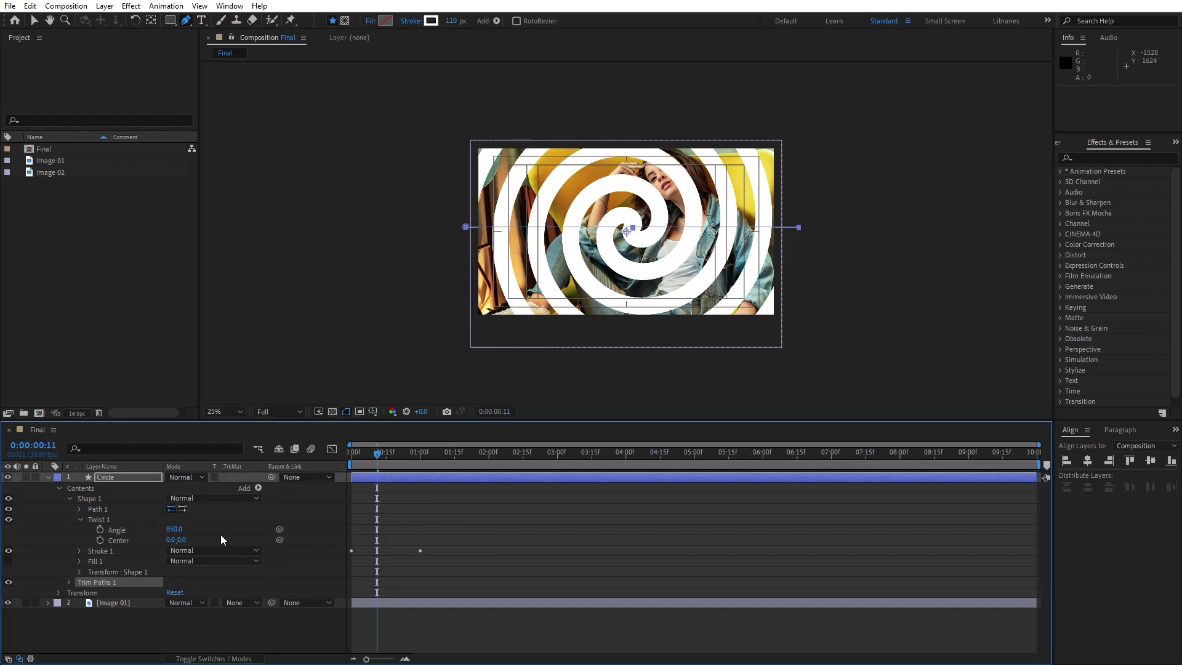
pyautogui.click(69, 582)
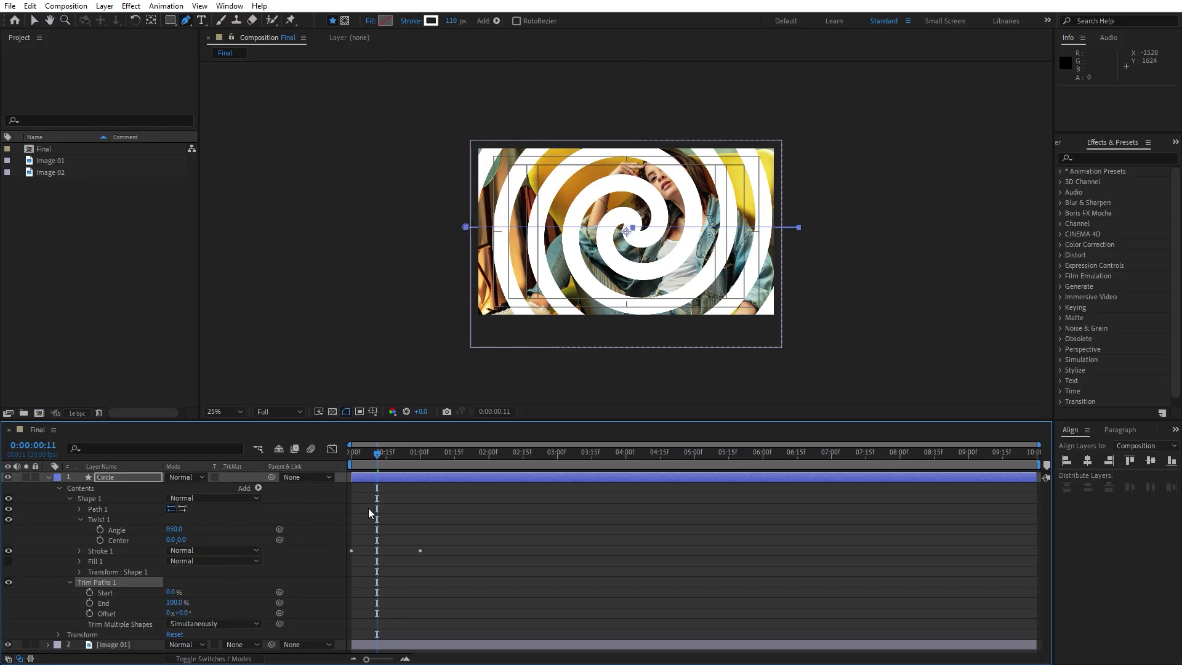
pyautogui.moveTo(377, 457); pyautogui.dragTo(339, 464)
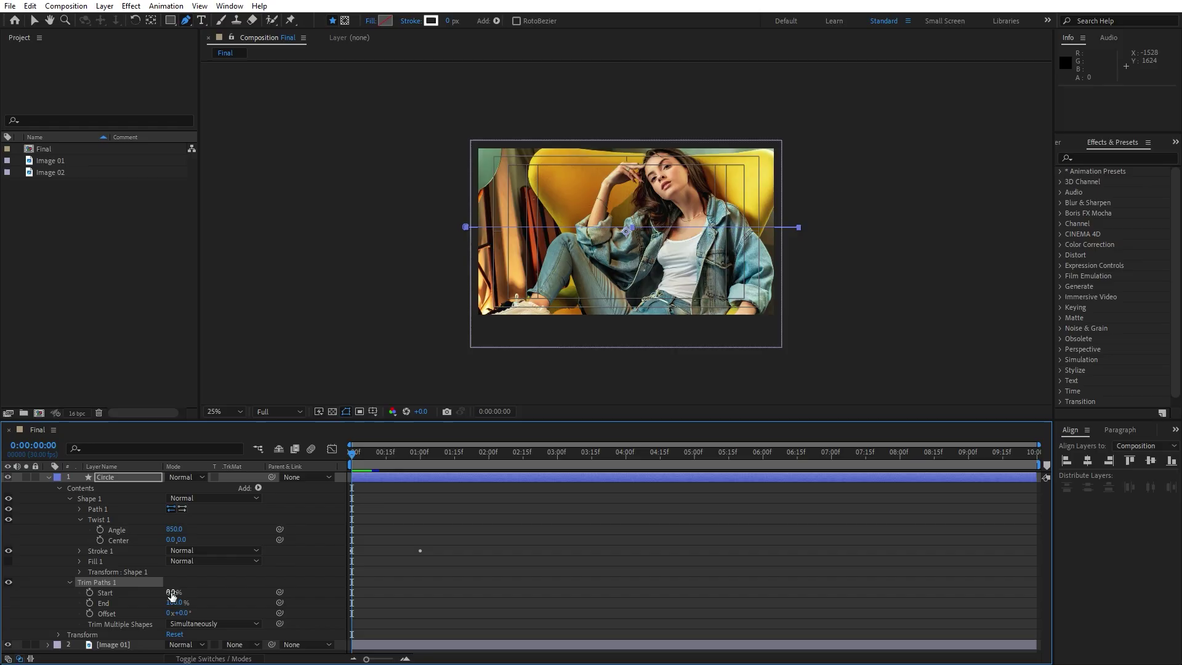
pyautogui.click(172, 592)
pyautogui.write('50')
pyautogui.click(175, 603)
pyautogui.write('50')
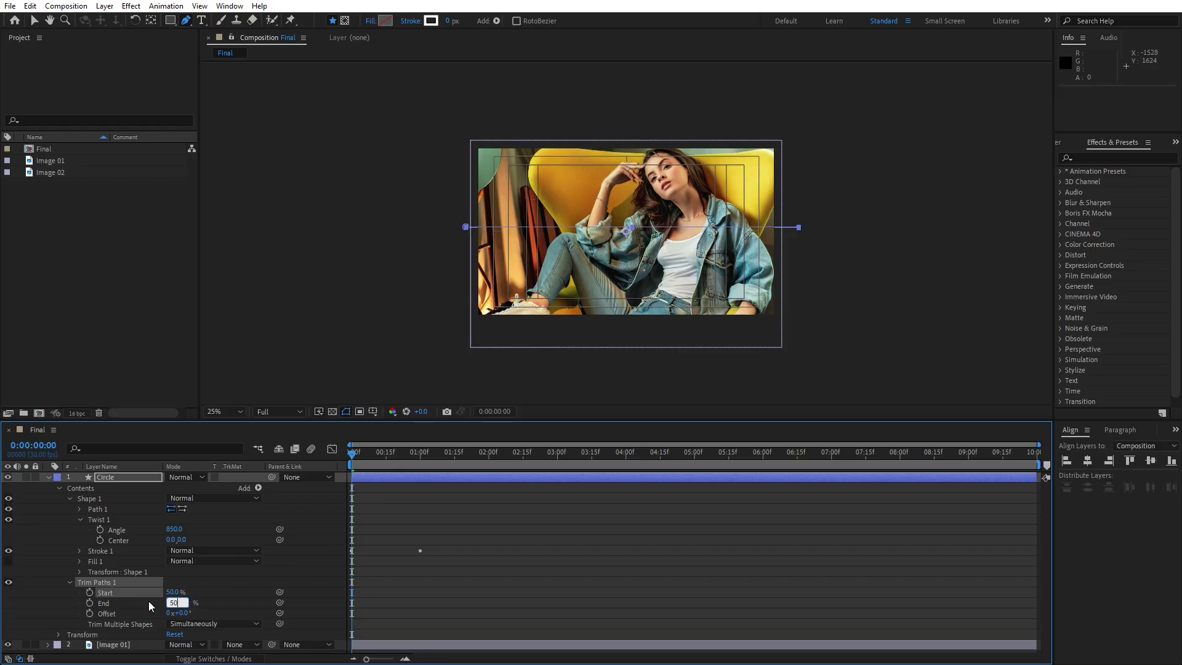
pyautogui.click(149, 601)
pyautogui.click(91, 594)
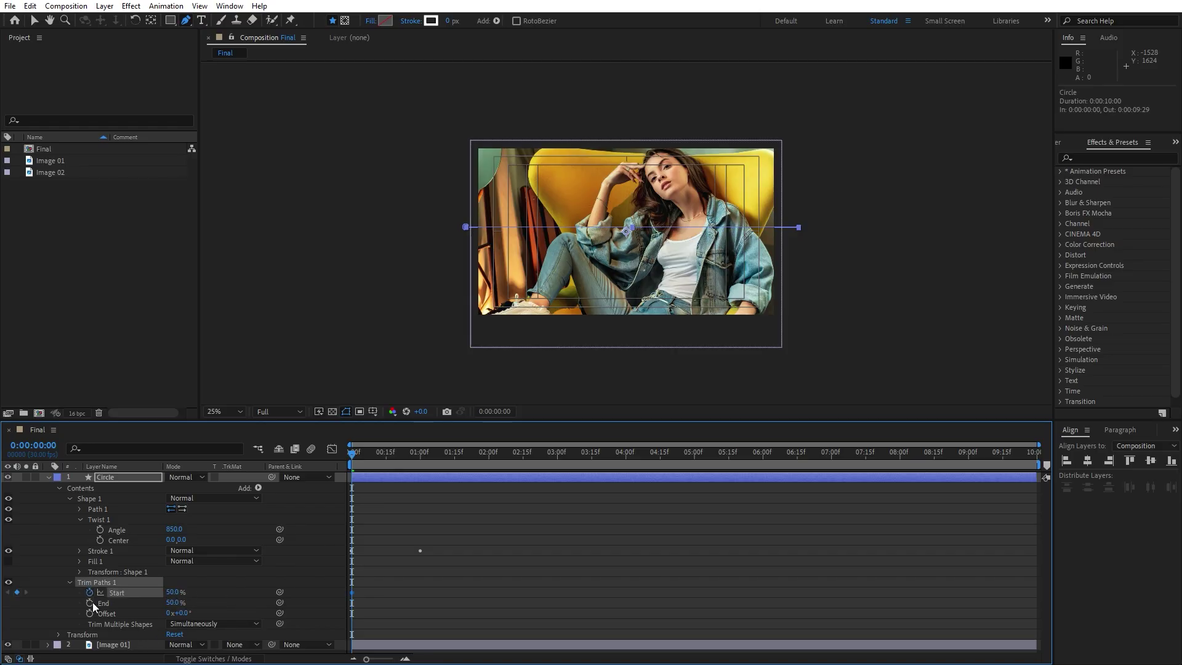
pyautogui.click(92, 602)
# - At one second, set trim Start to 0% and End to 100%
pyautogui.moveTo(385, 455); pyautogui.dragTo(420, 460)
pyautogui.click(173, 609)
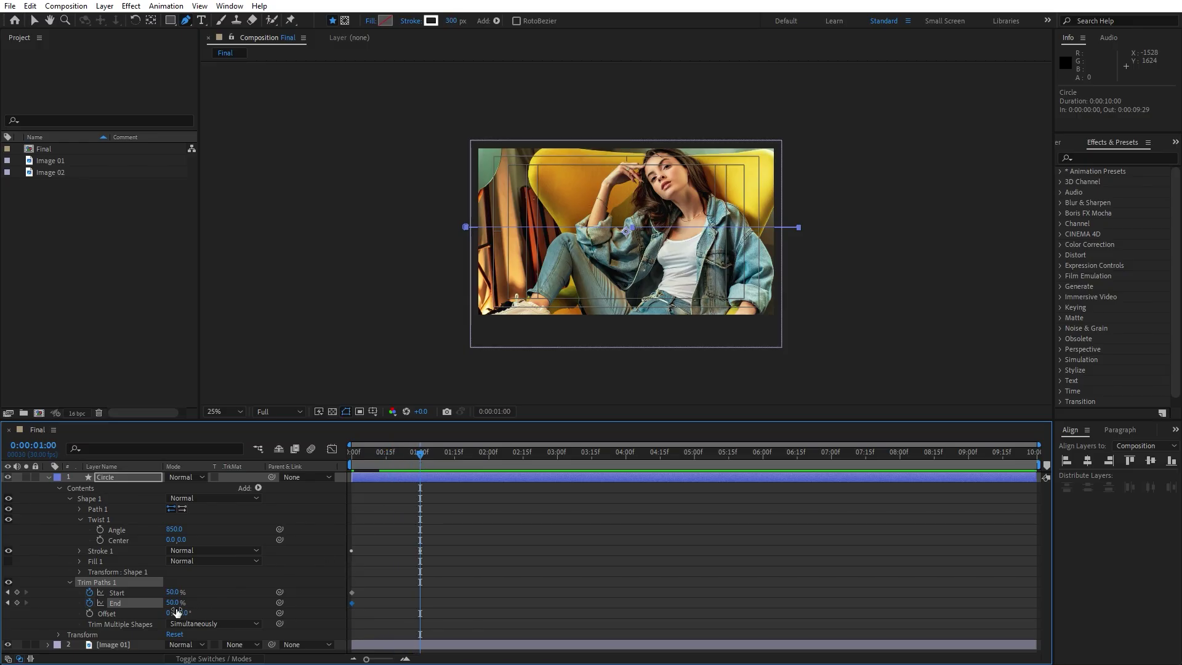
pyautogui.click(173, 592)
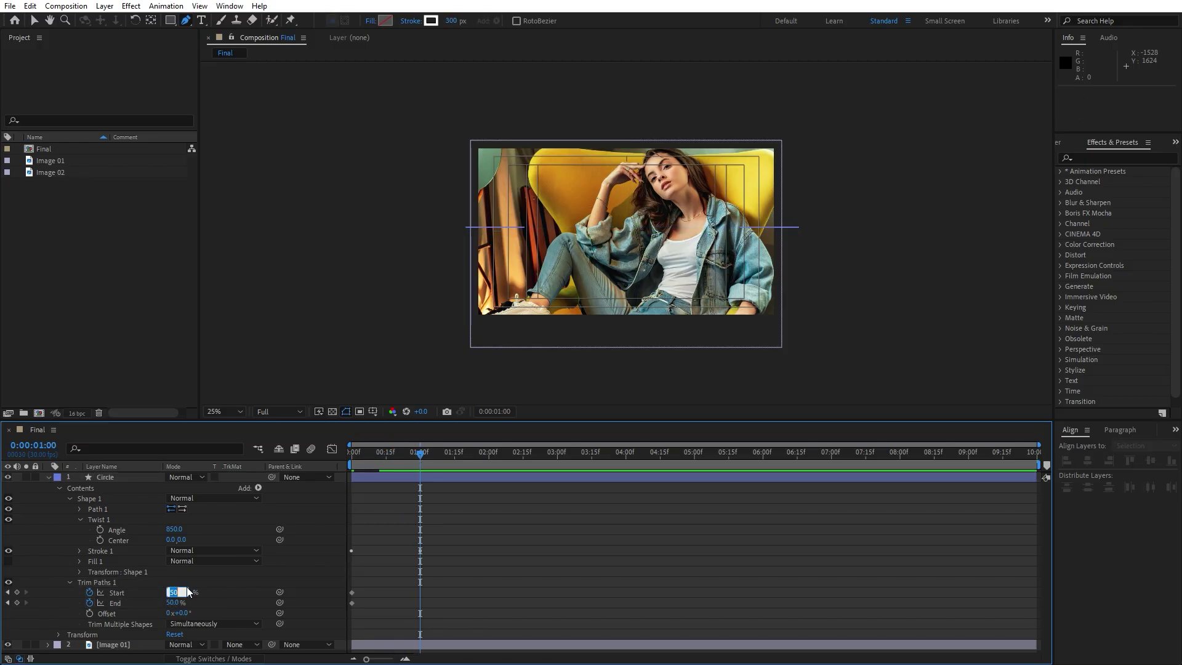
pyautogui.write('0')
pyautogui.click(170, 604)
pyautogui.write('100')
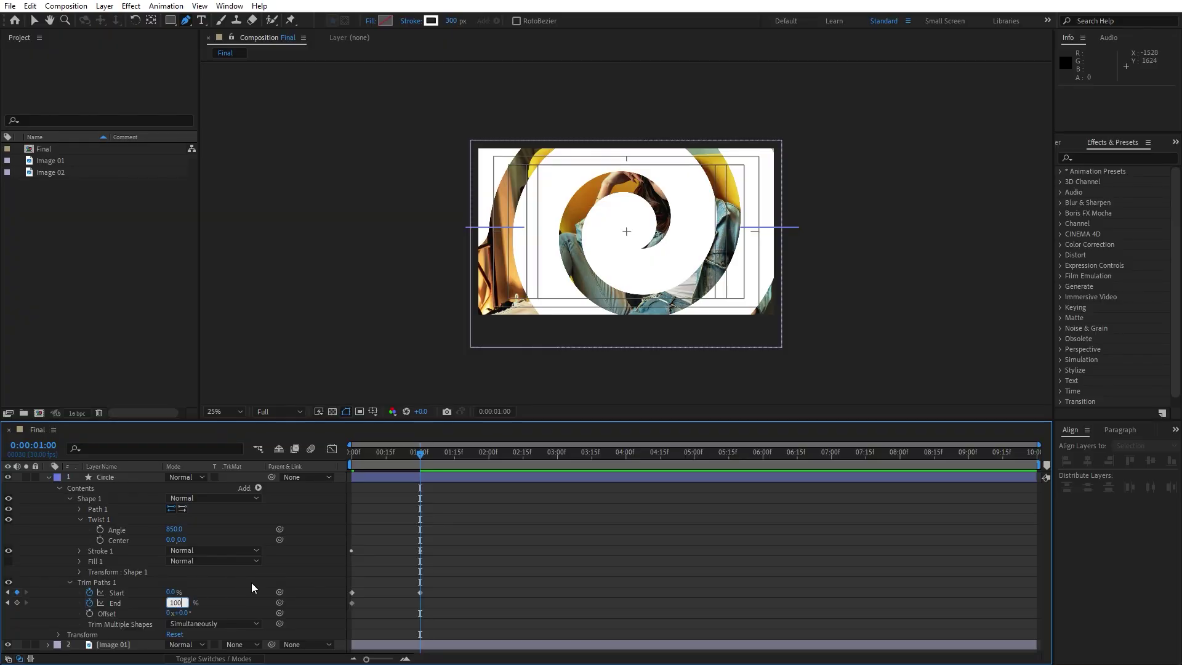
pyautogui.press('Return')
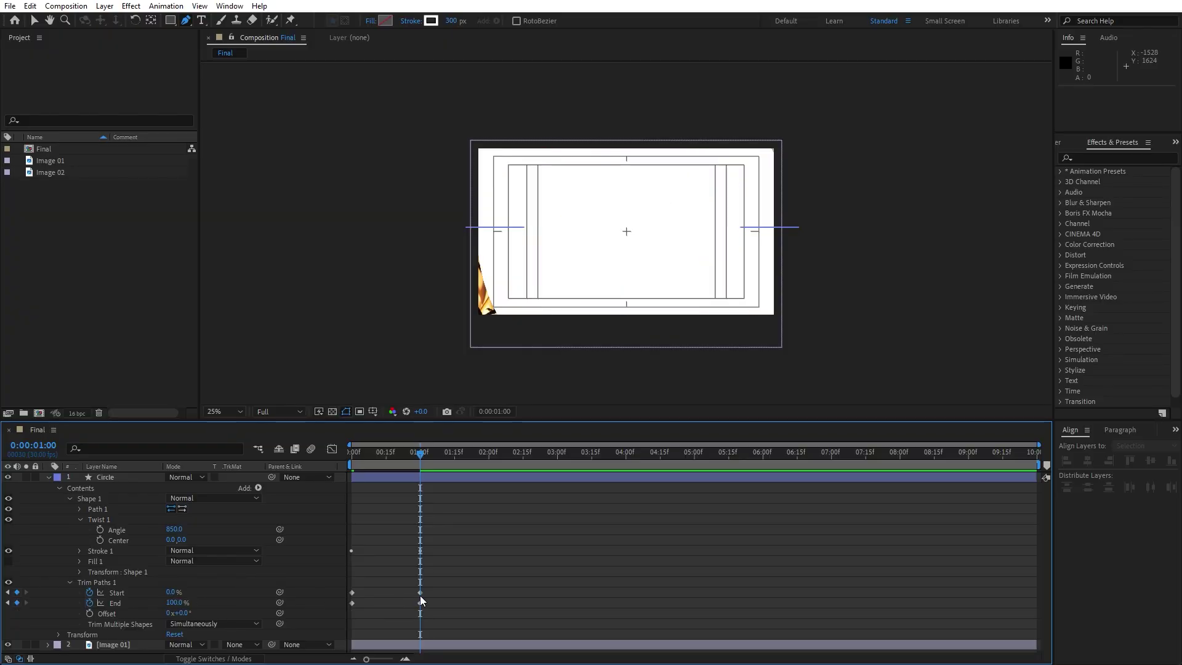
# - Apply Easy Ease to all the trim keyframes and preview the spiral
pyautogui.moveTo(472, 579); pyautogui.dragTo(325, 619)
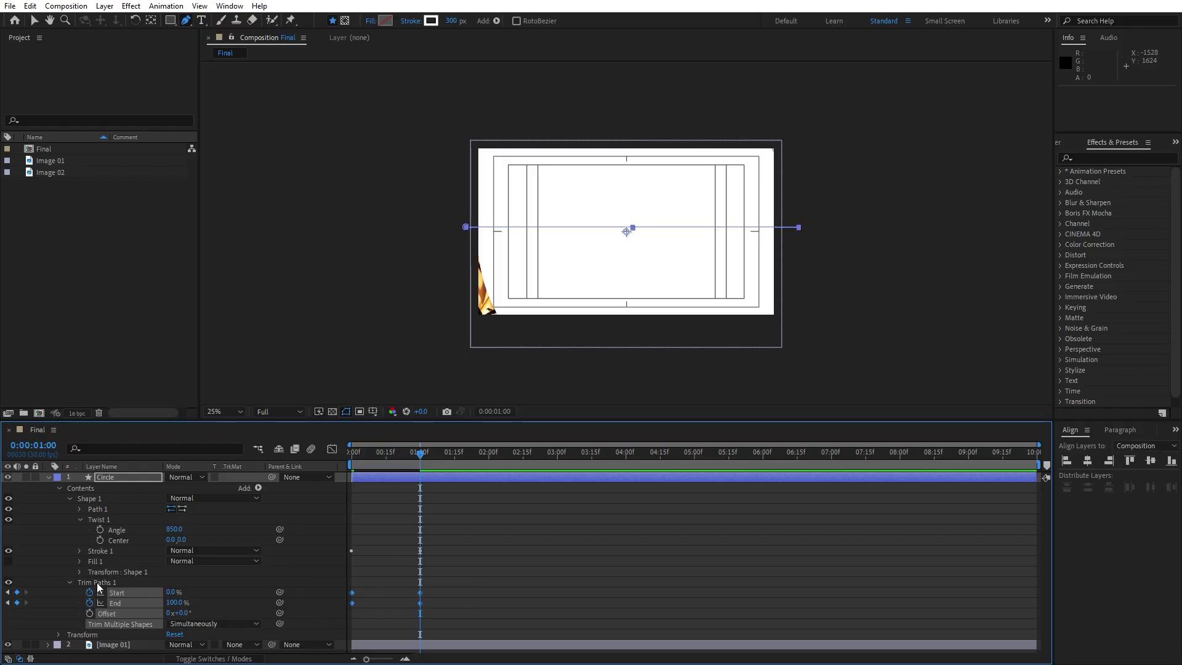
pyautogui.rightClick(420, 602)
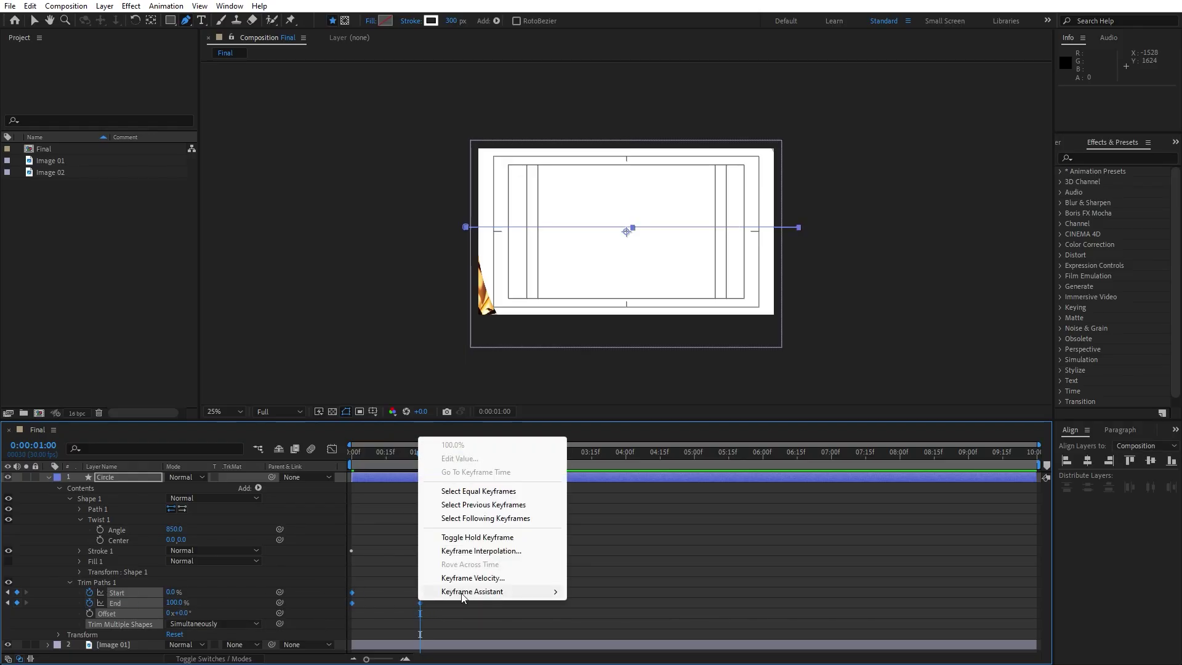
pyautogui.moveTo(462, 592)
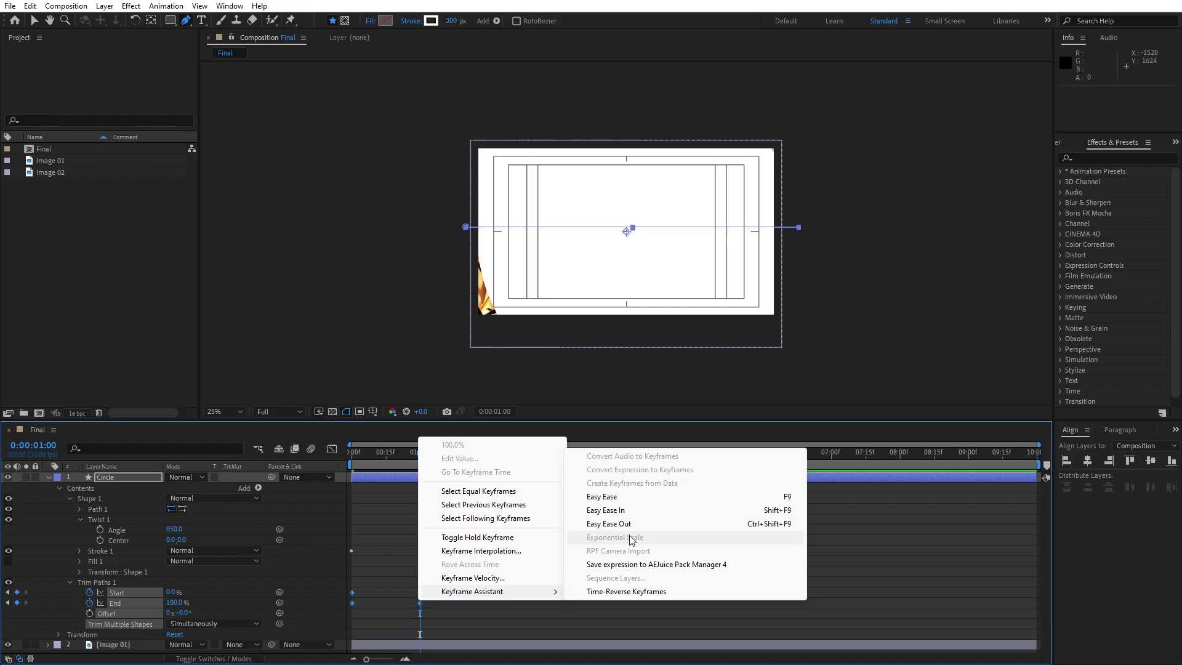
pyautogui.click(625, 500)
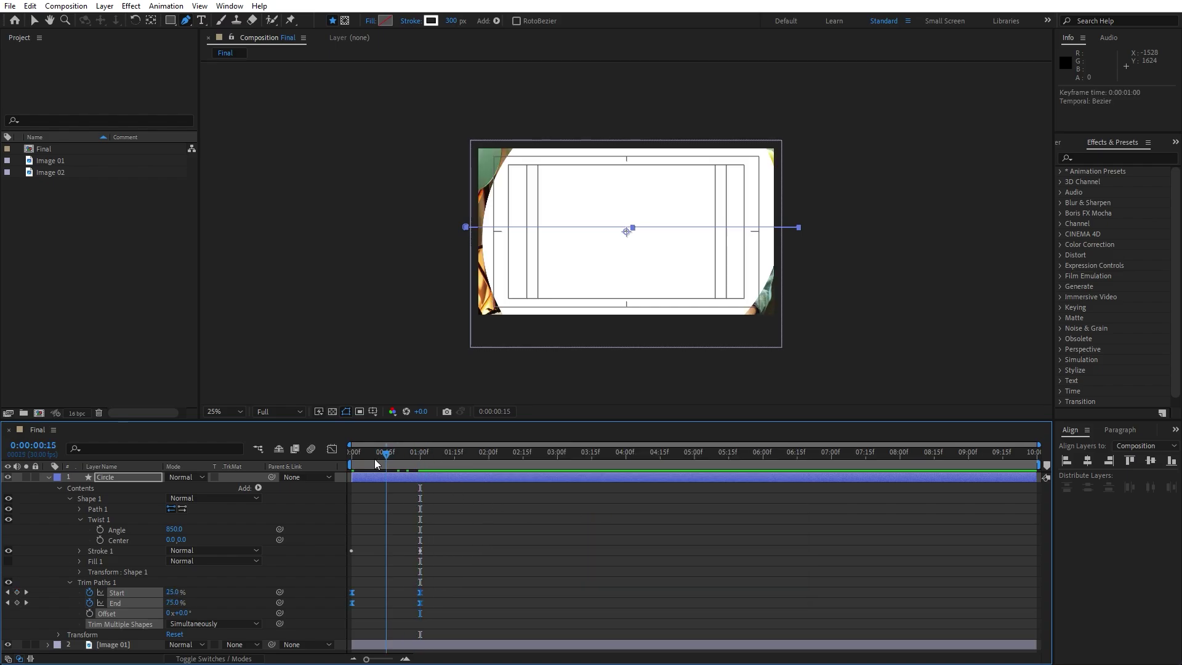
pyautogui.press('Home')
pyautogui.press('space')
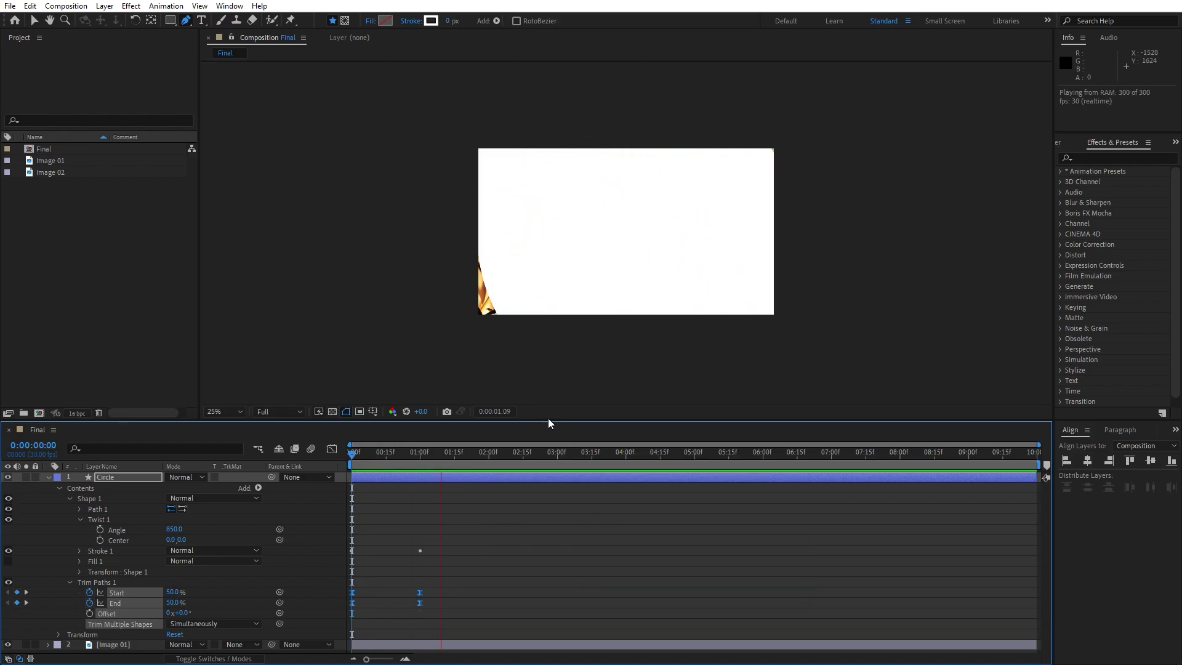
pyautogui.moveTo(406, 463); pyautogui.dragTo(380, 464)
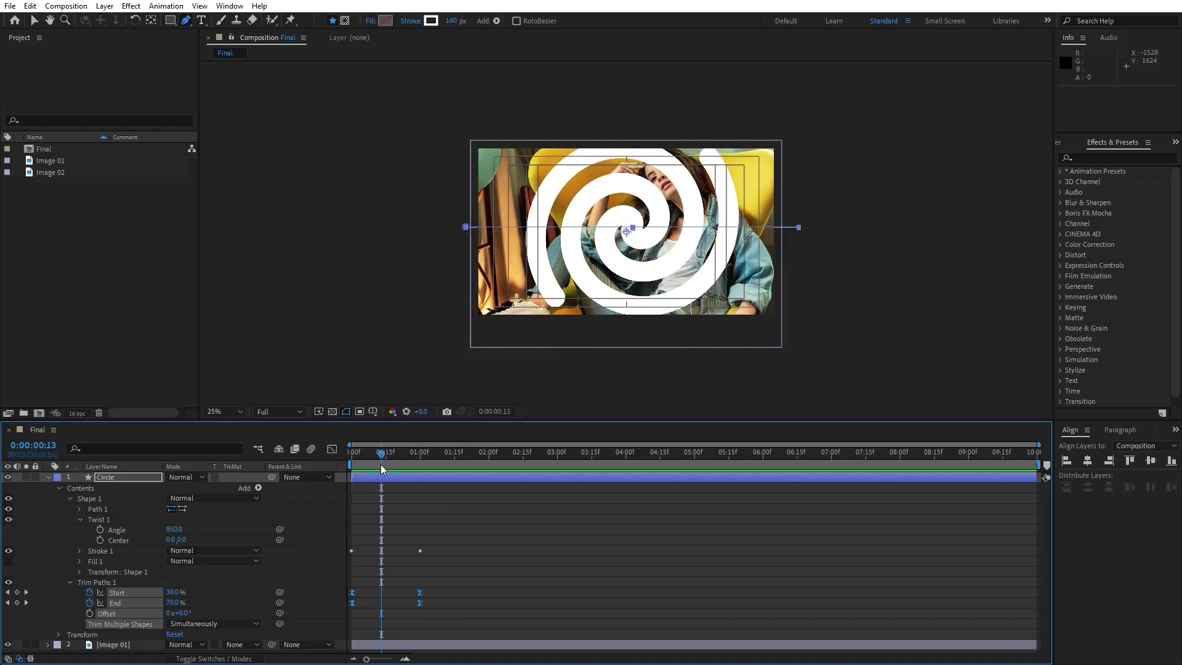
# - Set the Circle layer's Scale to 115%
pyautogui.click(70, 499)
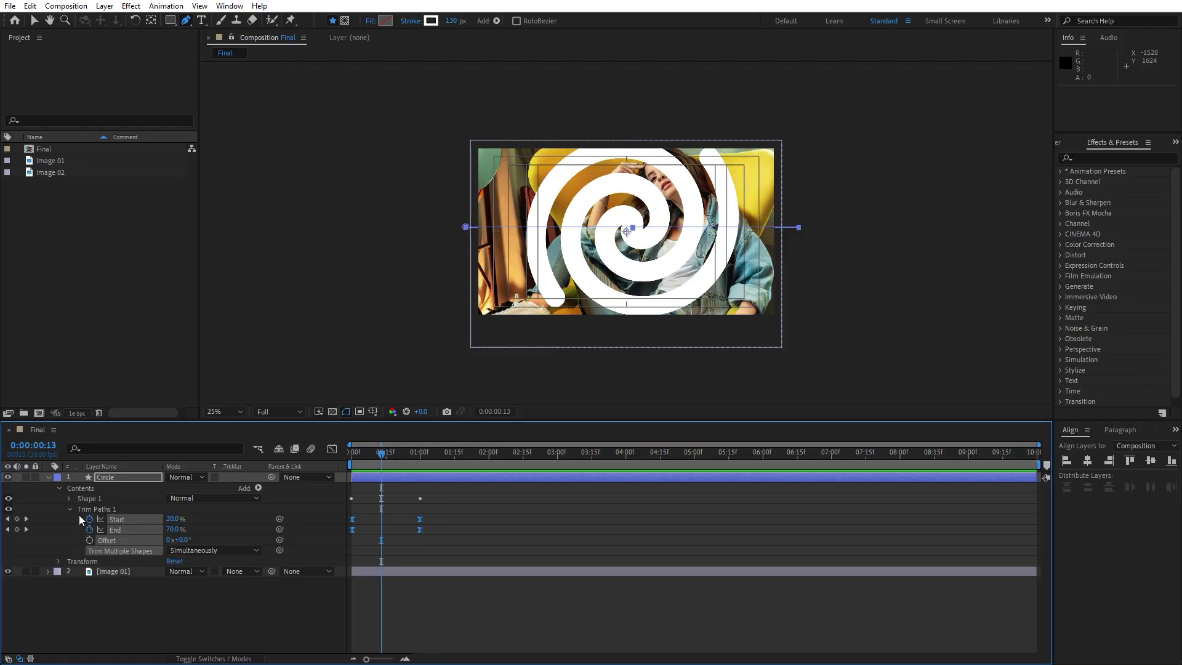
pyautogui.click(69, 509)
pyautogui.click(59, 520)
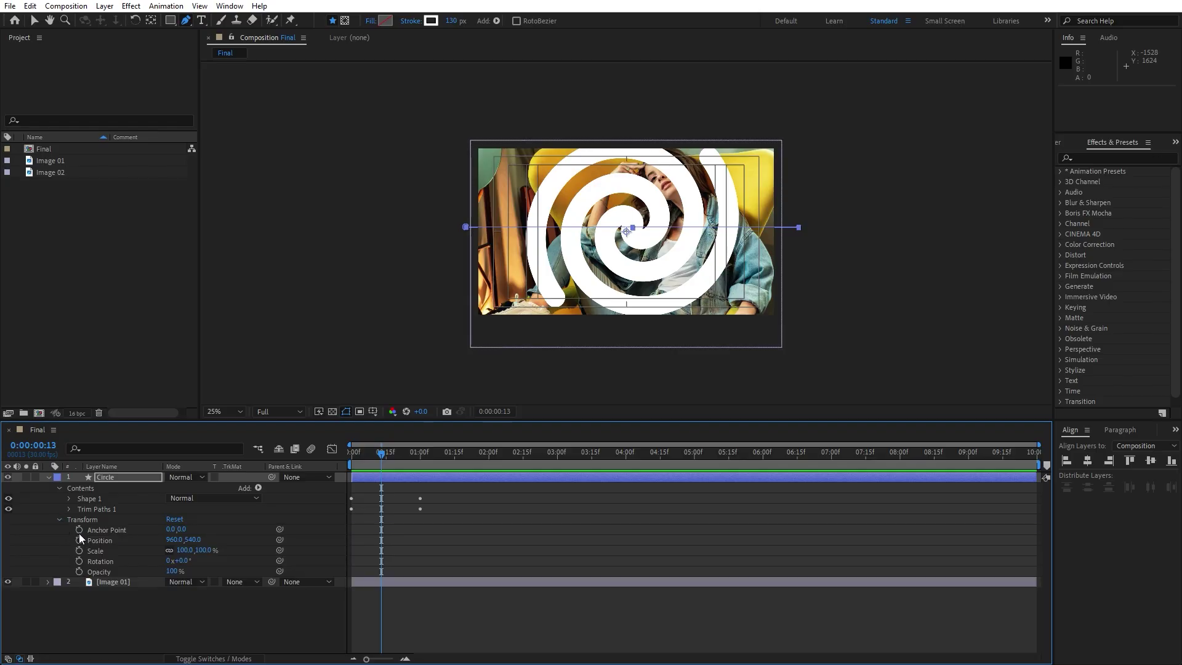
pyautogui.click(184, 551)
pyautogui.write('115')
pyautogui.press('Return')
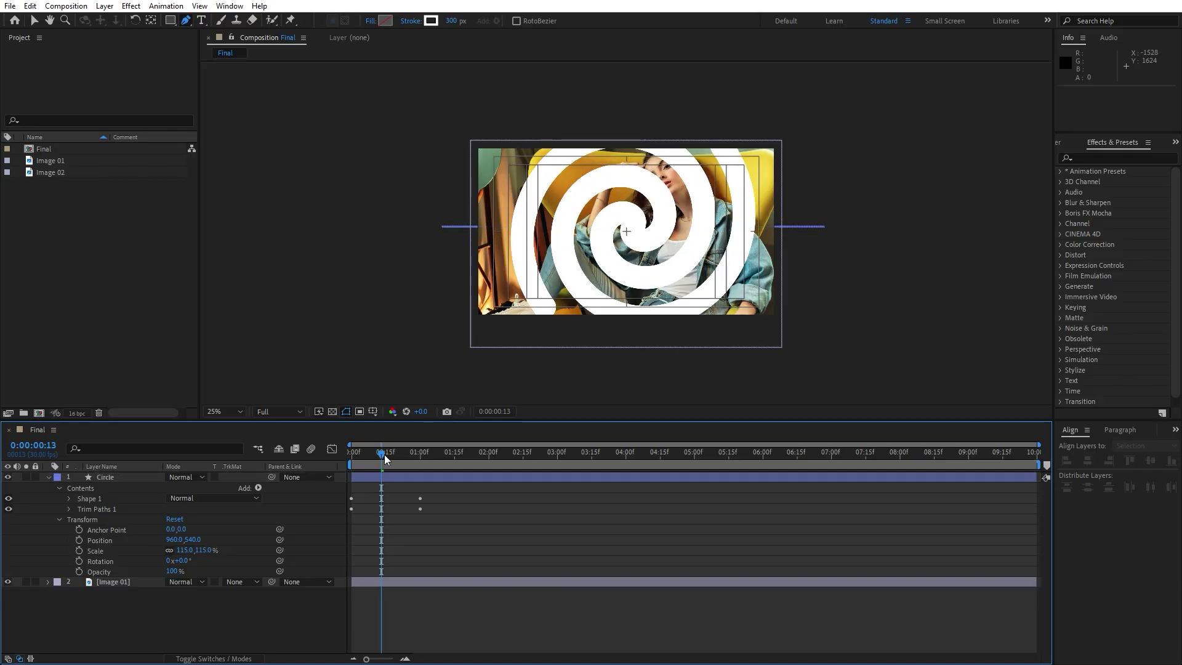
pyautogui.moveTo(351, 455)
pyautogui.mouseDown()
pyautogui.moveTo(423, 463)
pyautogui.moveTo(370, 463)
pyautogui.mouseUp()
pyautogui.click(48, 477)
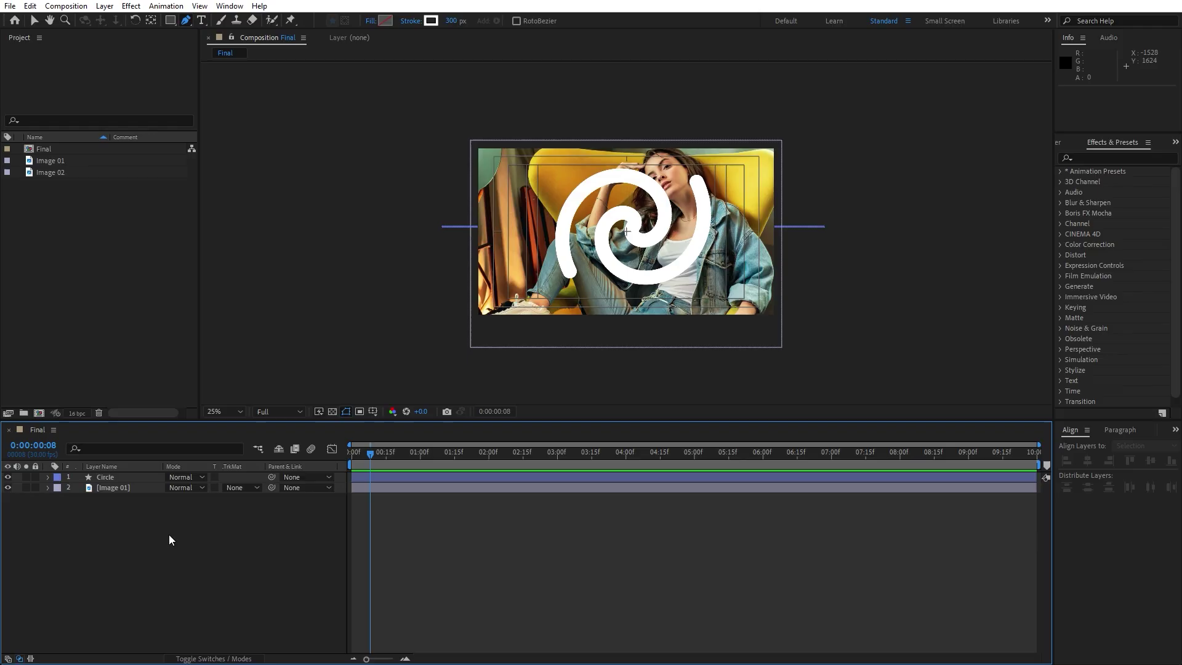
# - Set Image 01's track matte to Luma Matte 'Circle' and preview over transparency
pyautogui.click(109, 489)
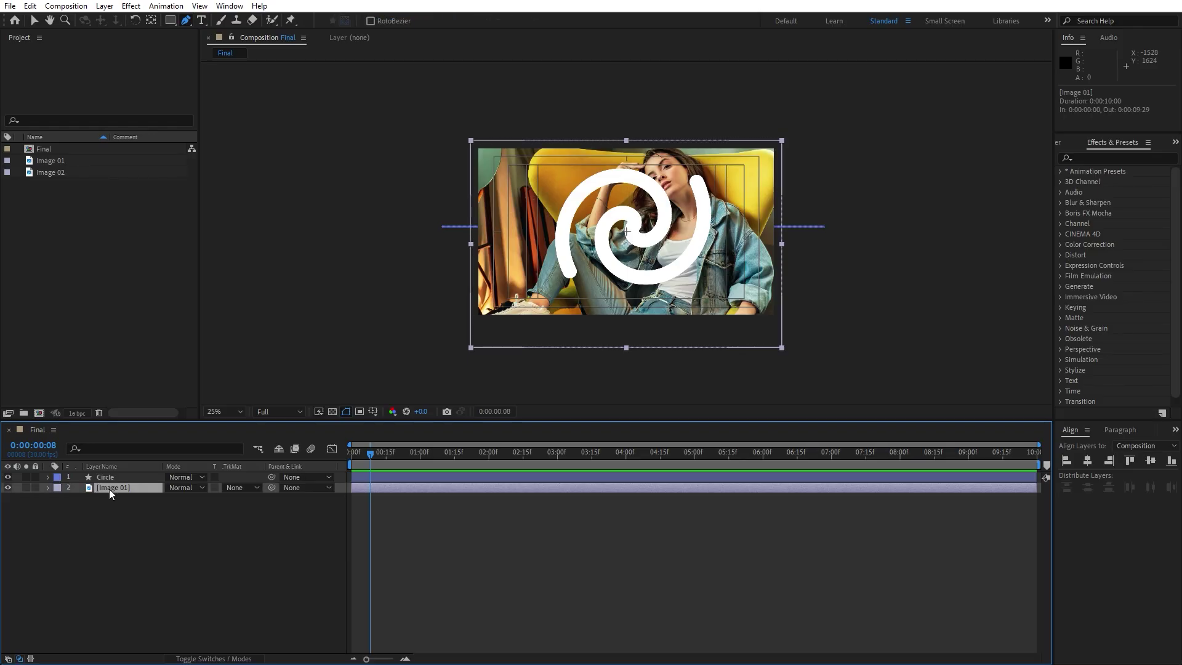
pyautogui.click(236, 490)
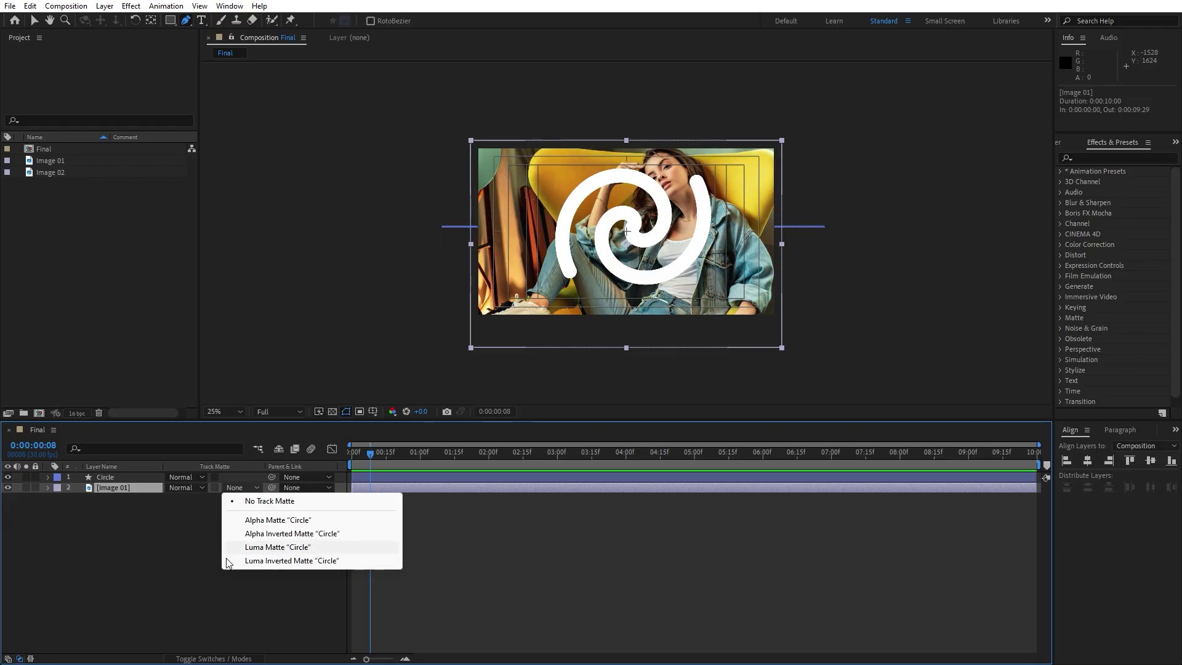
pyautogui.click(234, 607)
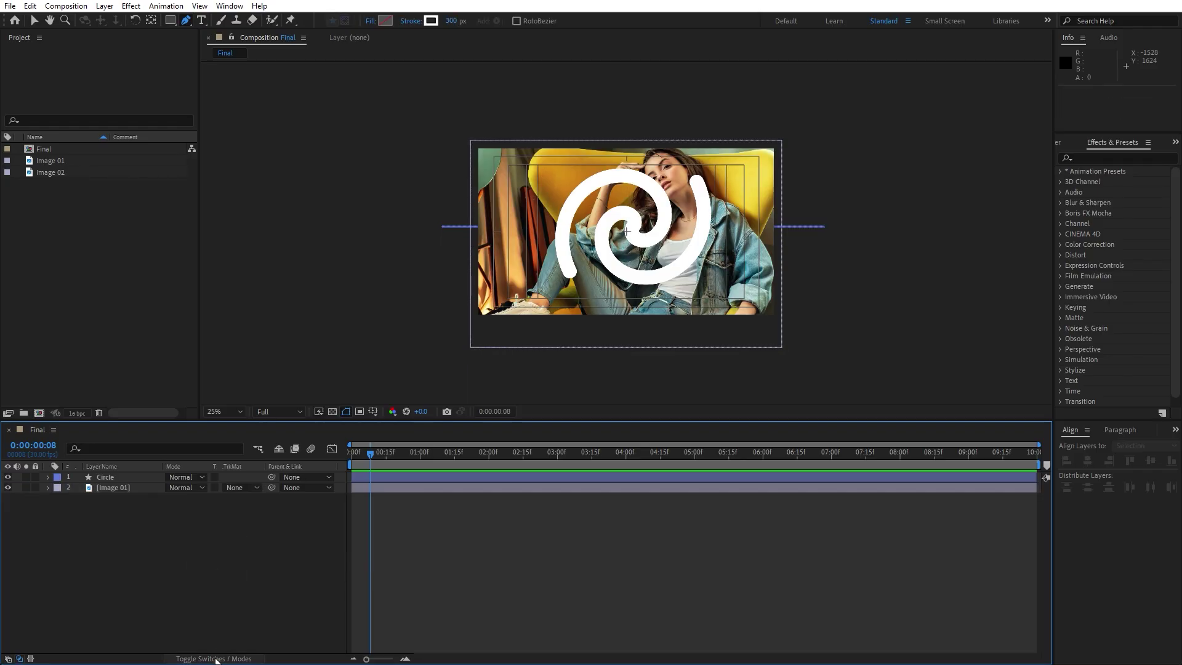
pyautogui.click(249, 489)
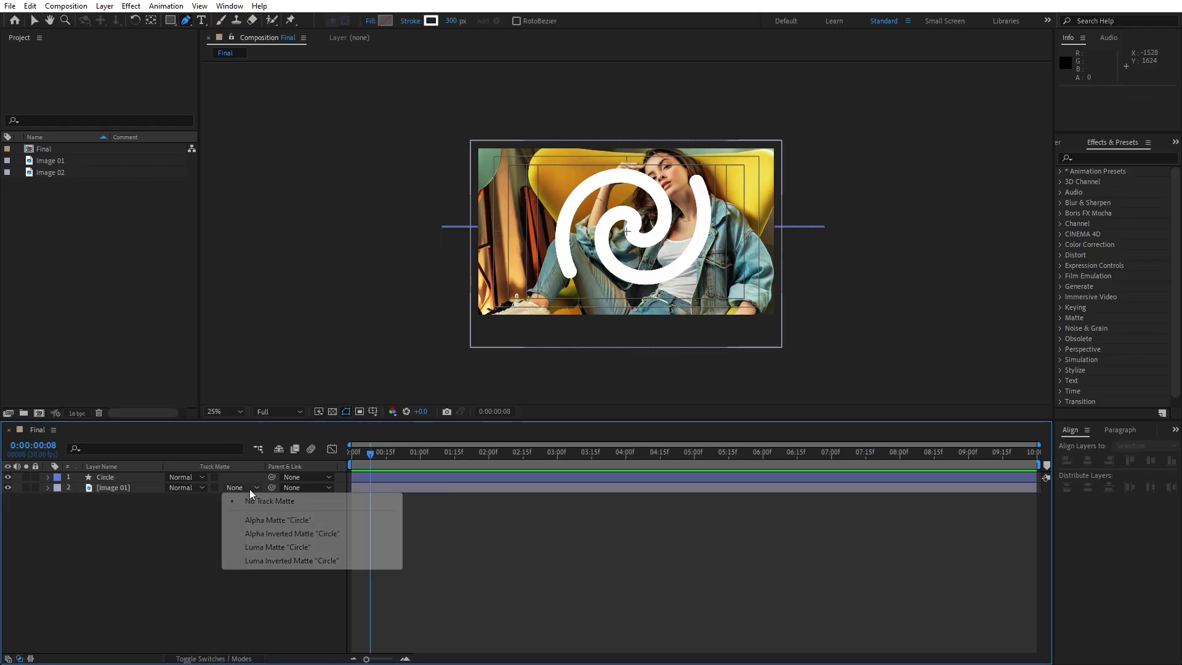
pyautogui.click(290, 552)
pyautogui.moveTo(367, 459); pyautogui.dragTo(415, 463)
pyautogui.click(333, 412)
pyautogui.press('space')
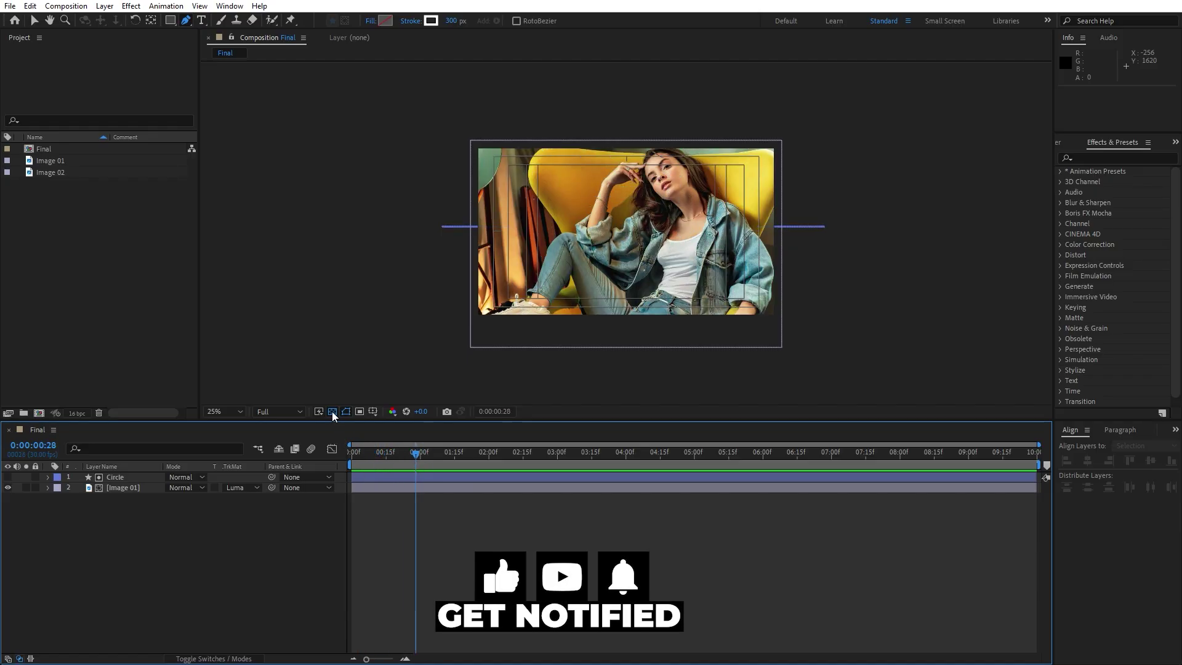
# - Nest the Circle and Image 01 layers into a new 'Media 01' pre-comp, then open it
pyautogui.moveTo(400, 456); pyautogui.dragTo(417, 461)
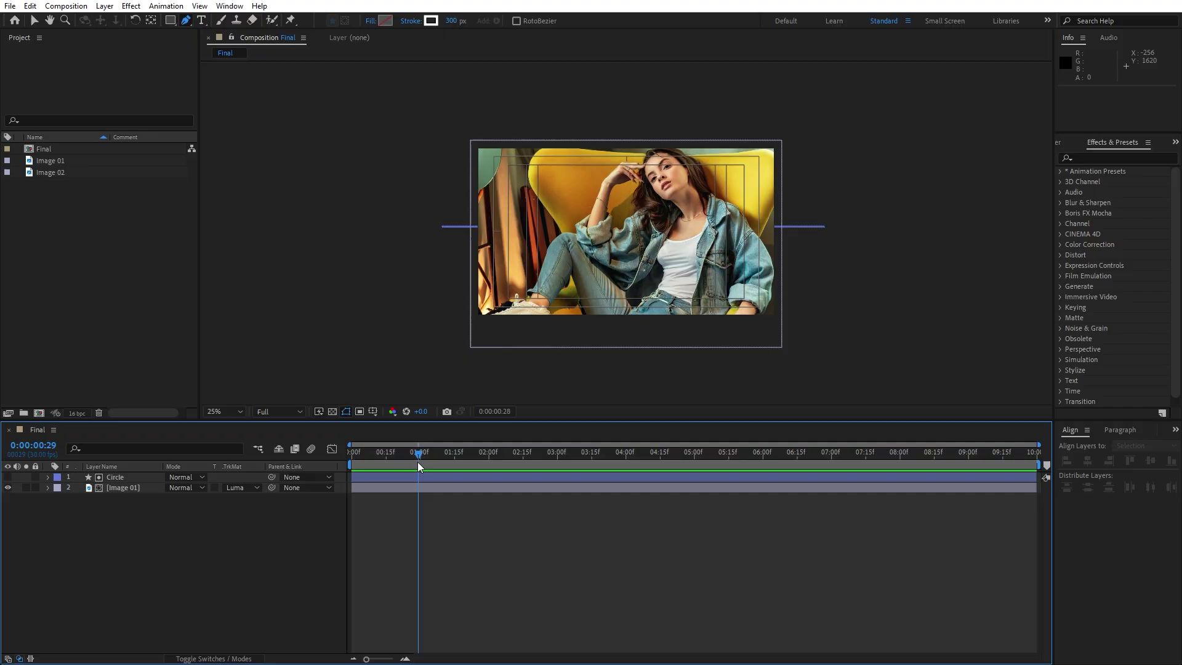
pyautogui.moveTo(168, 541); pyautogui.dragTo(109, 485)
pyautogui.rightClick(109, 486)
pyautogui.click(185, 417)
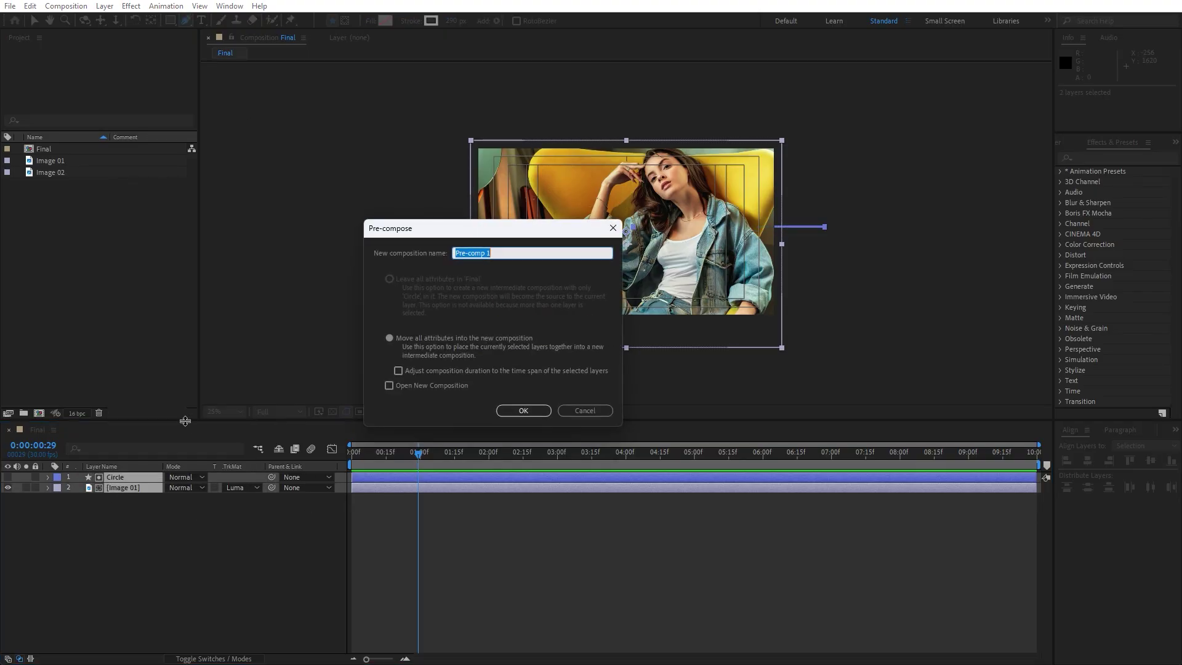
pyautogui.write('Media 01')
pyautogui.click(523, 411)
pyautogui.click(386, 456)
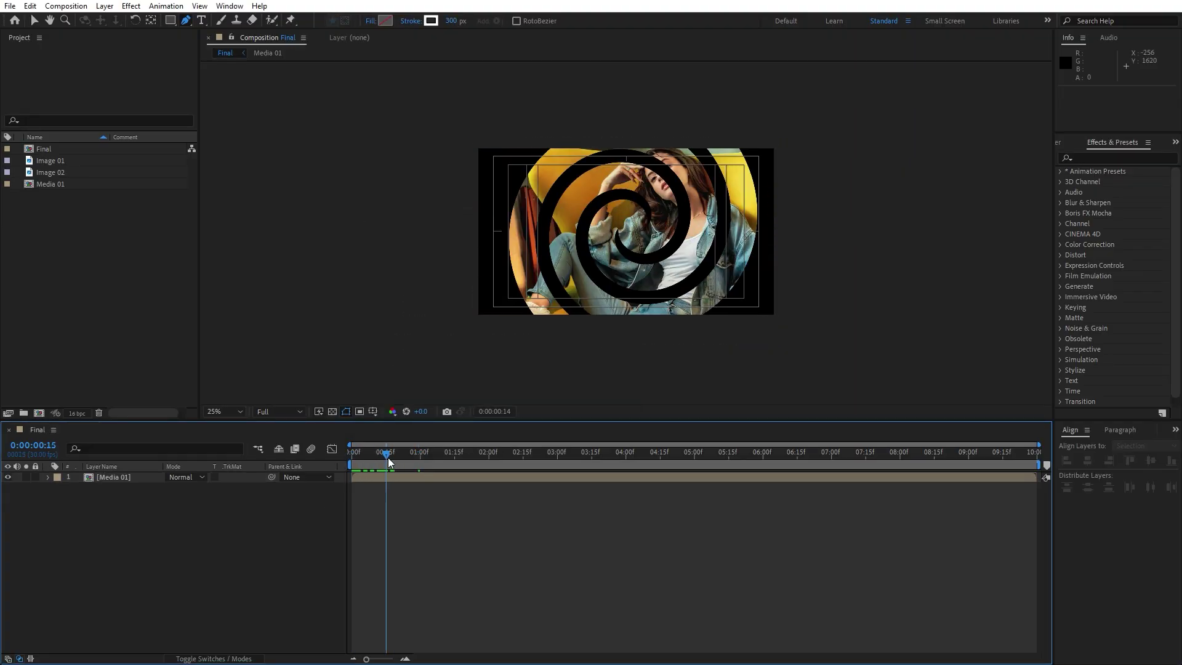
pyautogui.moveTo(389, 458)
pyautogui.mouseDown()
pyautogui.moveTo(422, 458)
pyautogui.moveTo(390, 458)
pyautogui.moveTo(402, 457)
pyautogui.mouseUp()
pyautogui.doubleClick(112, 476)
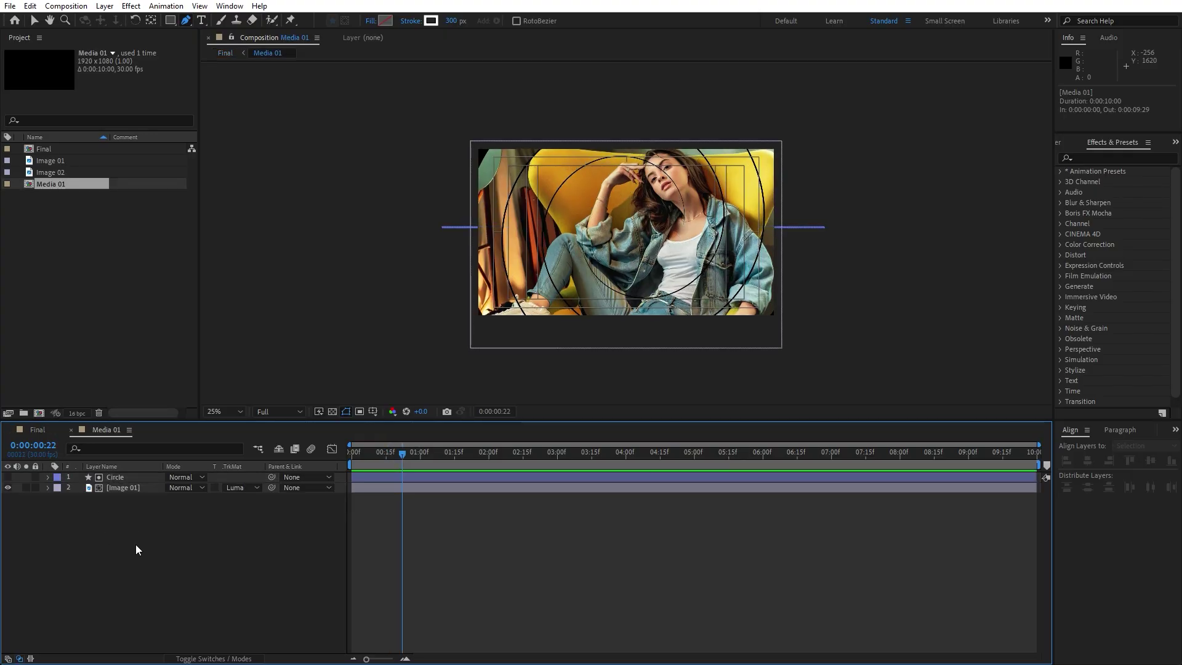
# - Copy the Circle layer from Media 01 and paste it, visible, into Final
pyautogui.click(119, 479)
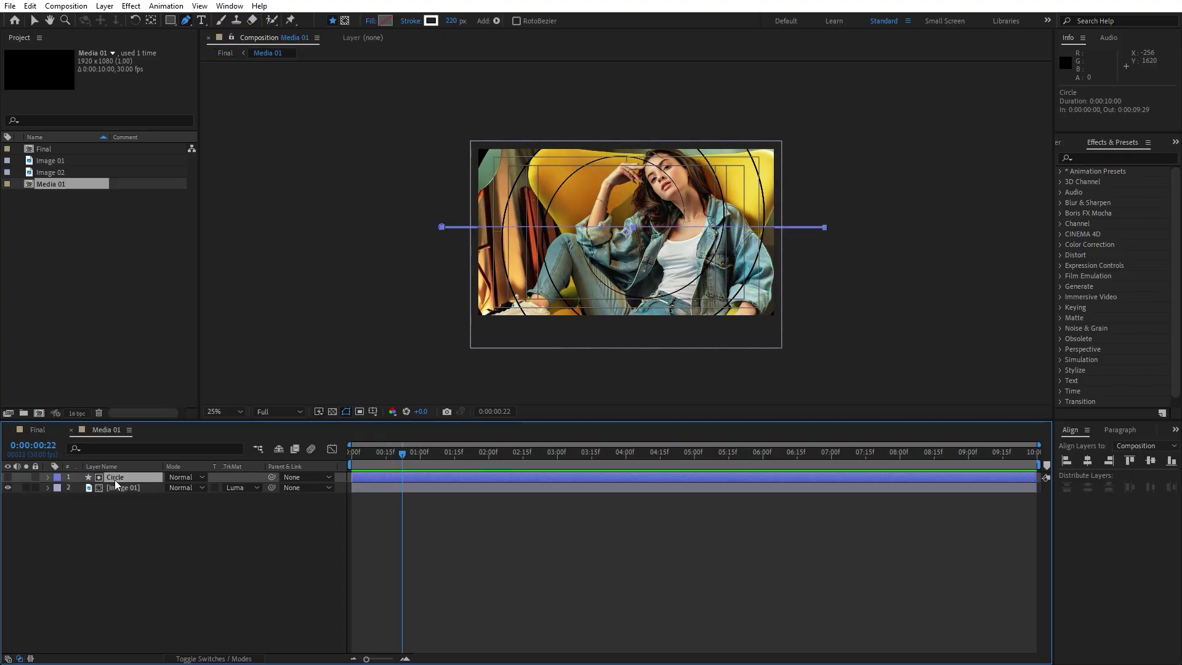
pyautogui.hotkey('ctrl', 'c')
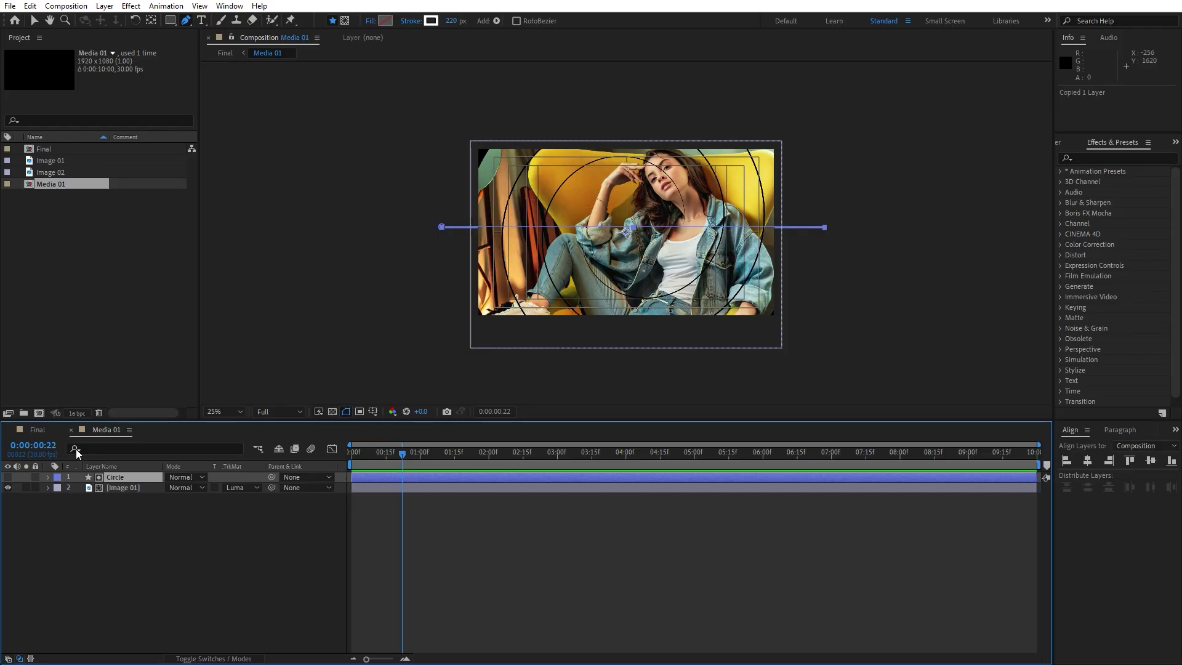
pyautogui.click(36, 431)
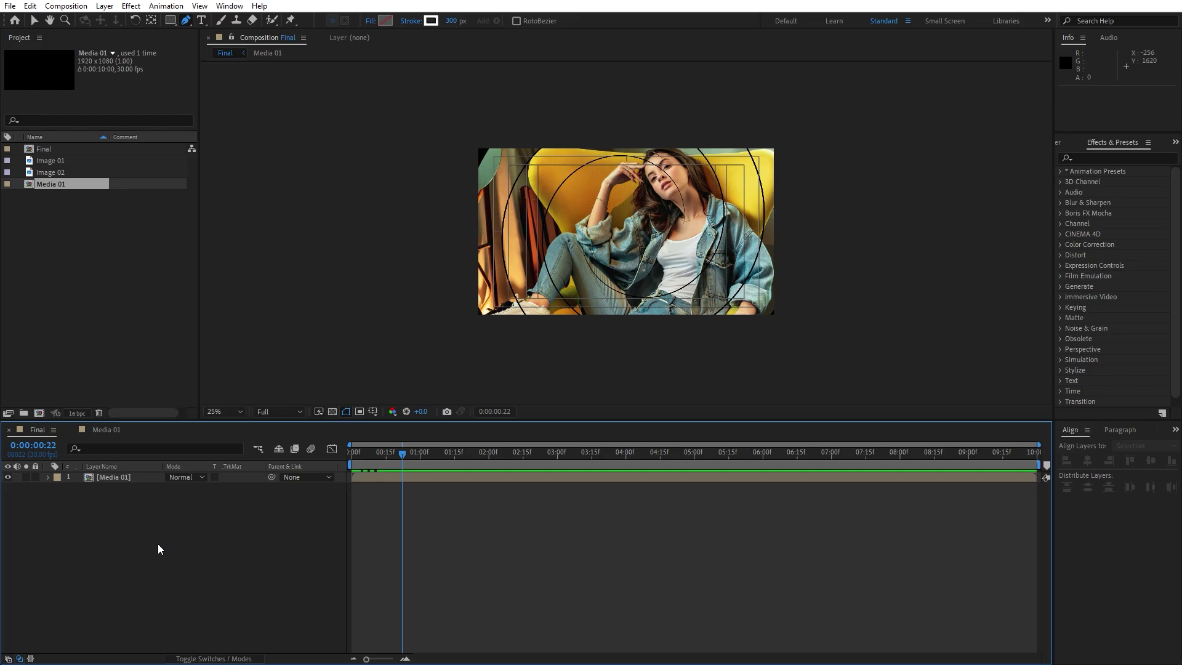
pyautogui.hotkey('ctrl', 'v')
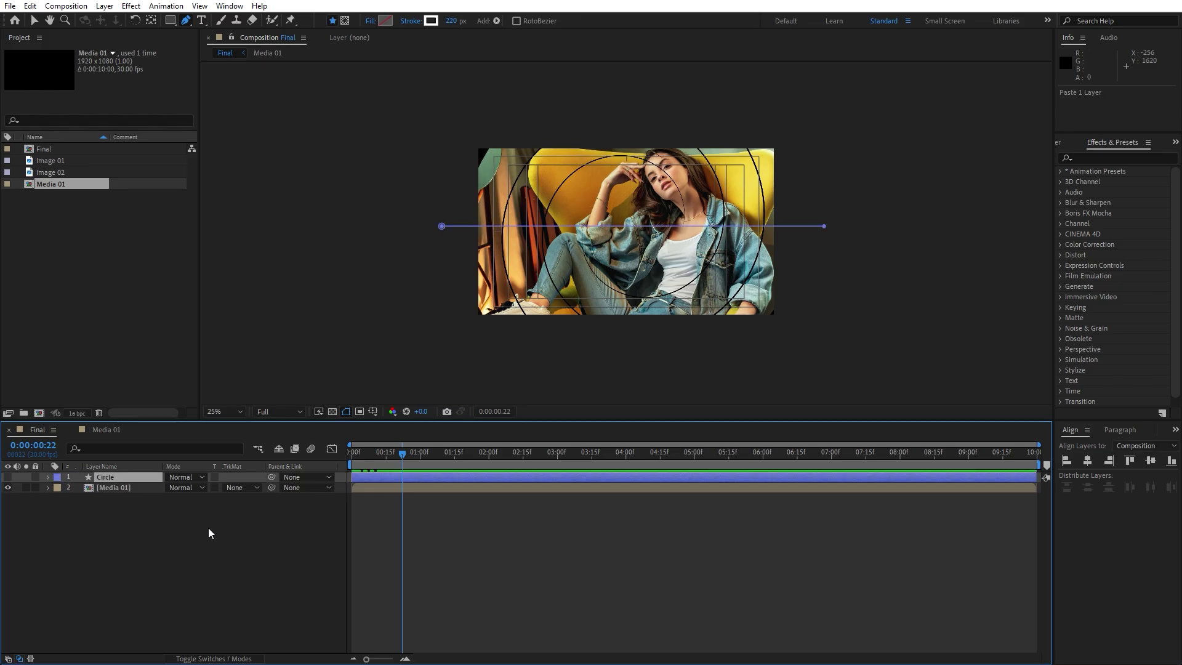
pyautogui.click(7, 477)
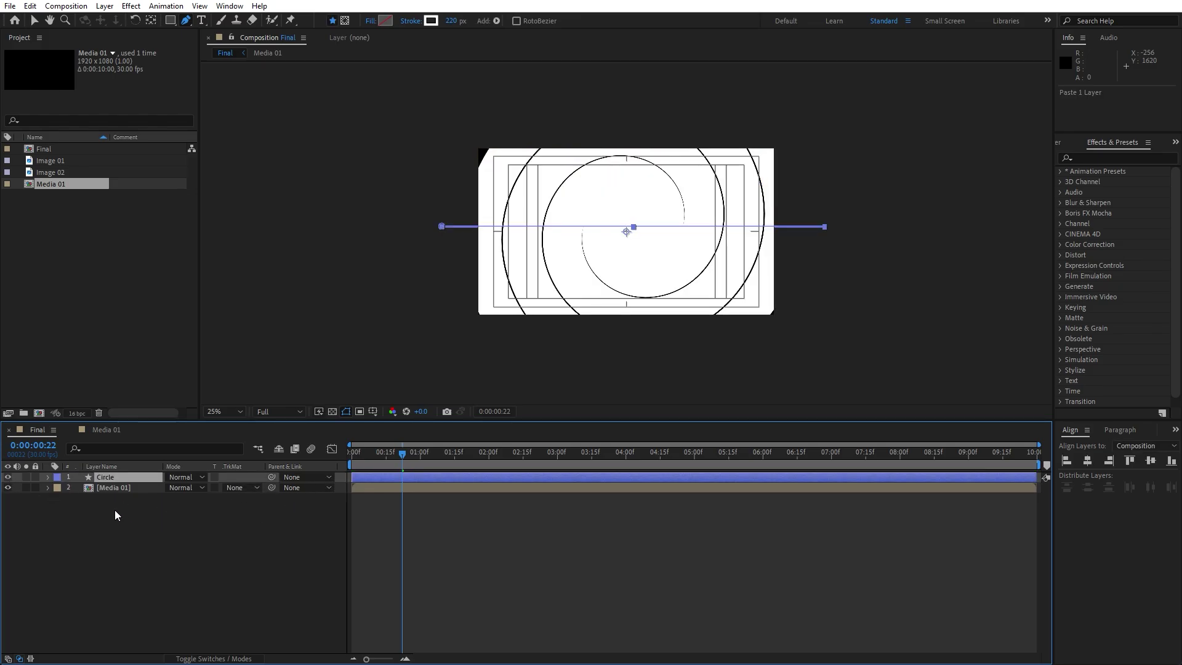
# - Move Media 01 above Circle and delay it to start at frame 10
pyautogui.moveTo(121, 490); pyautogui.dragTo(135, 474)
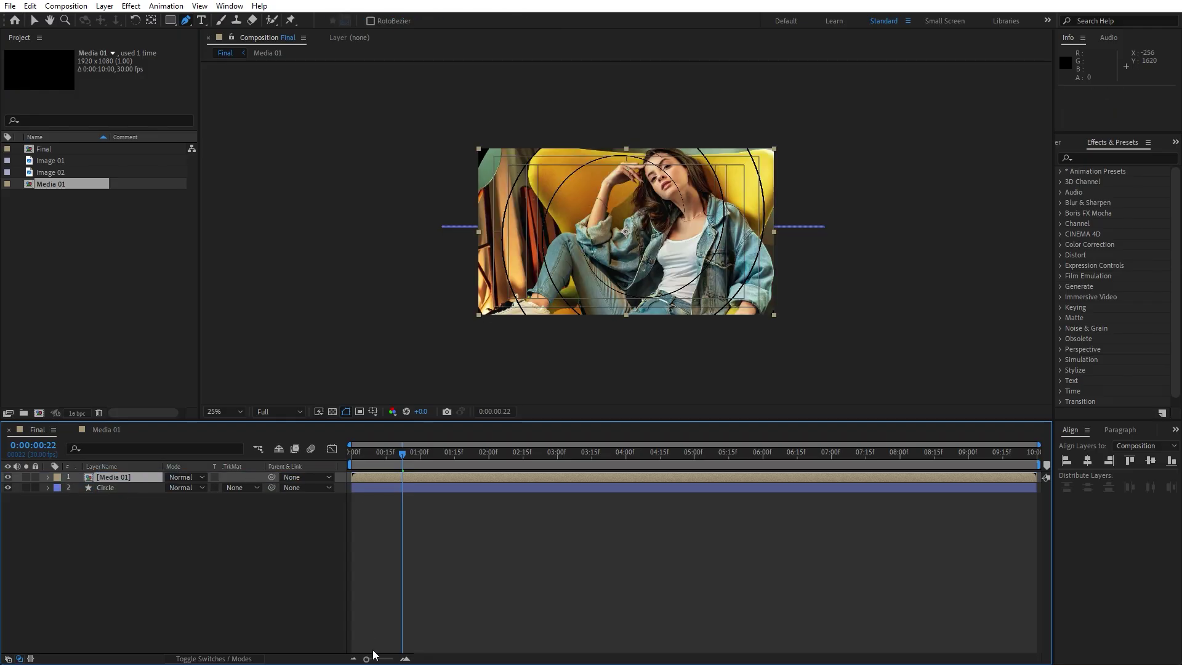
pyautogui.moveTo(367, 659); pyautogui.dragTo(382, 659)
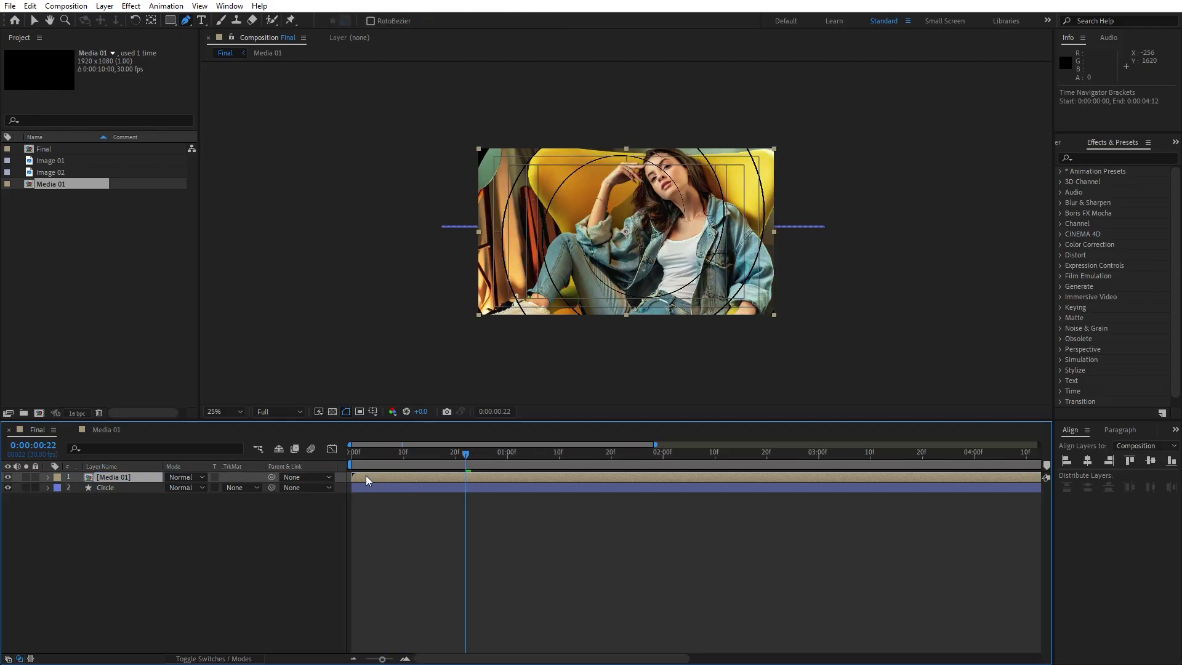
pyautogui.moveTo(367, 480); pyautogui.dragTo(343, 462)
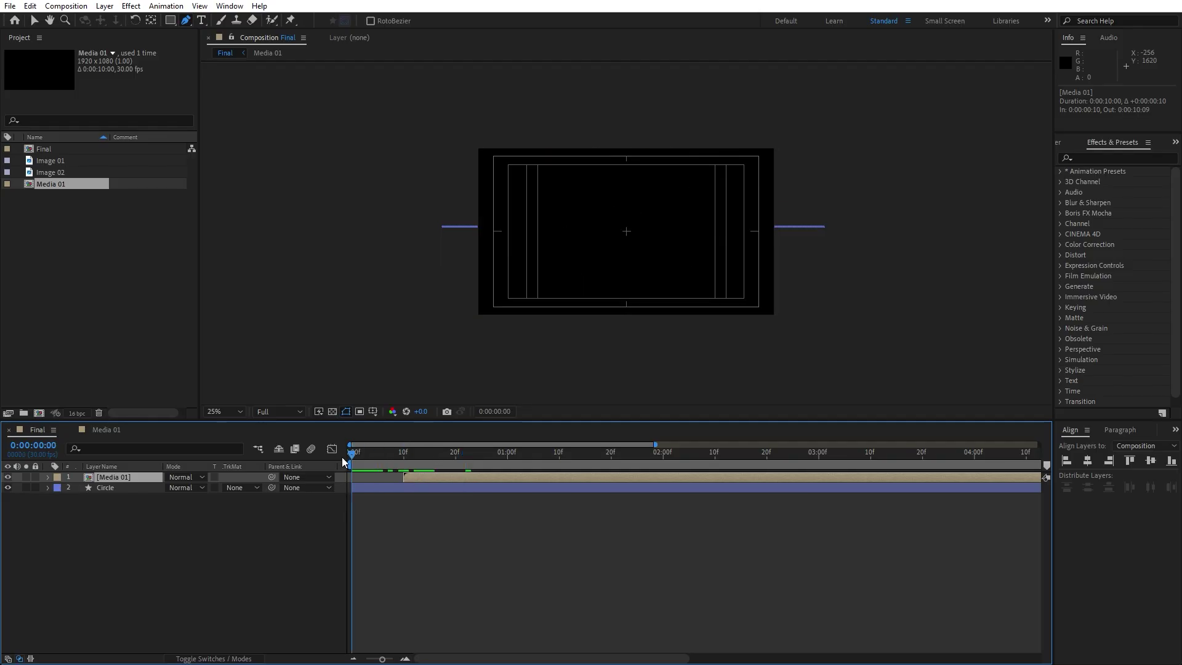
# - Apply the Fill effect from Effects & Presets to Circle with colour white (FFFFFF)
pyautogui.click(127, 488)
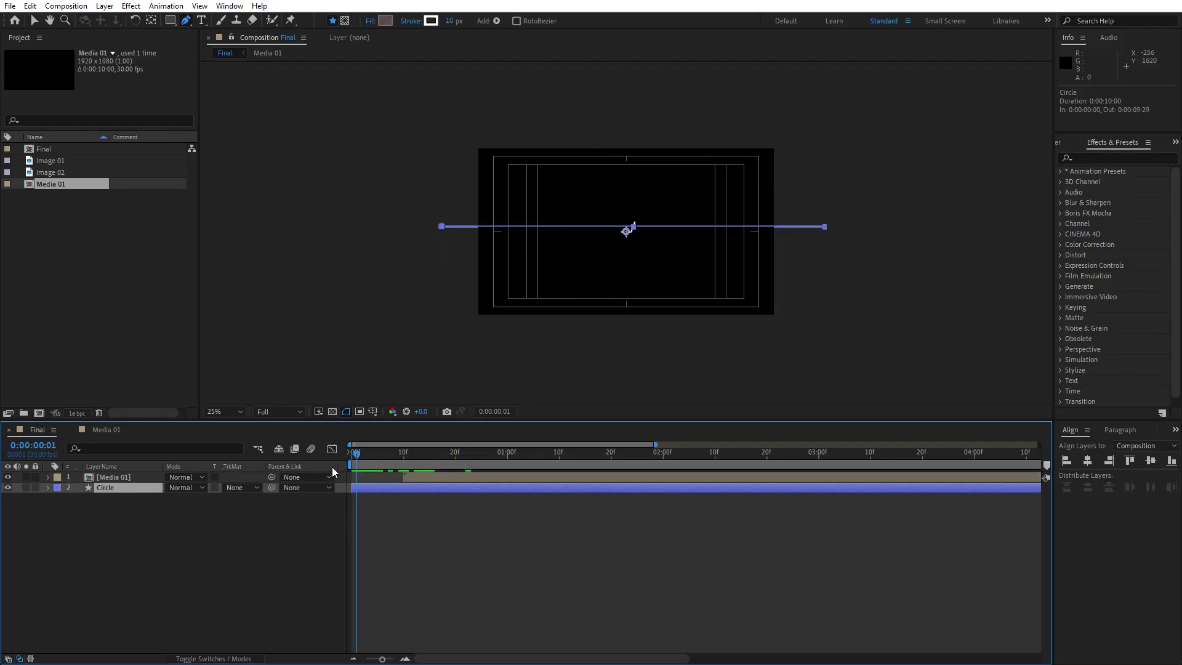
pyautogui.click(388, 457)
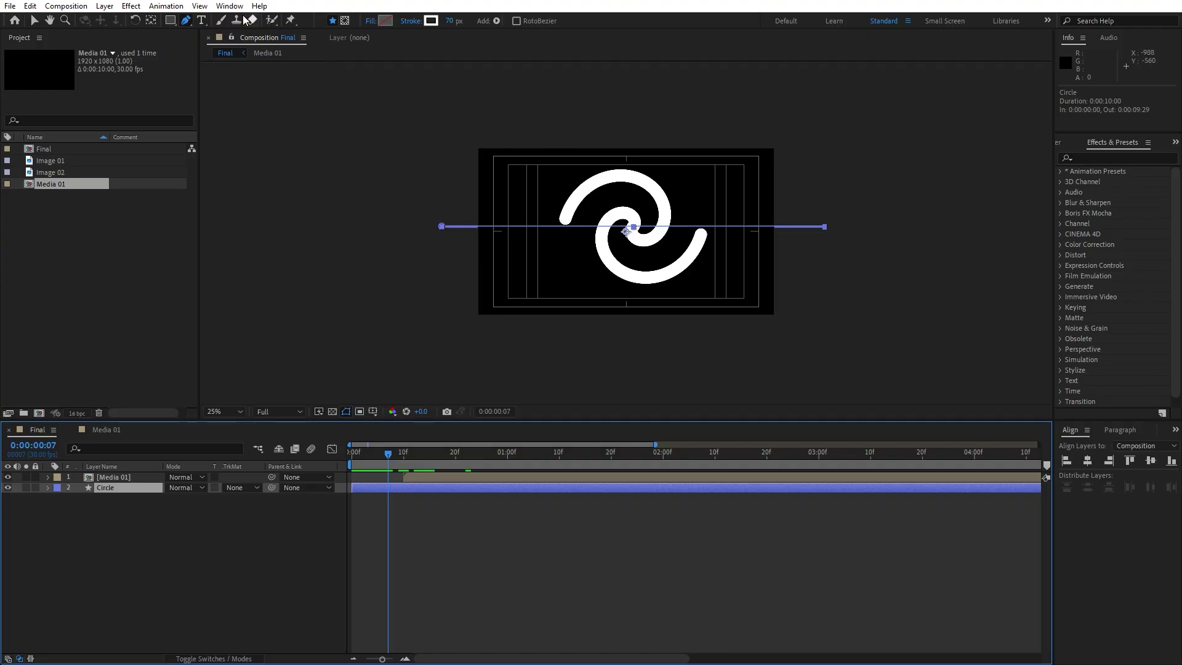
pyautogui.click(230, 6)
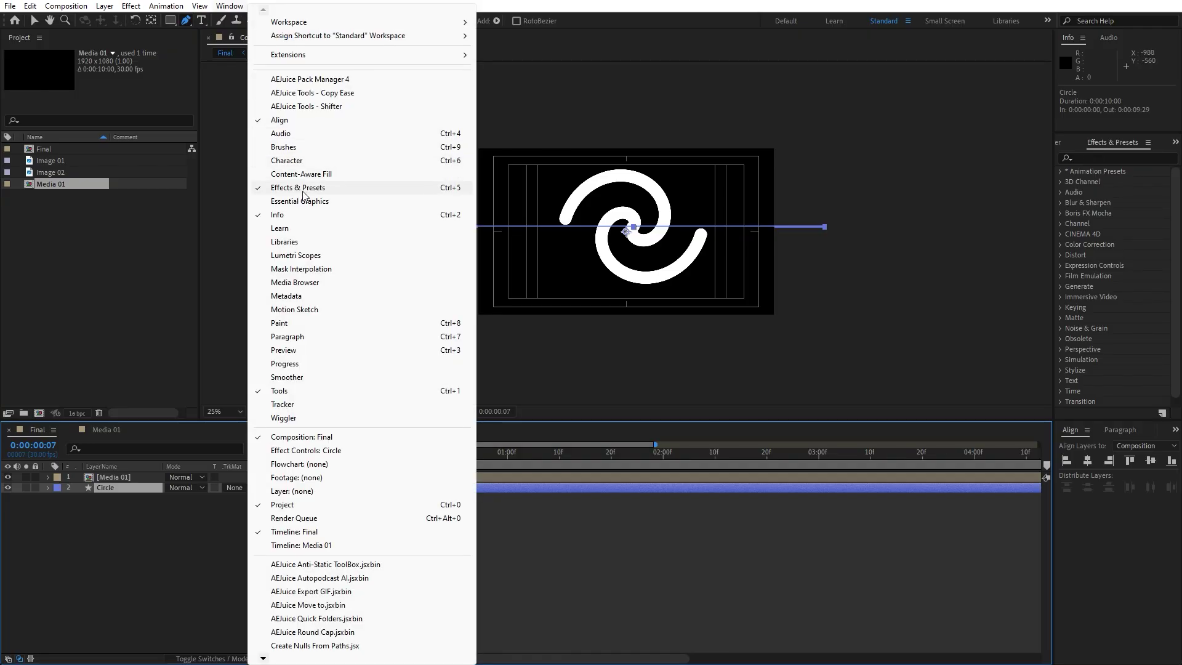
pyautogui.click(1109, 165)
pyautogui.click(1114, 157)
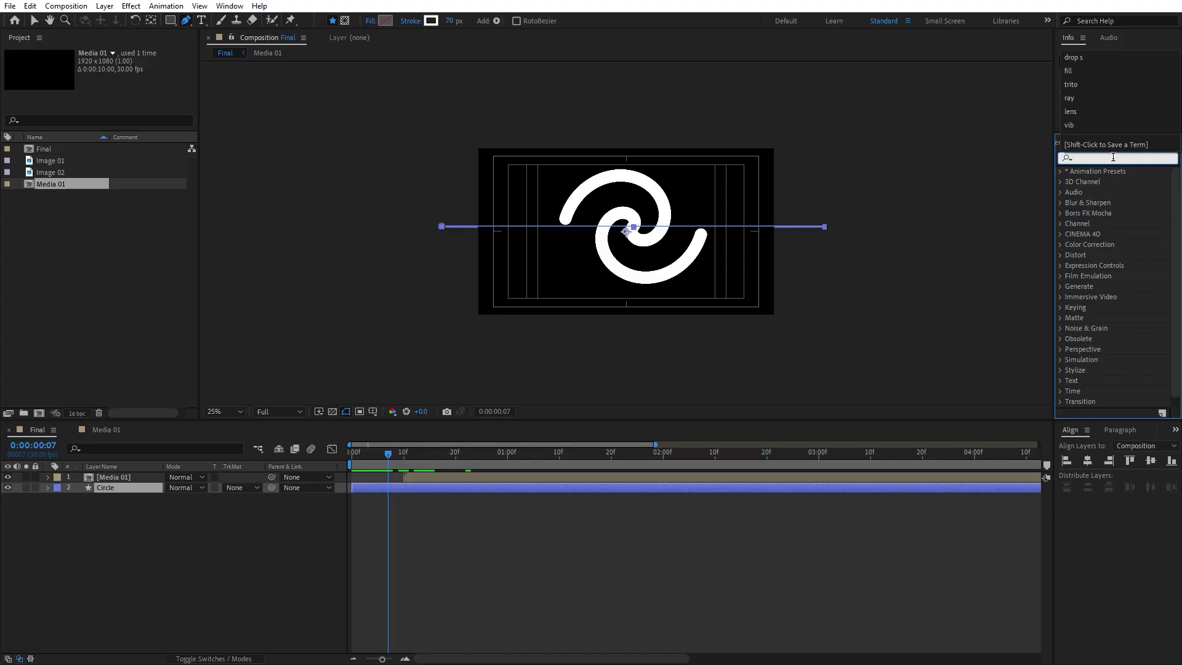
pyautogui.write('fill')
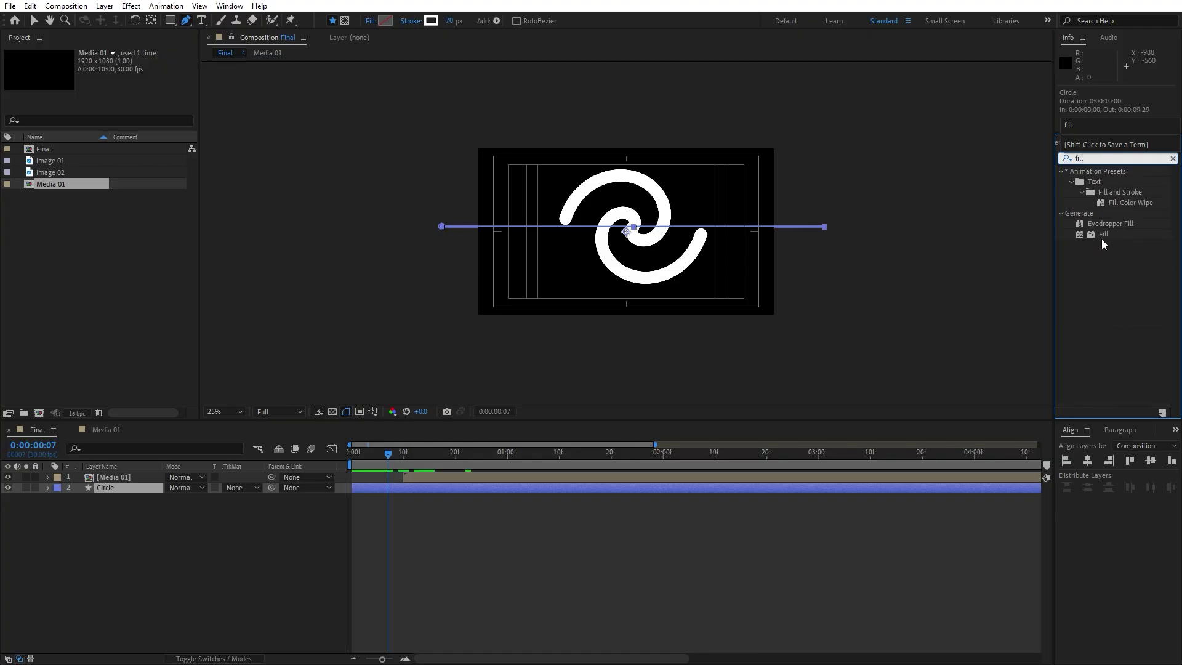
pyautogui.moveTo(1102, 240); pyautogui.dragTo(132, 492)
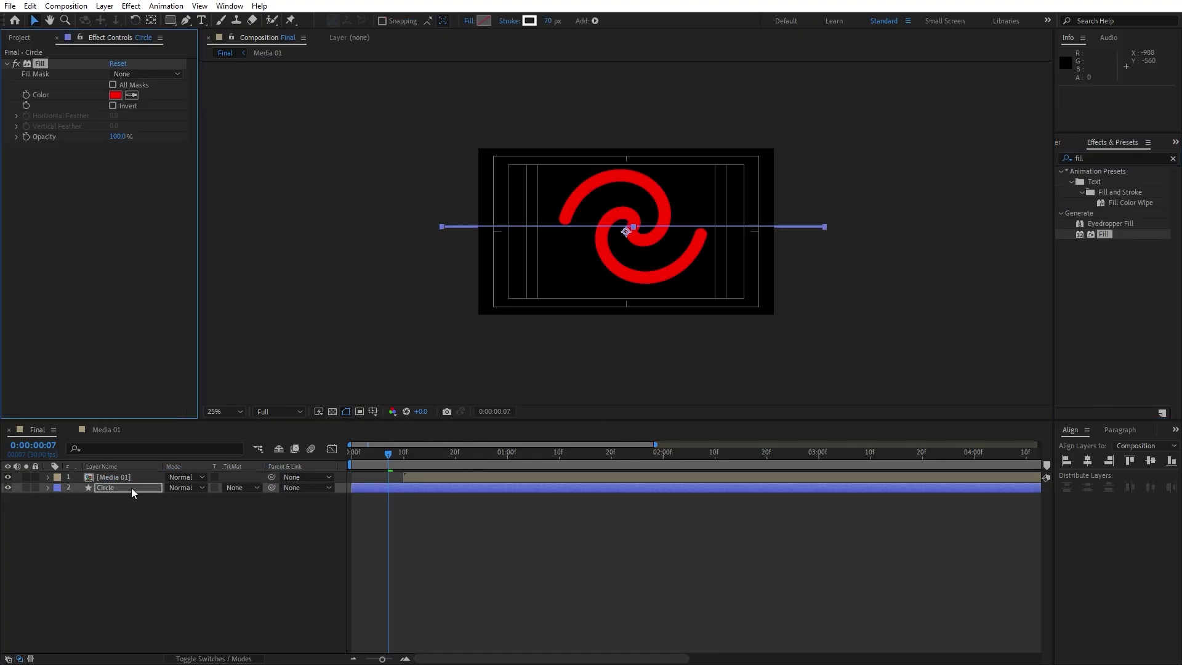
pyautogui.click(115, 95)
pyautogui.click(305, 460)
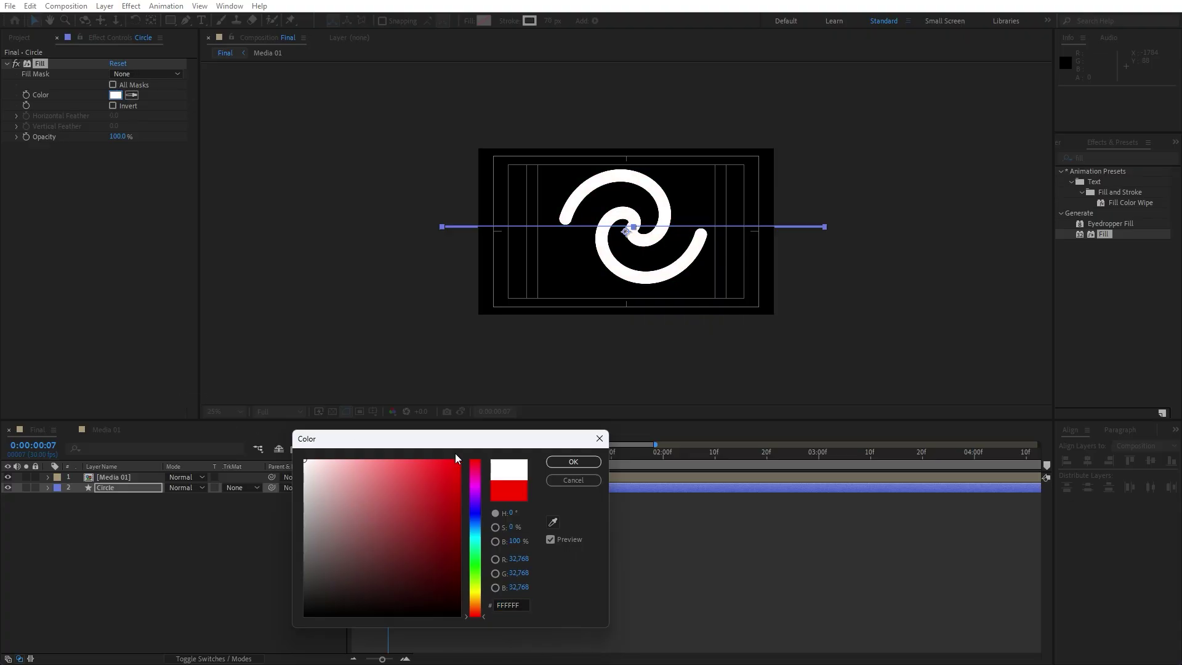
pyautogui.click(573, 462)
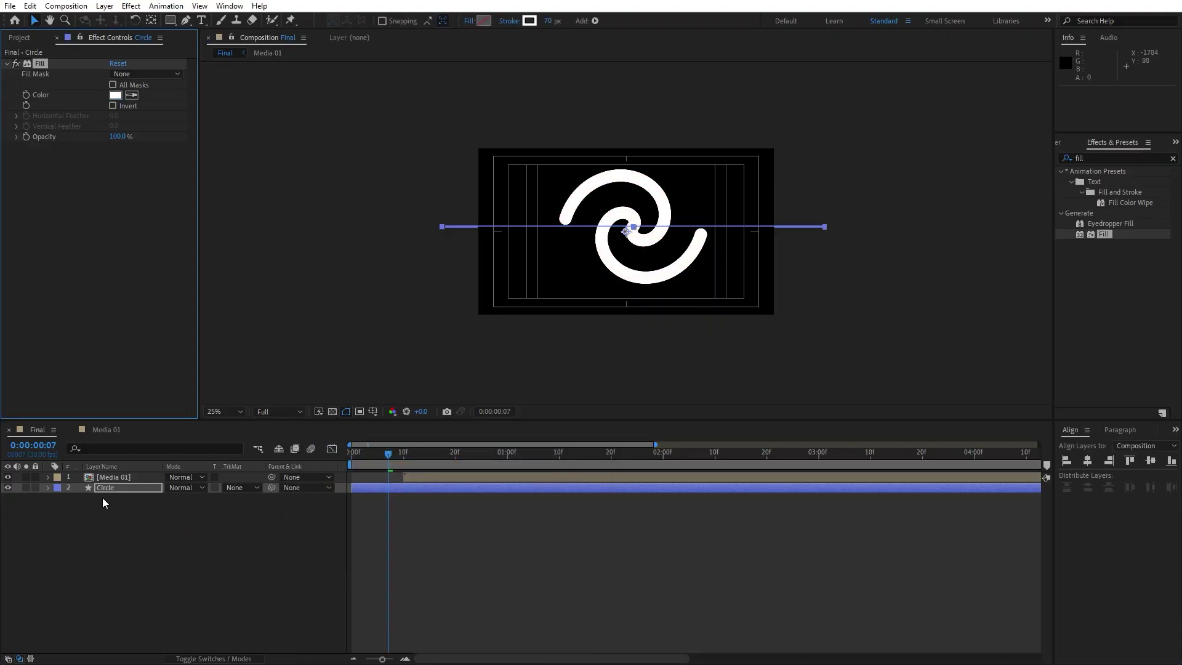
# - Duplicate the Circle layer as Circle 2 and start it 5 frames later
pyautogui.click(29, 5)
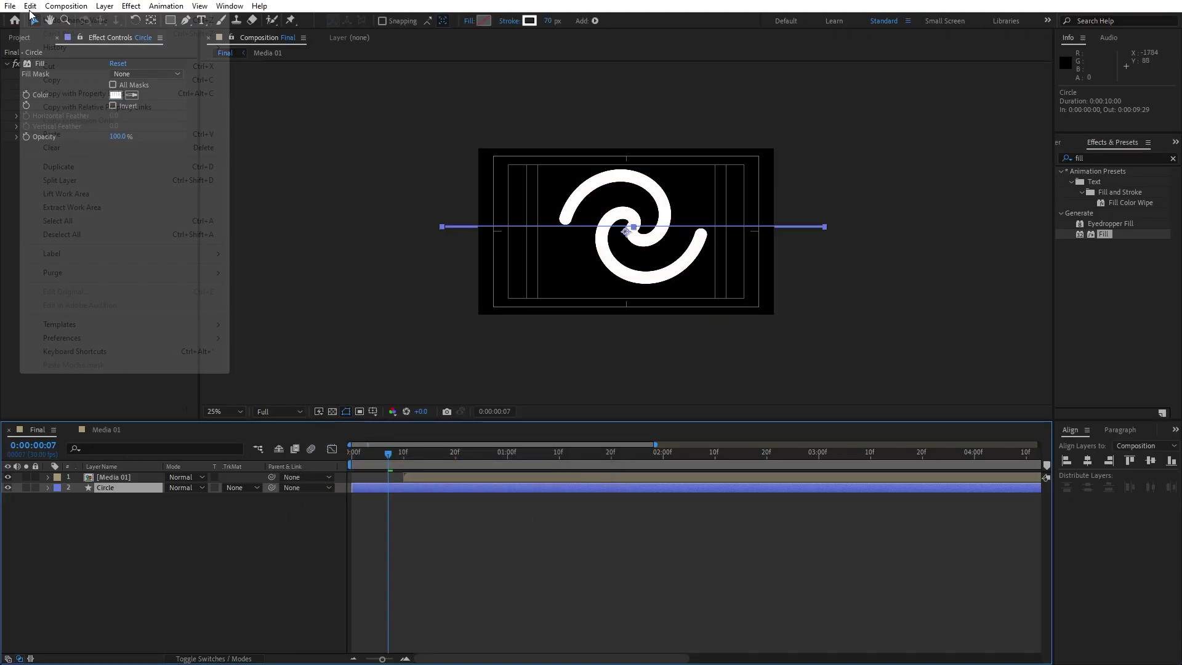
pyautogui.click(74, 167)
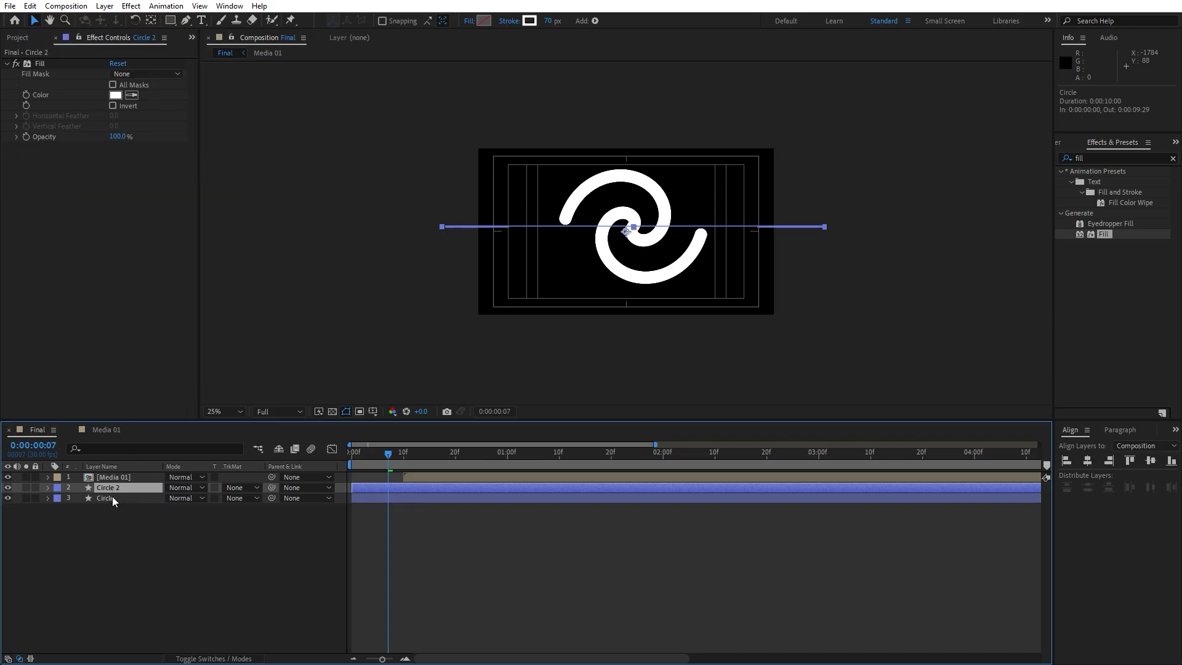
pyautogui.press('=')
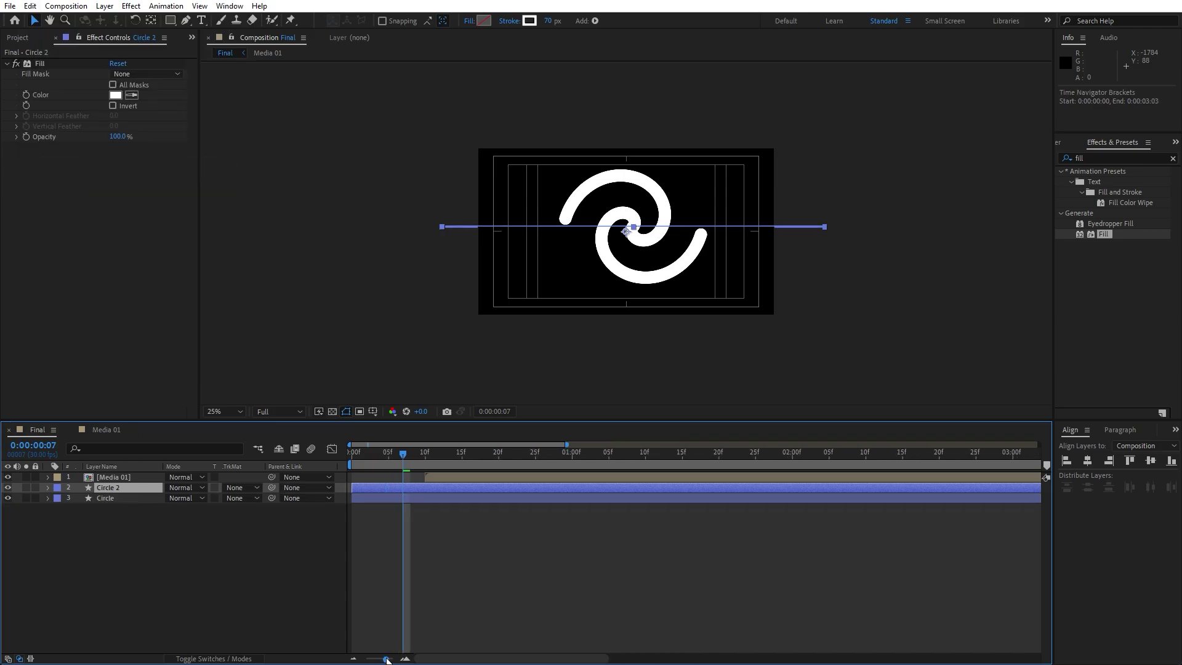
pyautogui.moveTo(361, 485); pyautogui.dragTo(518, 469)
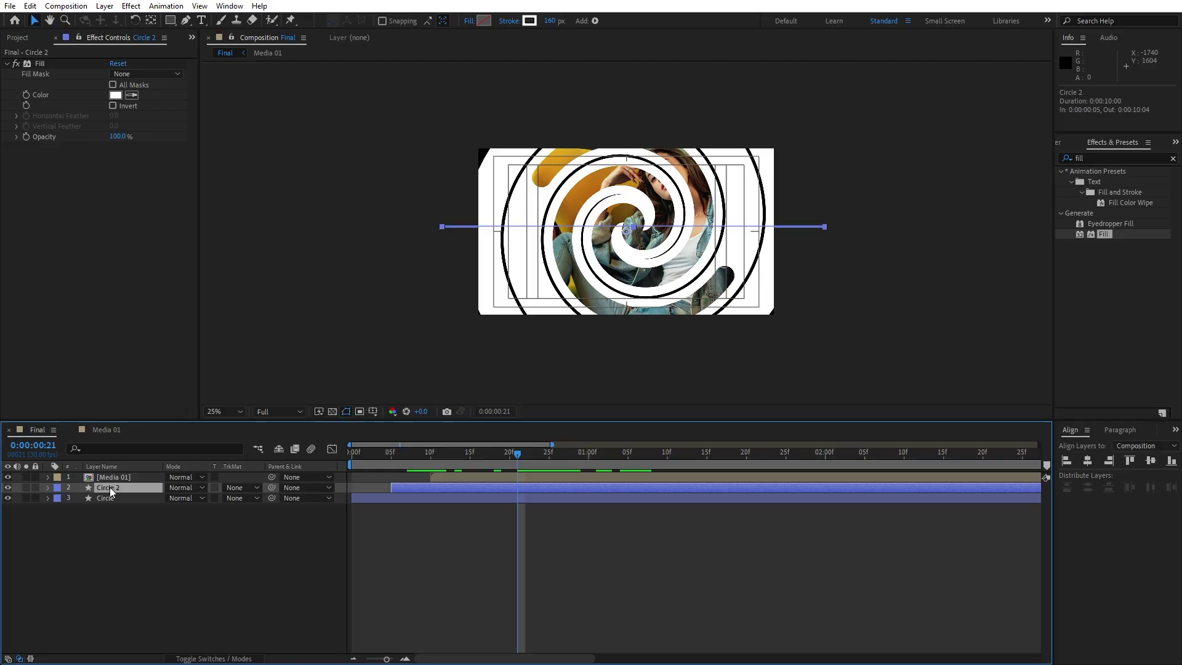
# - Fill Circle 2 with a grey-teal sampled from the photo, then preview the spiral at 50%
pyautogui.click(133, 94)
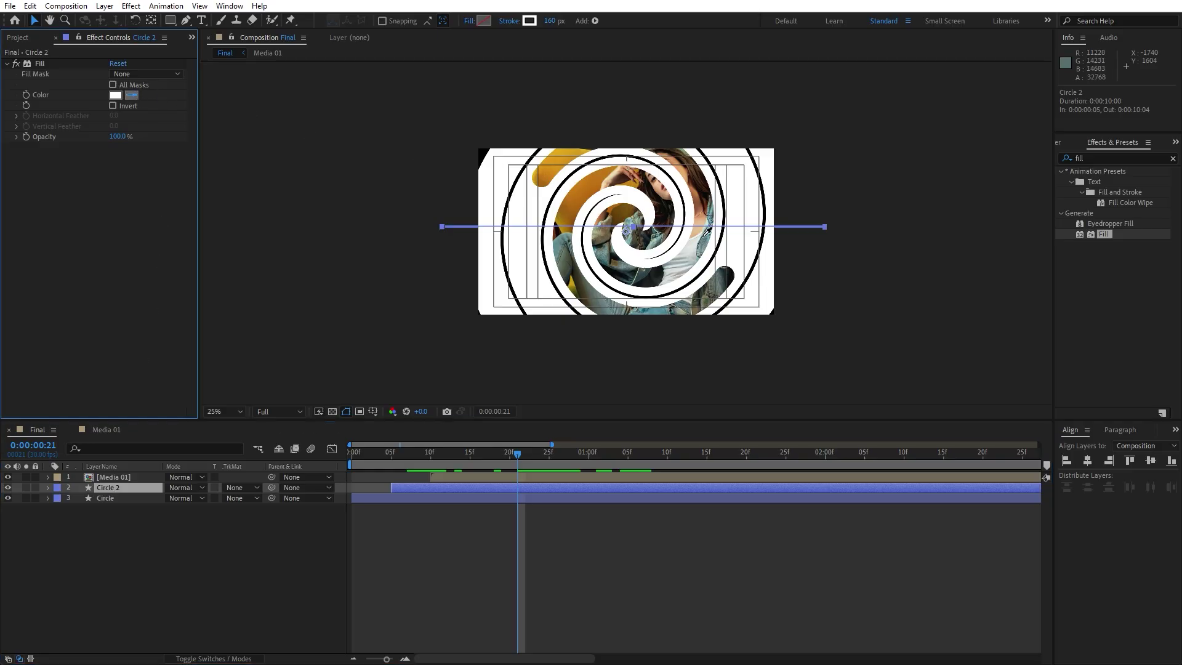
pyautogui.click(707, 234)
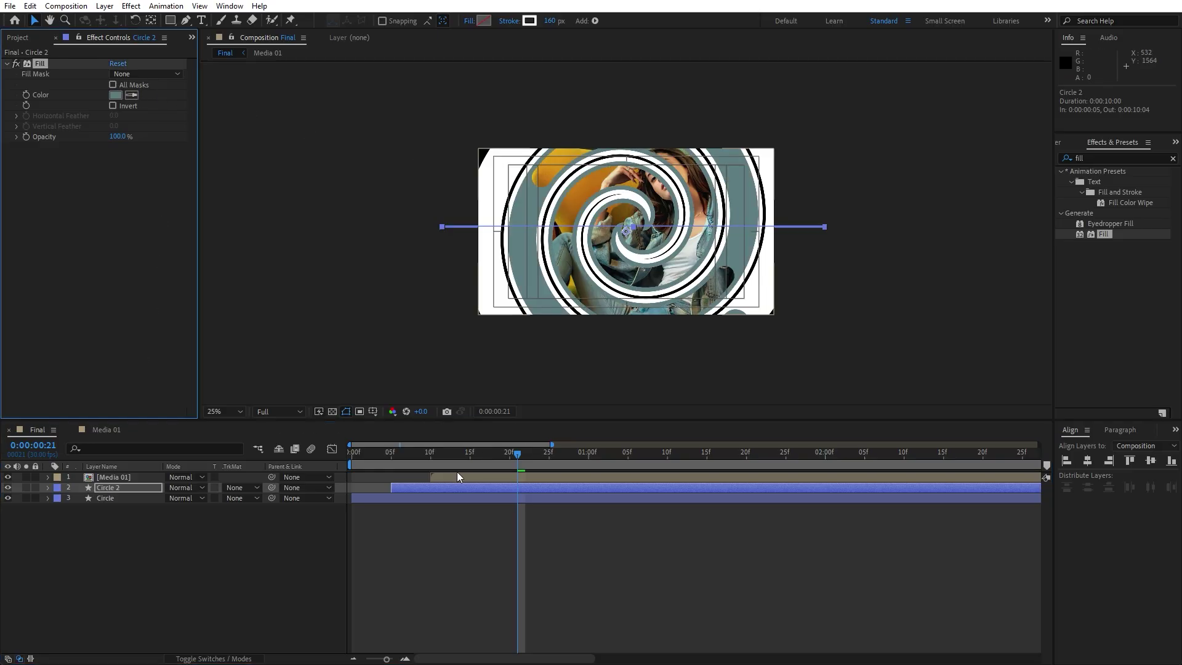
pyautogui.moveTo(456, 470)
pyautogui.mouseDown()
pyautogui.moveTo(382, 467)
pyautogui.moveTo(475, 471)
pyautogui.mouseUp()
pyautogui.press('.')
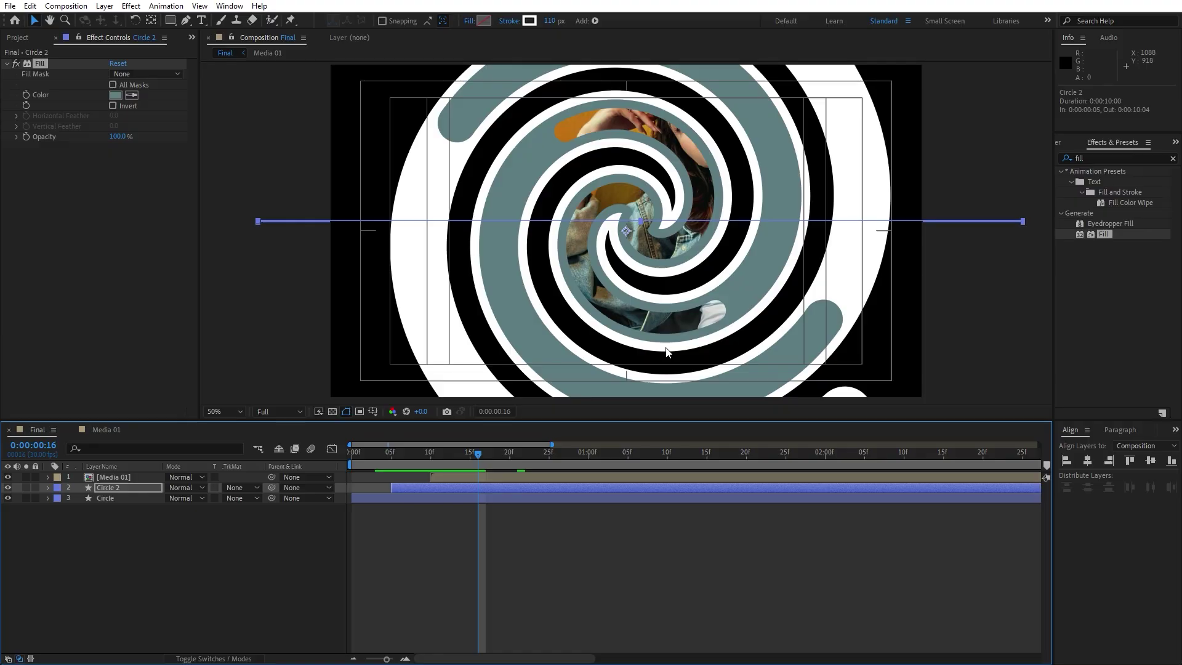
pyautogui.press('space')
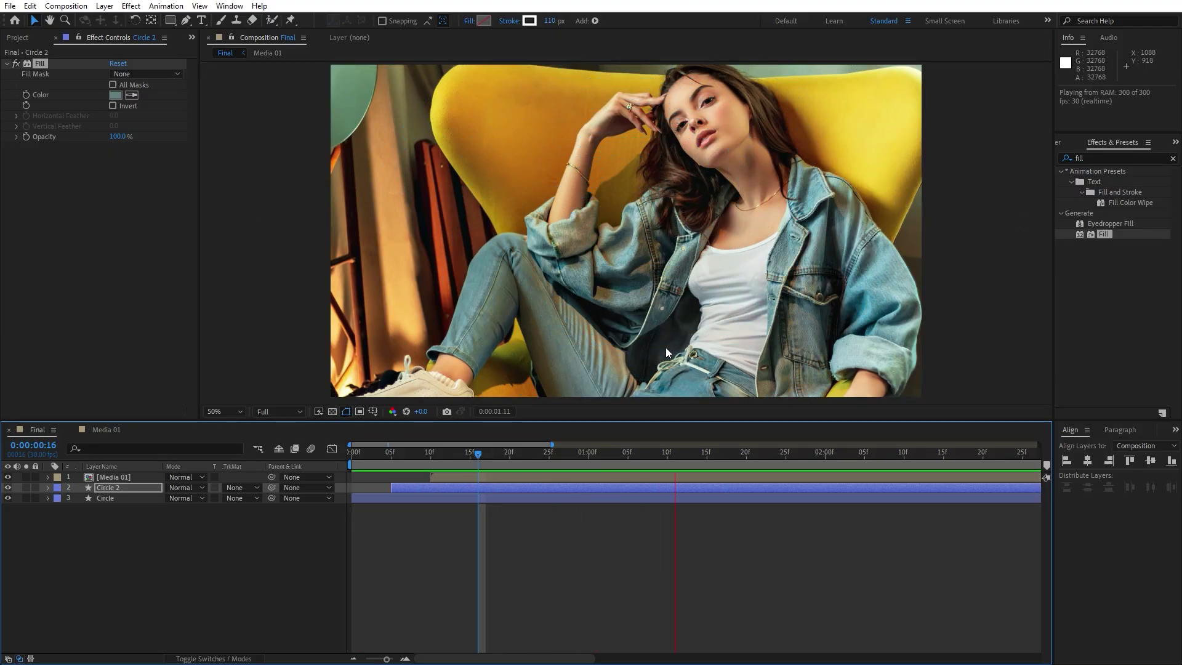
pyautogui.click(477, 454)
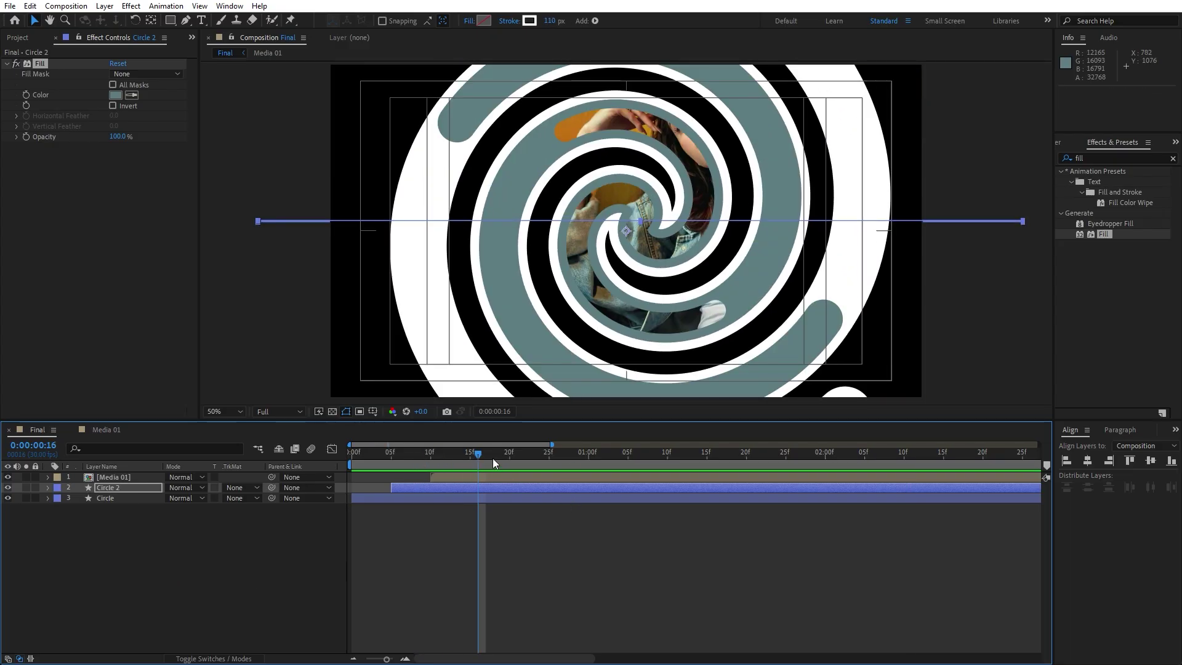
# - Open the Media 01 composition and reveal Image 01's Scale at the first frame
pyautogui.moveTo(493, 458); pyautogui.dragTo(568, 459)
pyautogui.doubleClick(142, 478)
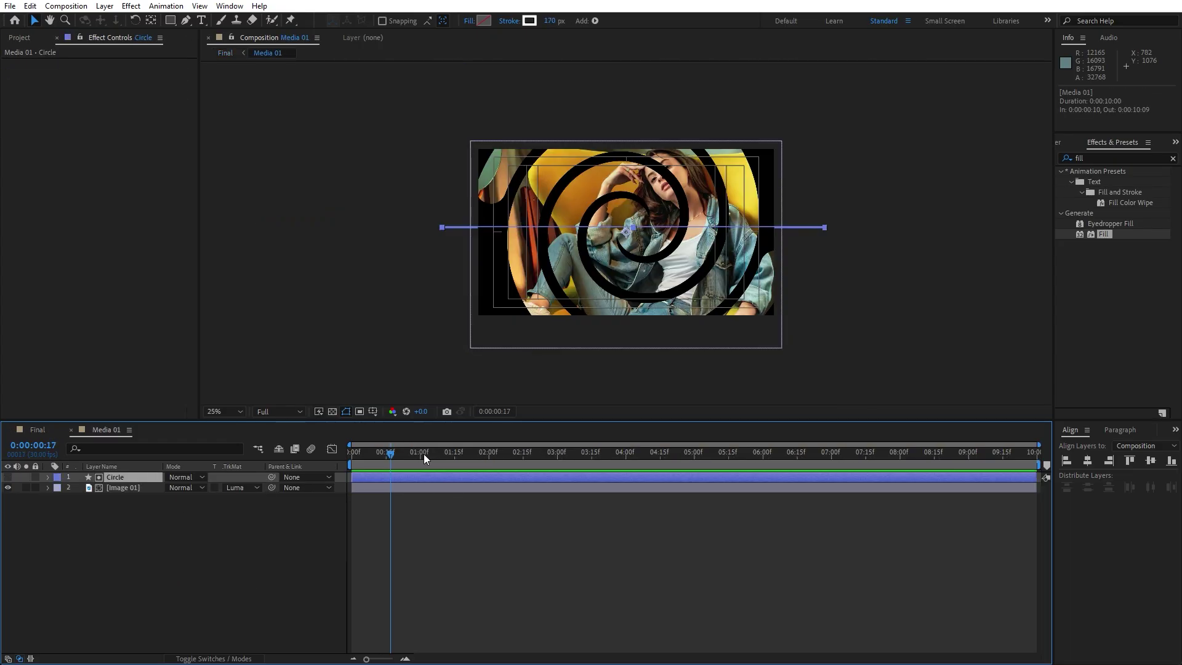
pyautogui.moveTo(424, 453); pyautogui.dragTo(339, 464)
pyautogui.click(141, 487)
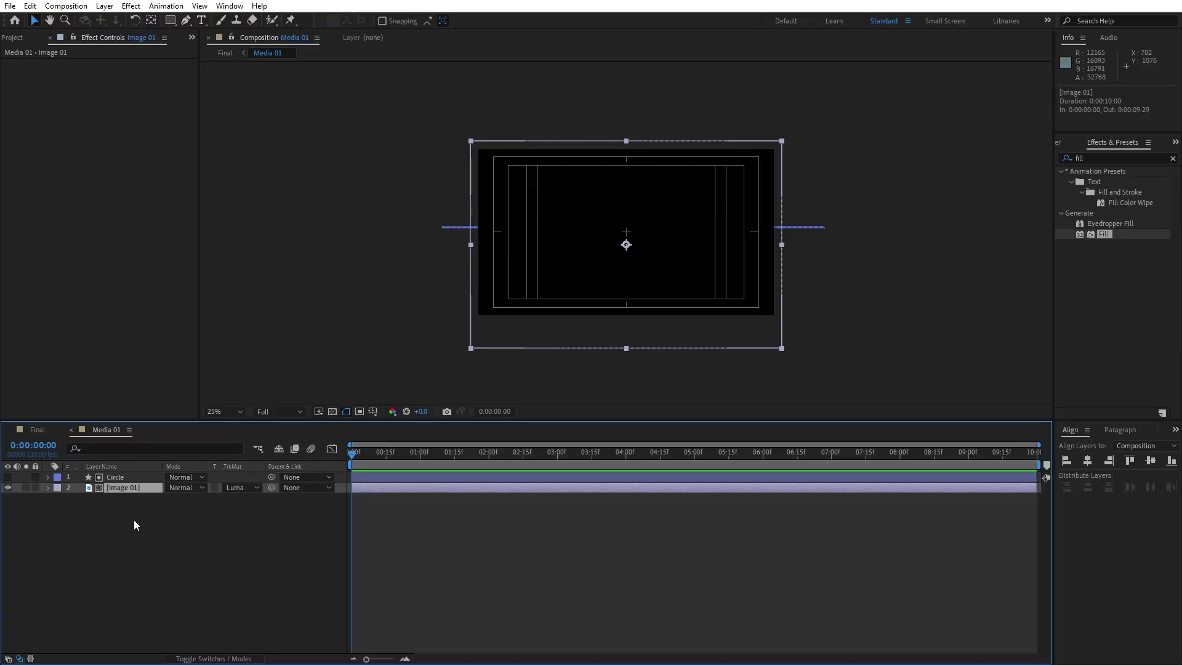
pyautogui.press('s')
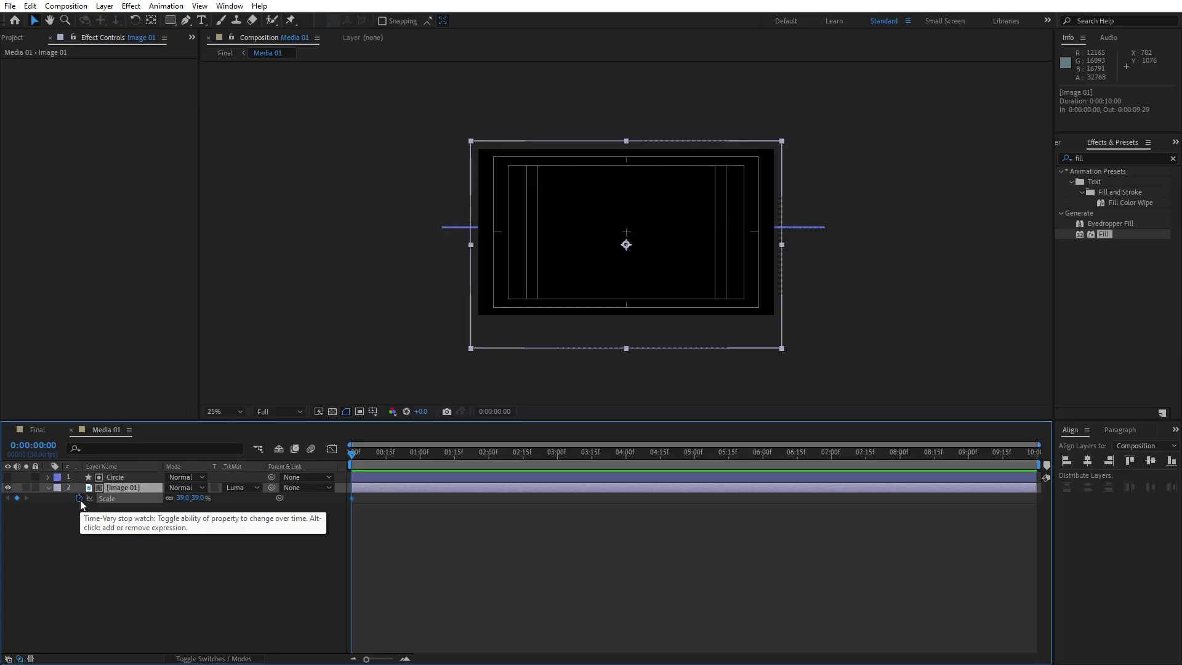
# - Keyframe Image 01's scale from 46% at the start to 38% at 0:00:01:16
pyautogui.click(79, 499)
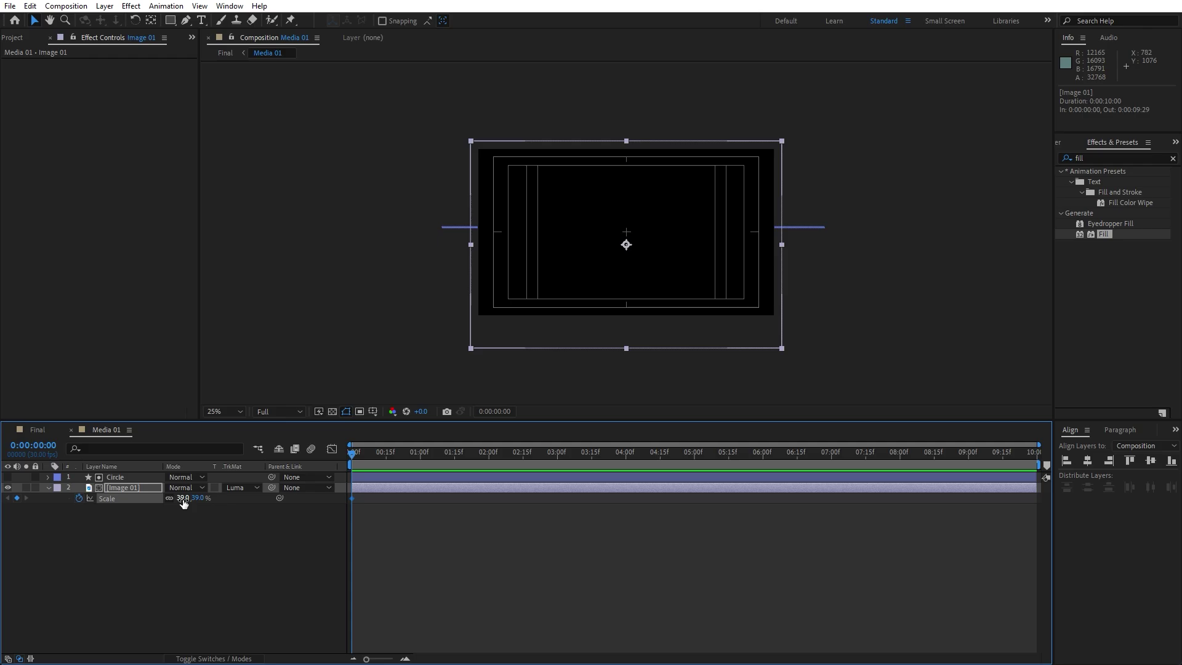
pyautogui.moveTo(182, 499); pyautogui.dragTo(187, 500)
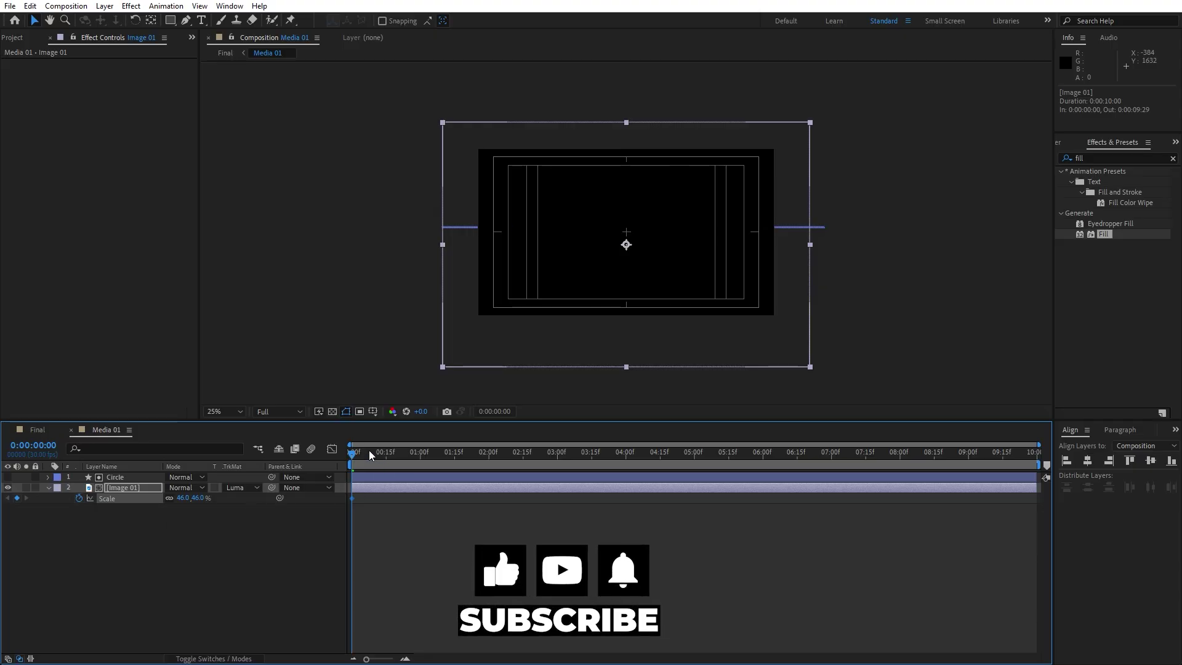
pyautogui.moveTo(369, 452); pyautogui.dragTo(457, 466)
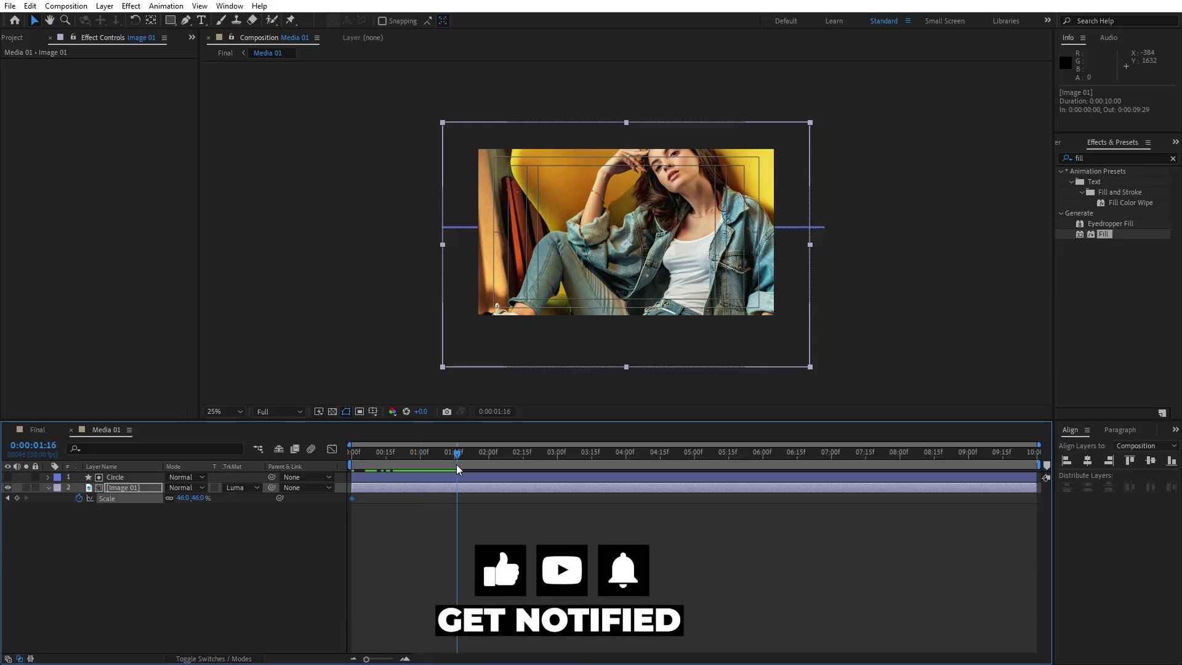
pyautogui.moveTo(185, 498); pyautogui.dragTo(184, 500)
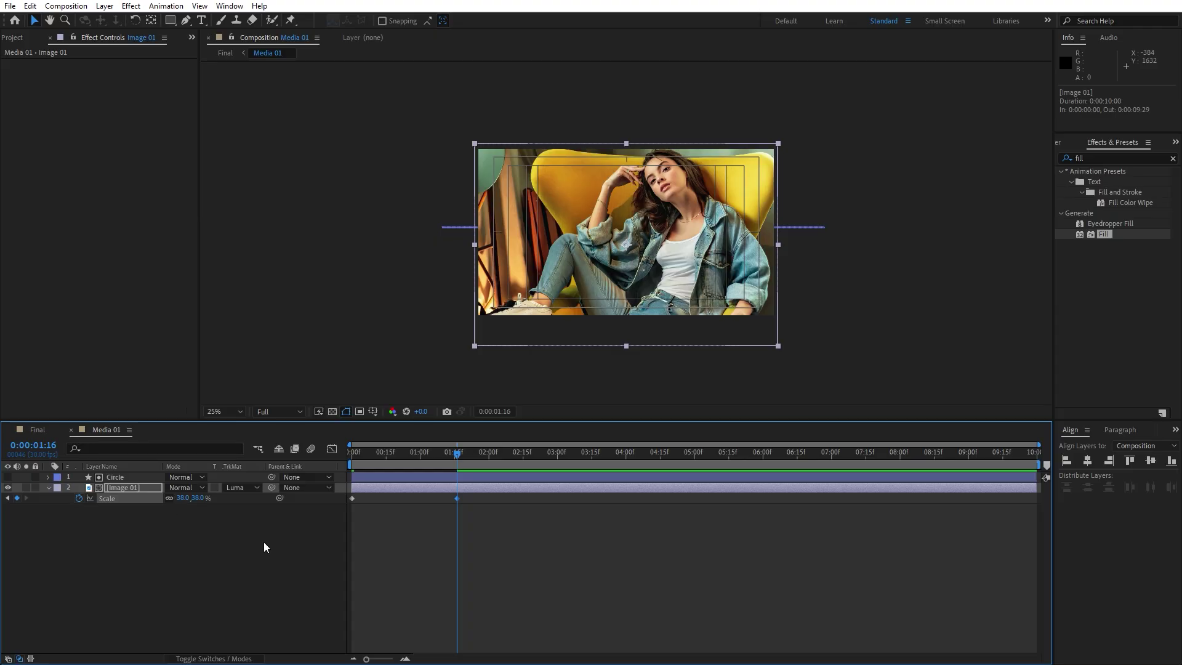
pyautogui.moveTo(399, 463); pyautogui.dragTo(451, 477)
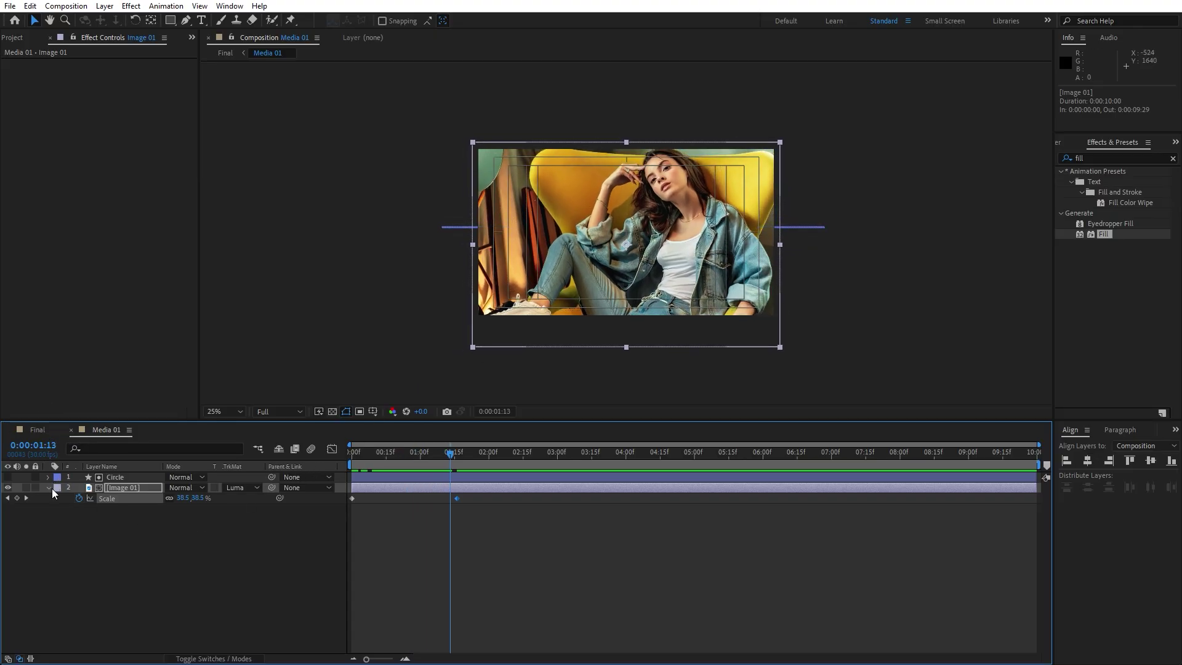
# - Return to the Final composition and preview the photo layer above Circle 2 and Circle
pyautogui.click(43, 433)
pyautogui.click(108, 549)
pyautogui.press('space')
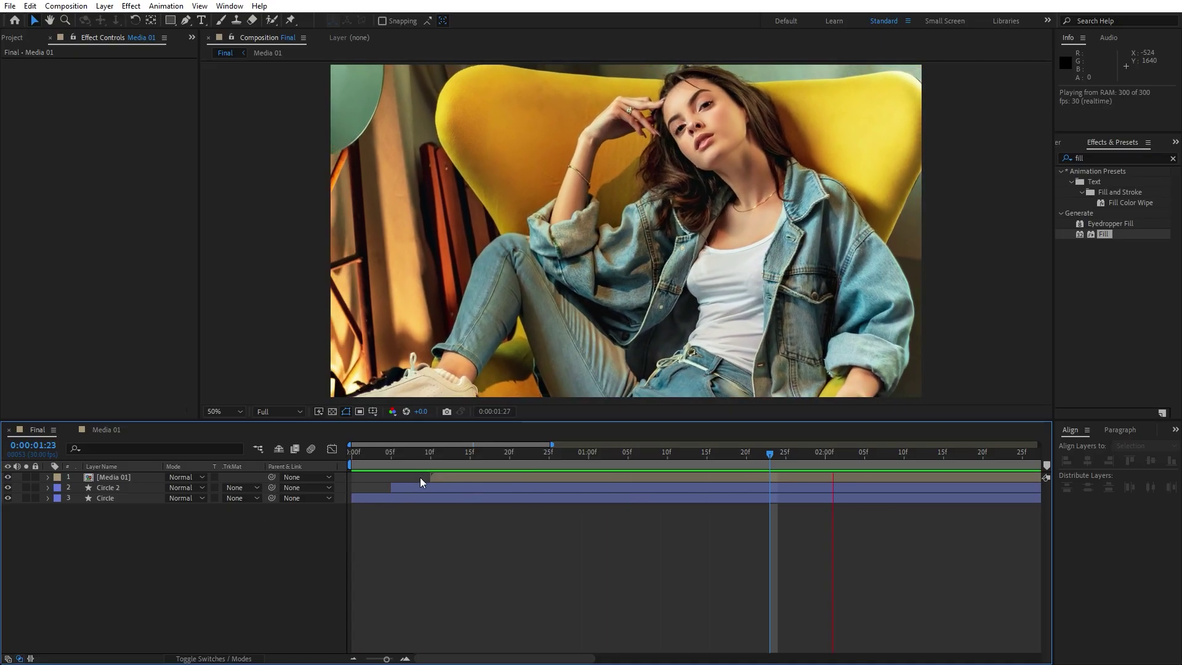
pyautogui.moveTo(359, 454); pyautogui.dragTo(708, 459)
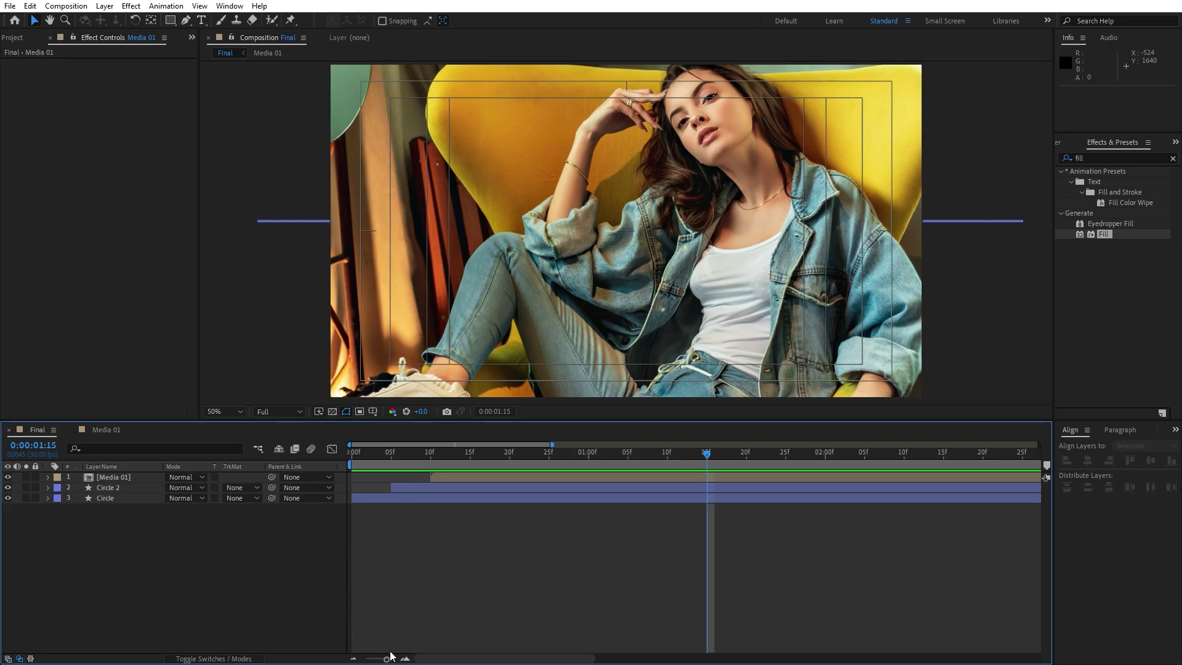
pyautogui.moveTo(387, 659); pyautogui.dragTo(380, 659)
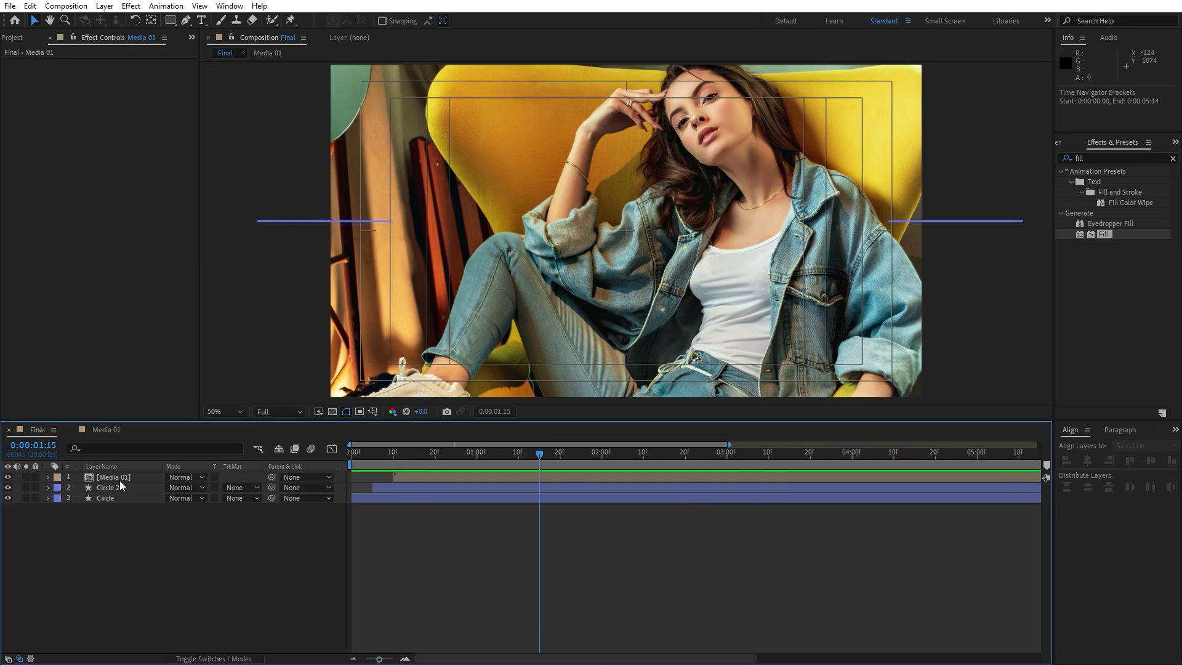
# - Create a text layer reading 'Beautiful Slideshow' over the photo
pyautogui.click(50, 37)
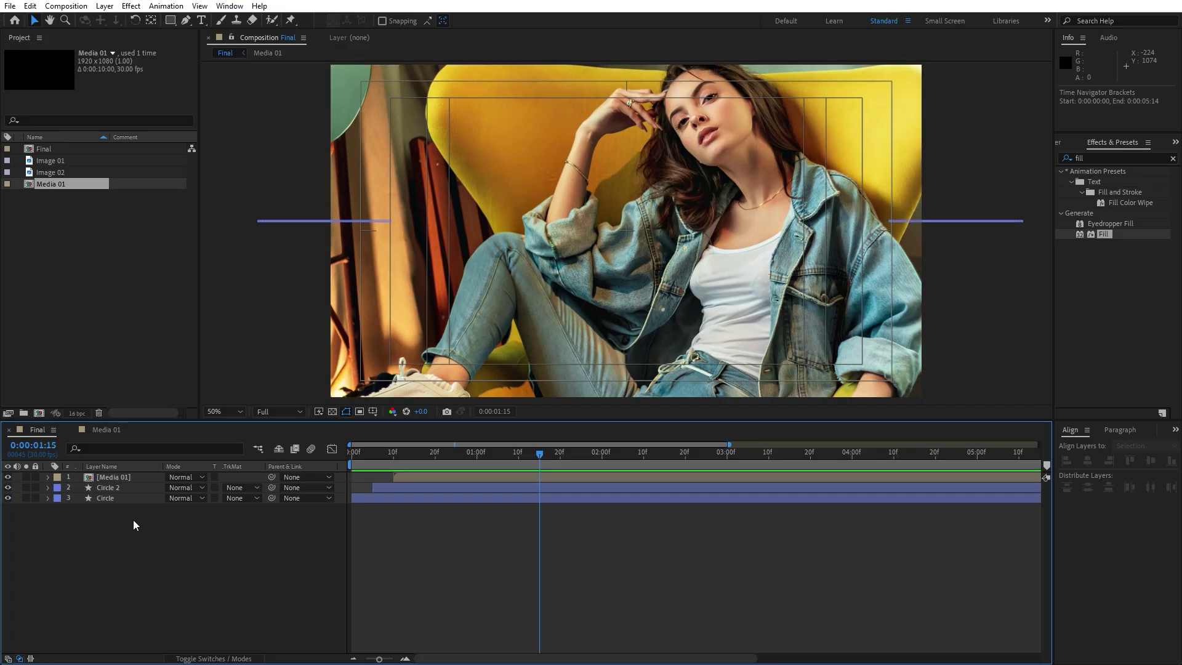
pyautogui.click(202, 22)
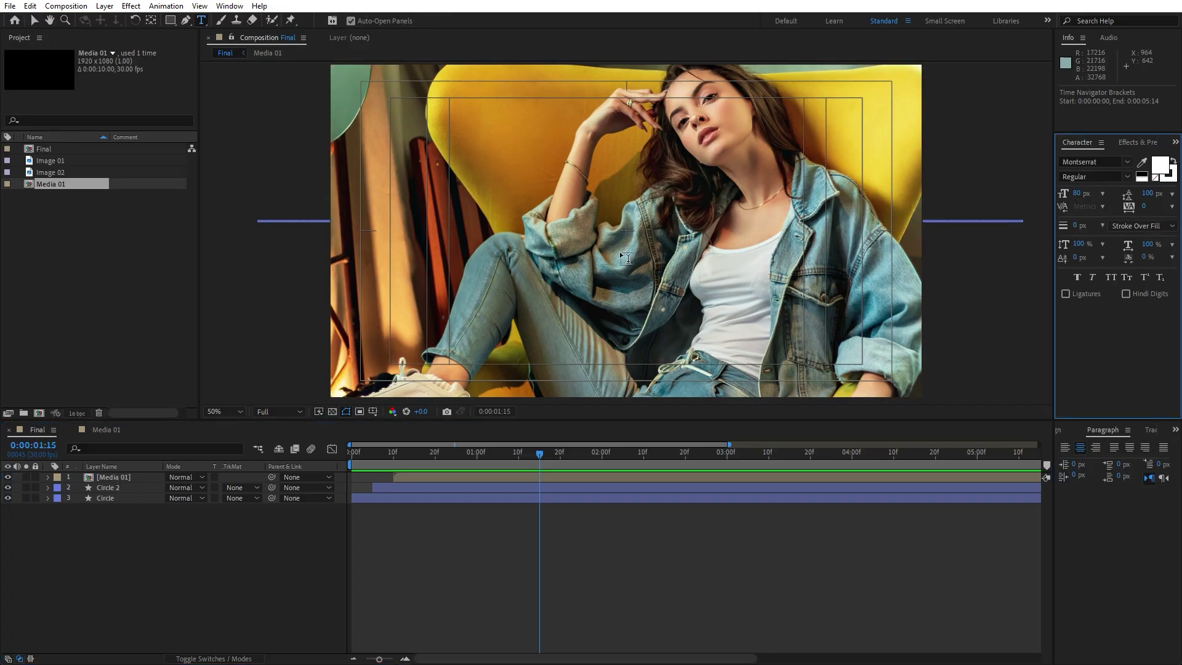
pyautogui.click(554, 229)
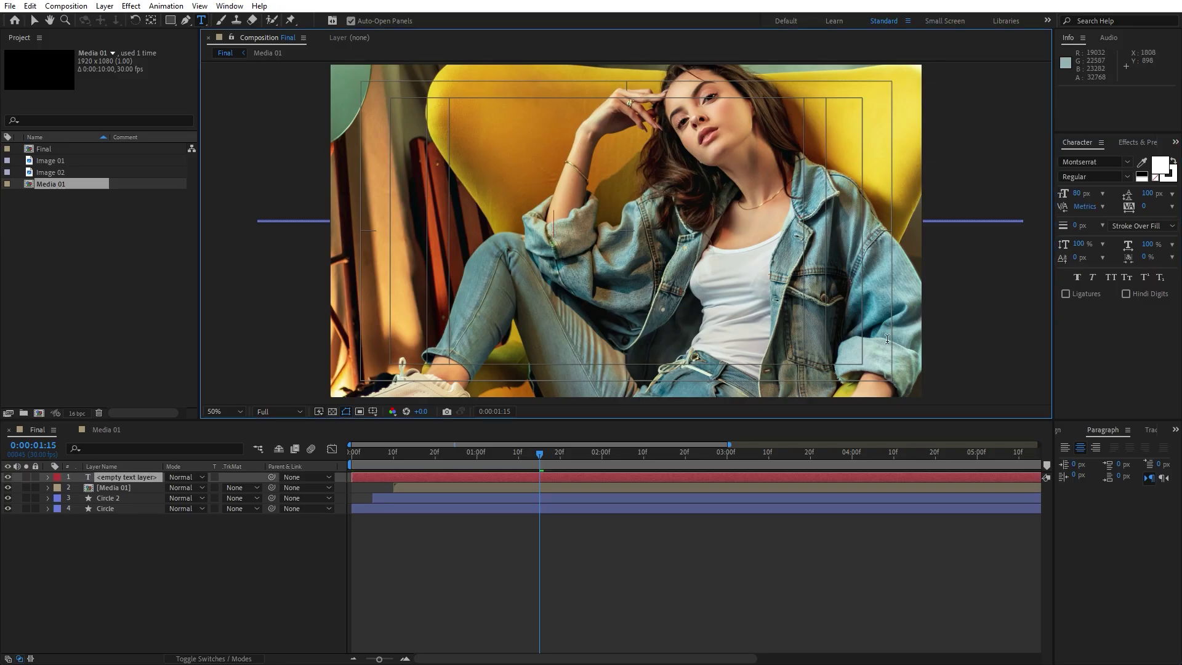
pyautogui.write('Beaut')
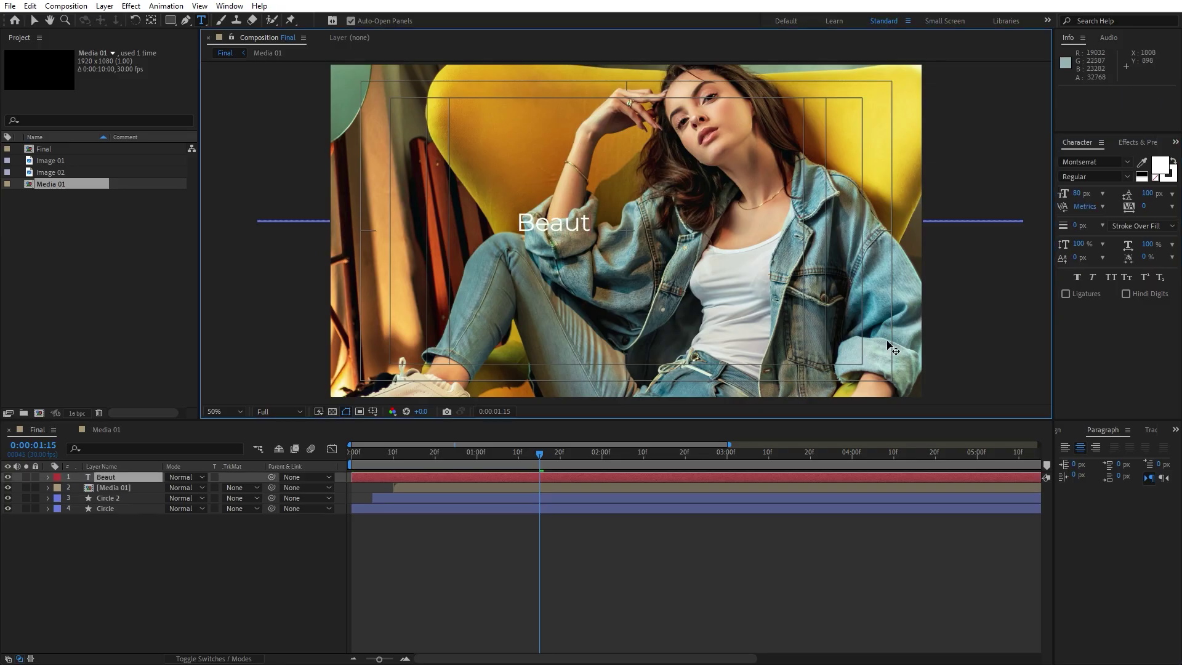
pyautogui.write('iful Slideshow')
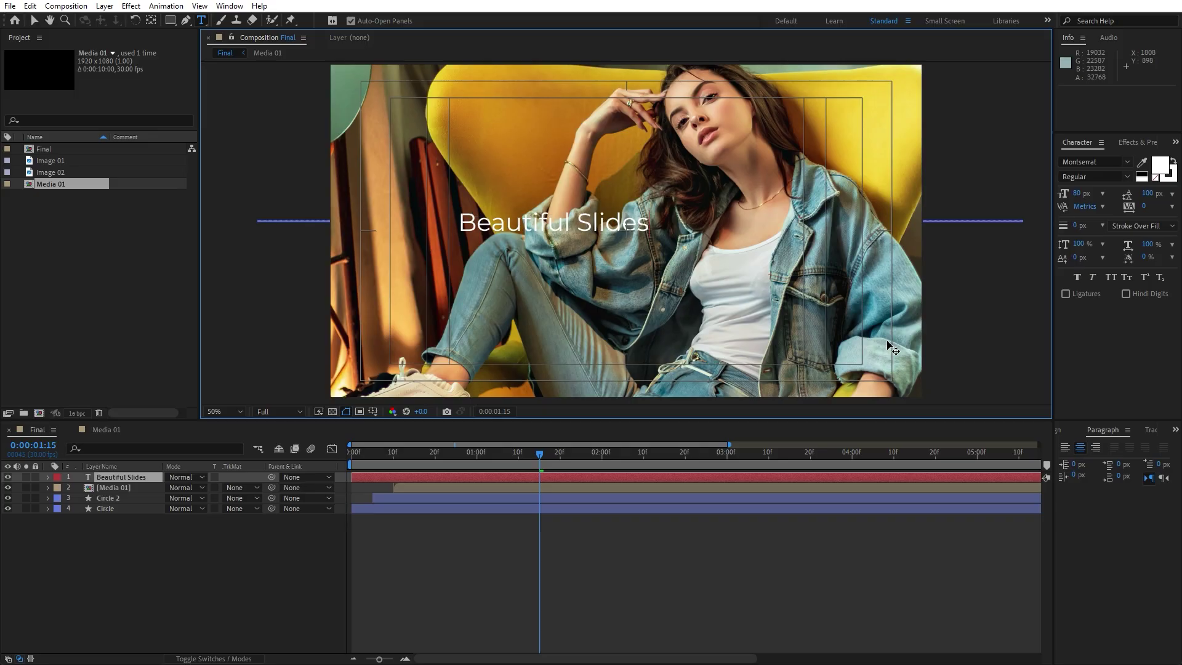
pyautogui.click(172, 556)
# - Centre the title horizontally and vertically in the composition
pyautogui.click(127, 476)
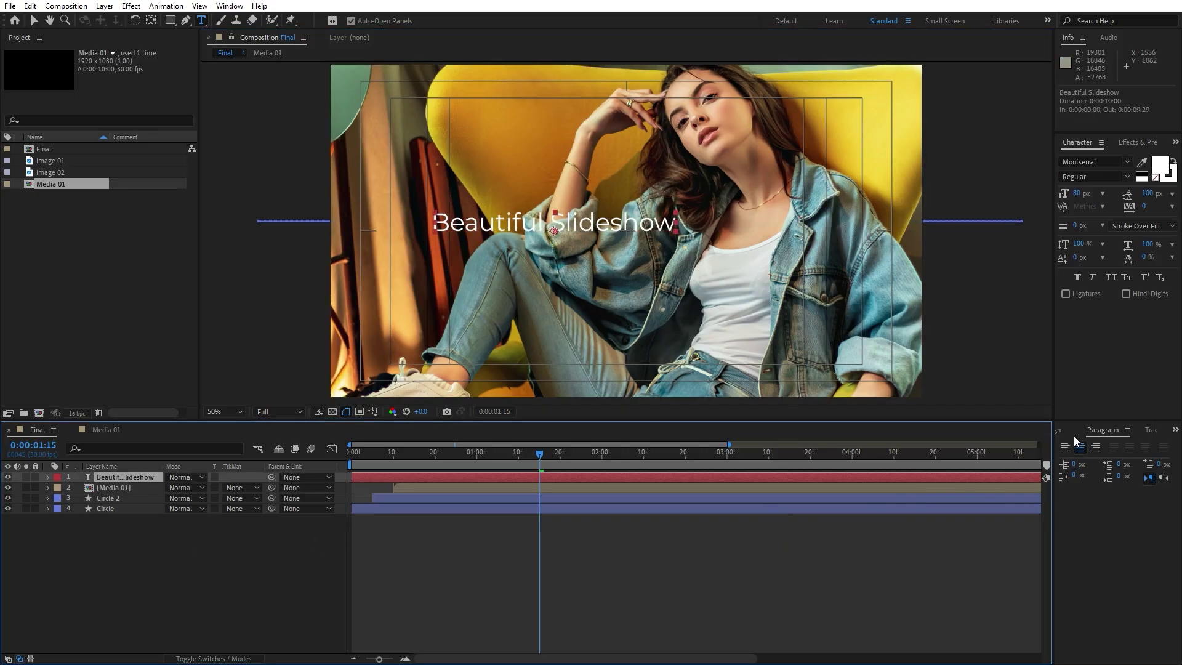
pyautogui.click(1059, 431)
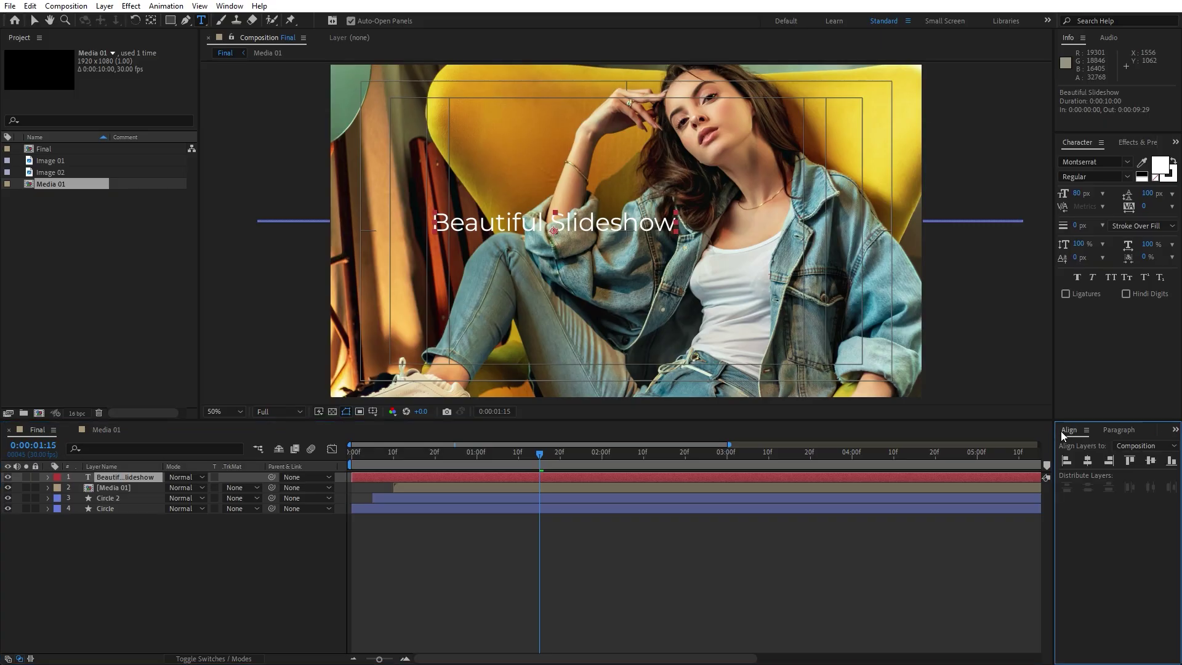
pyautogui.click(1088, 461)
pyautogui.click(1149, 460)
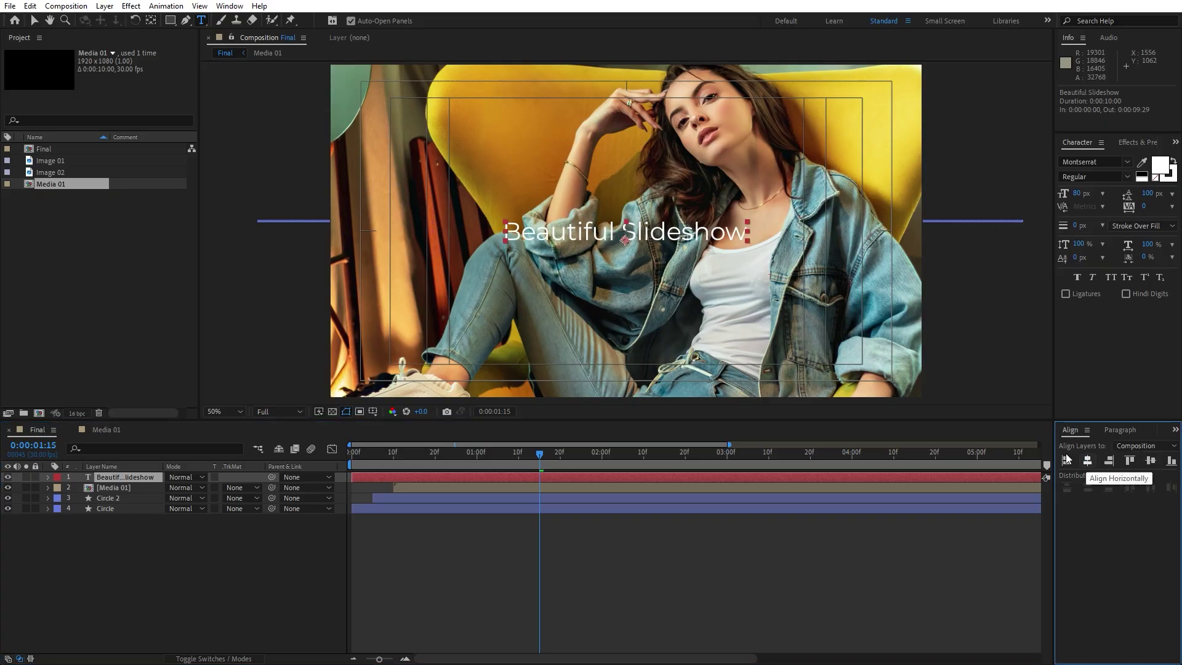
pyautogui.click(229, 7)
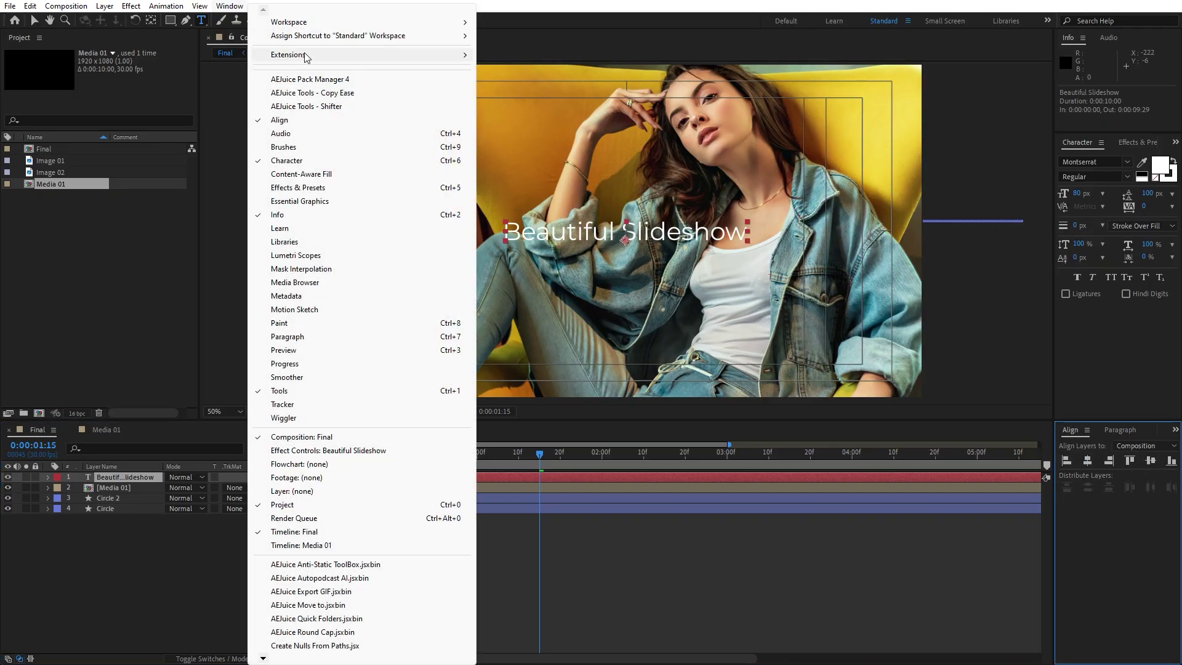
pyautogui.click(153, 551)
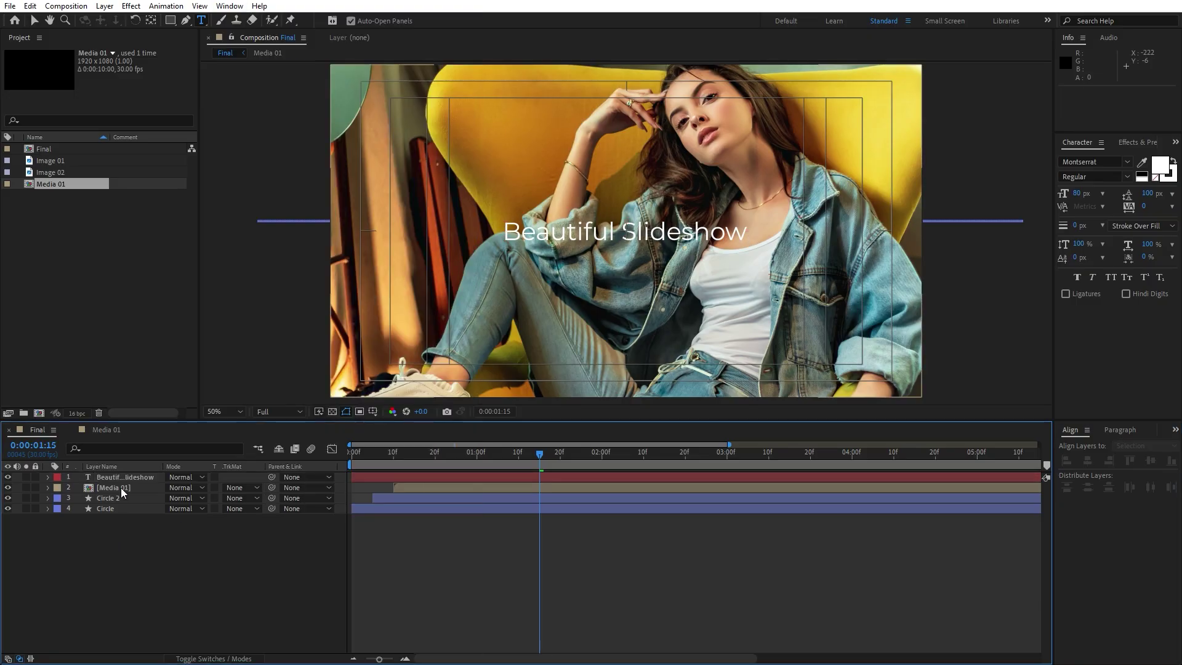
# - Apply Drop Shadow, found by searching 'drop s', to the Beautiful Slideshow title layer
pyautogui.click(1136, 142)
pyautogui.click(1130, 159)
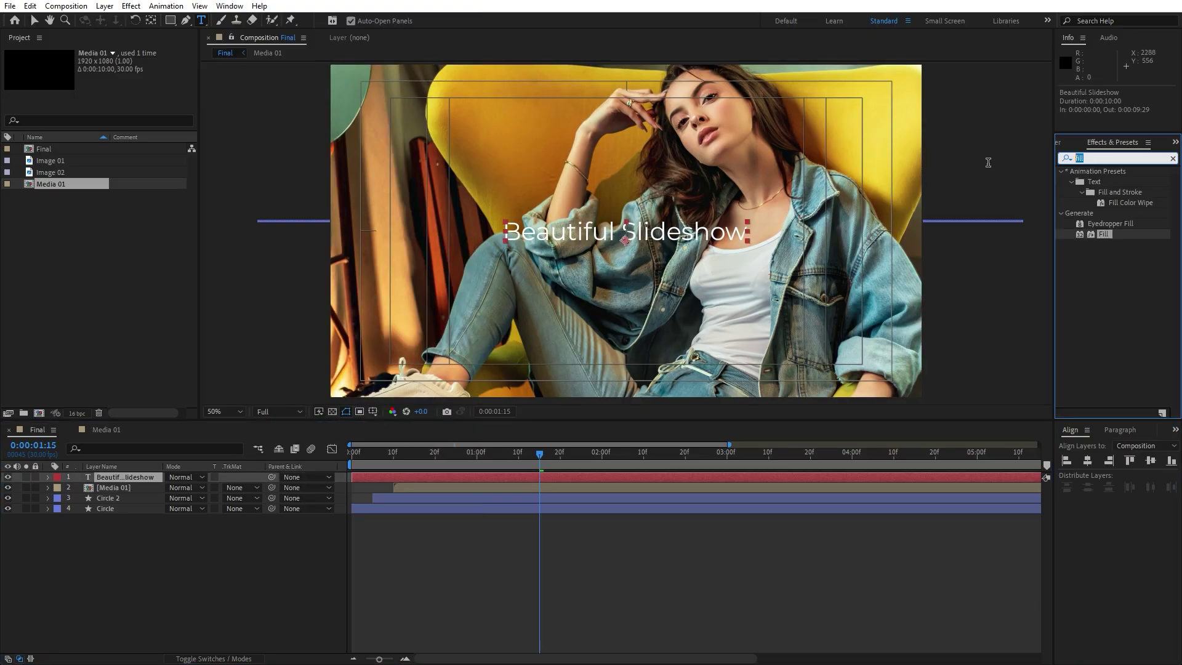
pyautogui.write('drop s')
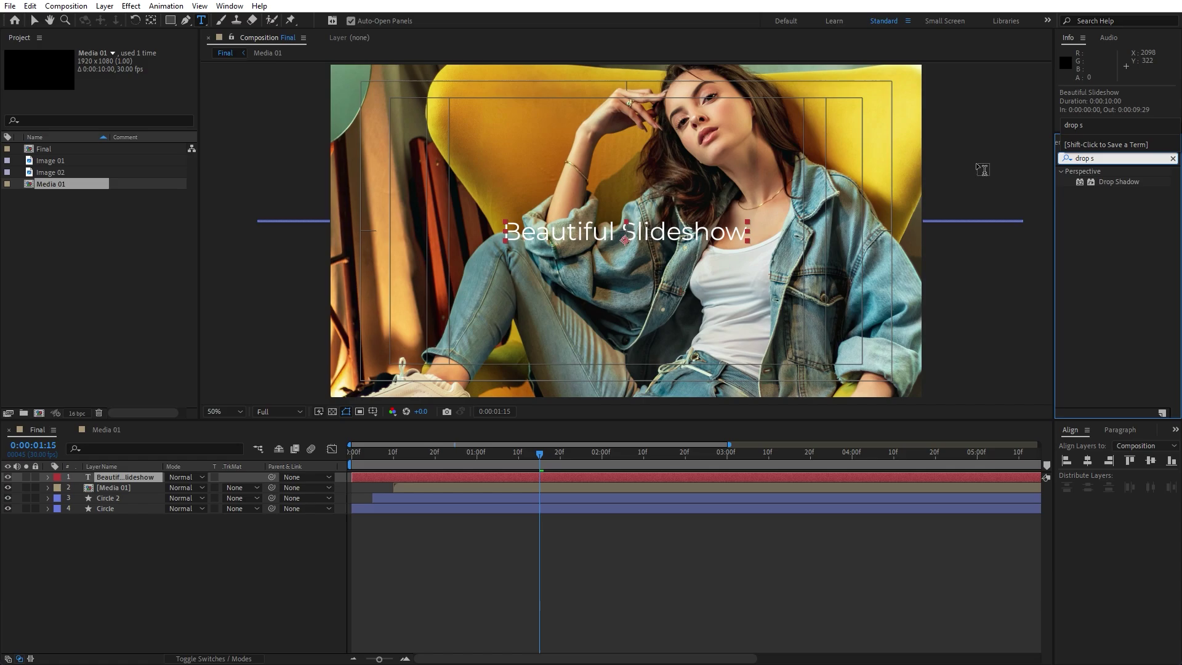
pyautogui.moveTo(1117, 190); pyautogui.dragTo(150, 479)
pyautogui.click(275, 562)
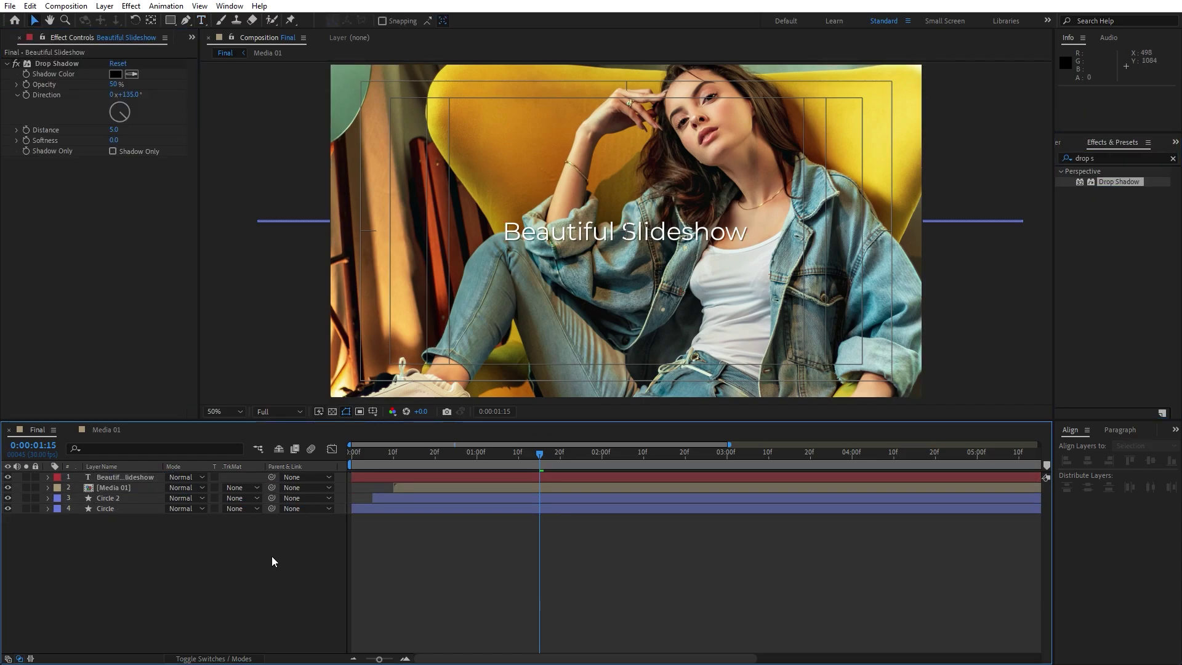
pyautogui.click(131, 482)
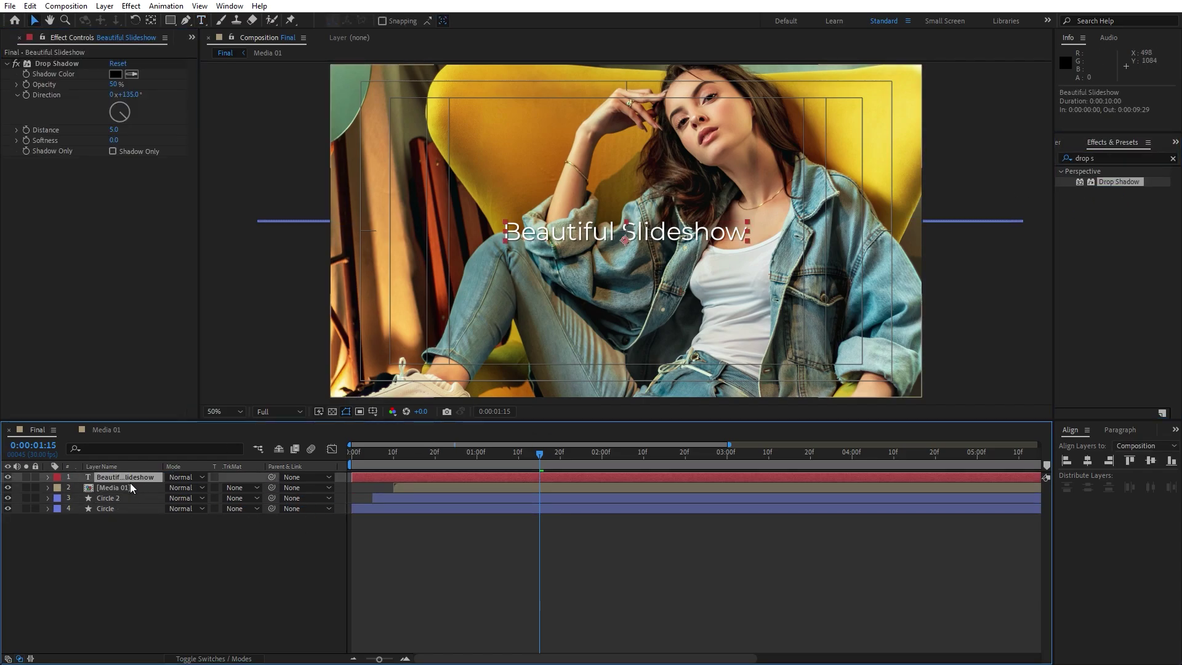
# - Add a Tracking animator to the title with Tracking Amount set to -5
pyautogui.click(48, 478)
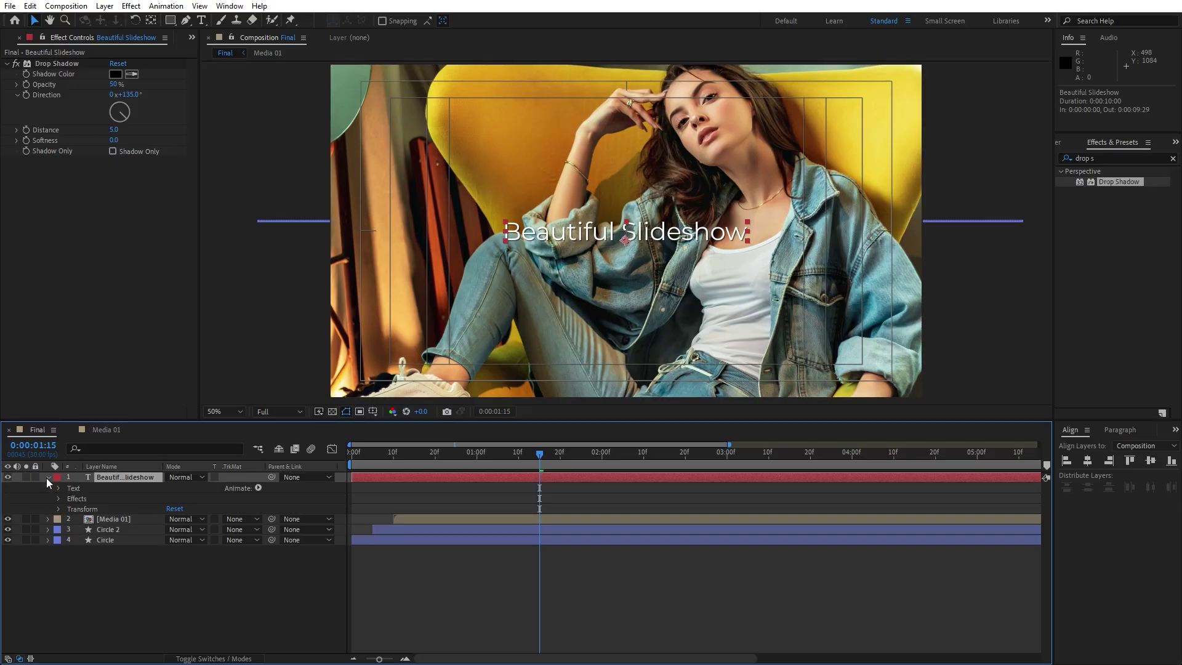
pyautogui.click(259, 487)
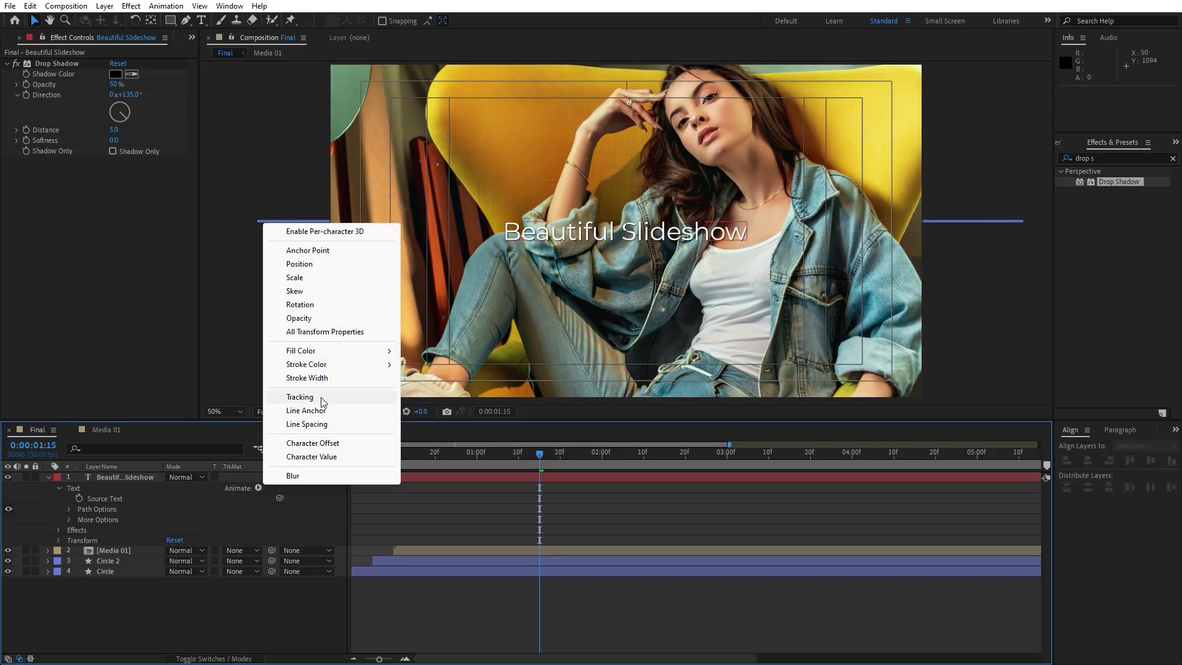
pyautogui.click(300, 397)
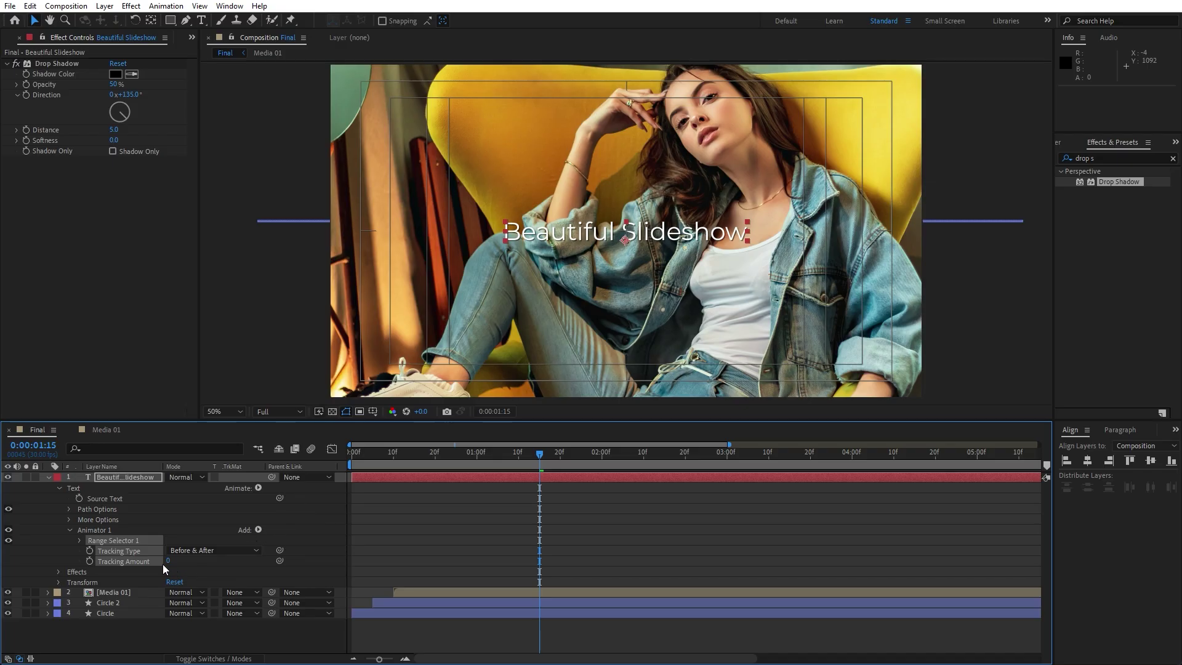
pyautogui.moveTo(166, 562); pyautogui.dragTo(166, 567)
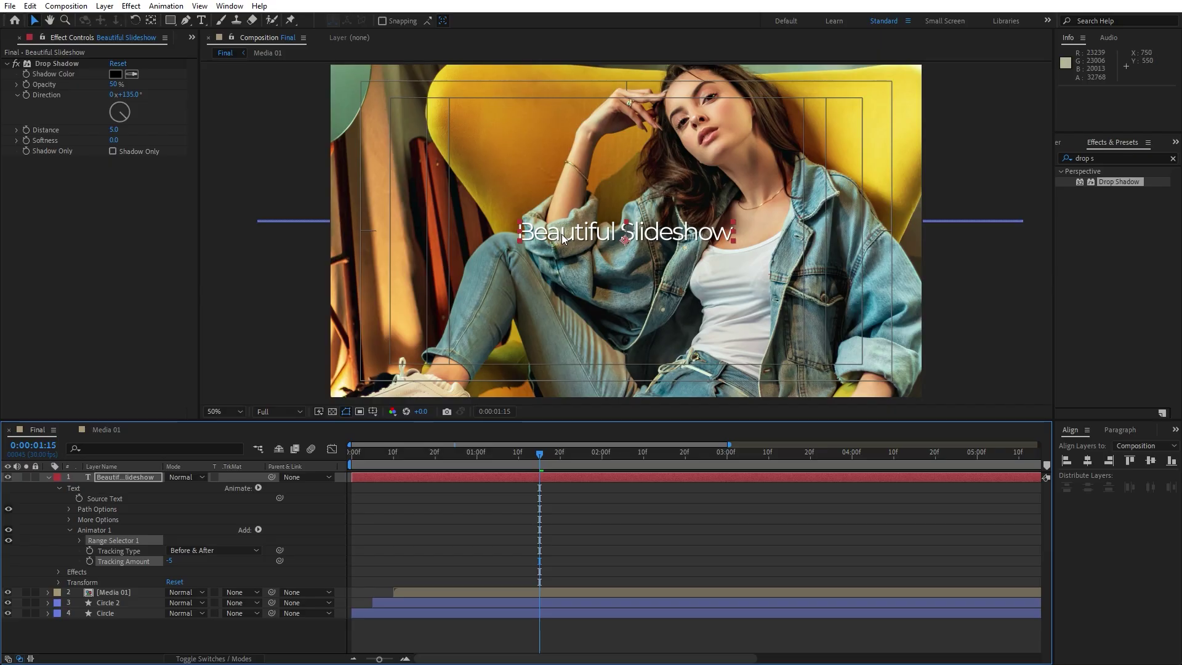
pyautogui.press('F2')
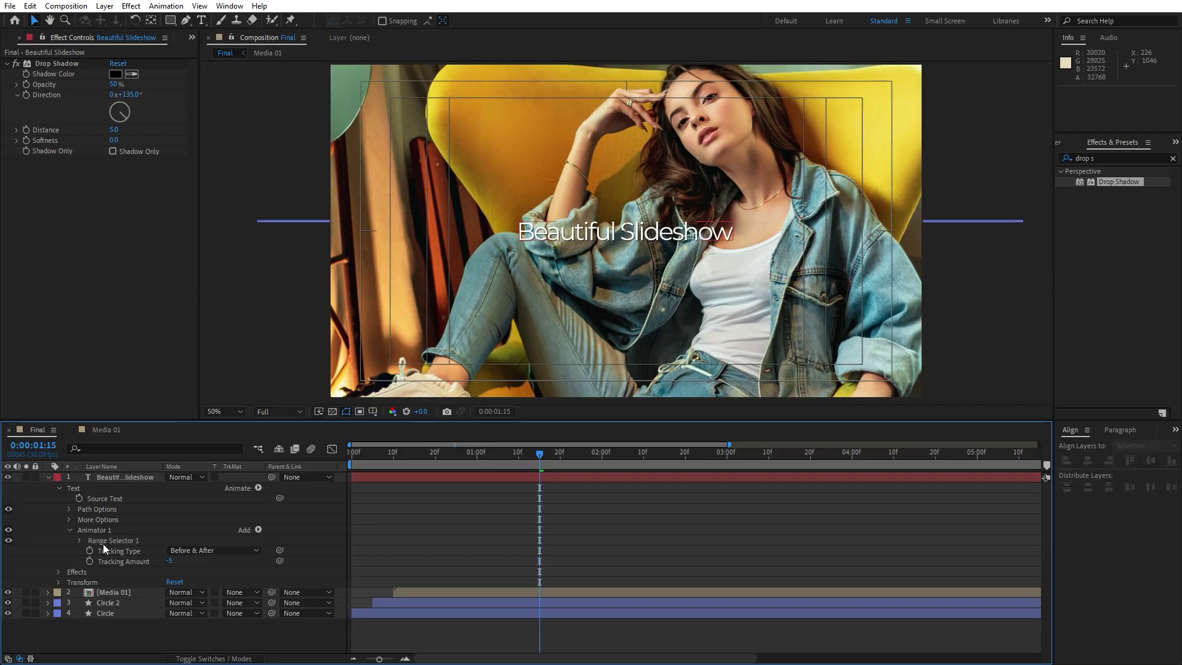
# - Collapse Animator 1 and add a Position animator (Animator 2) to the title
pyautogui.click(69, 531)
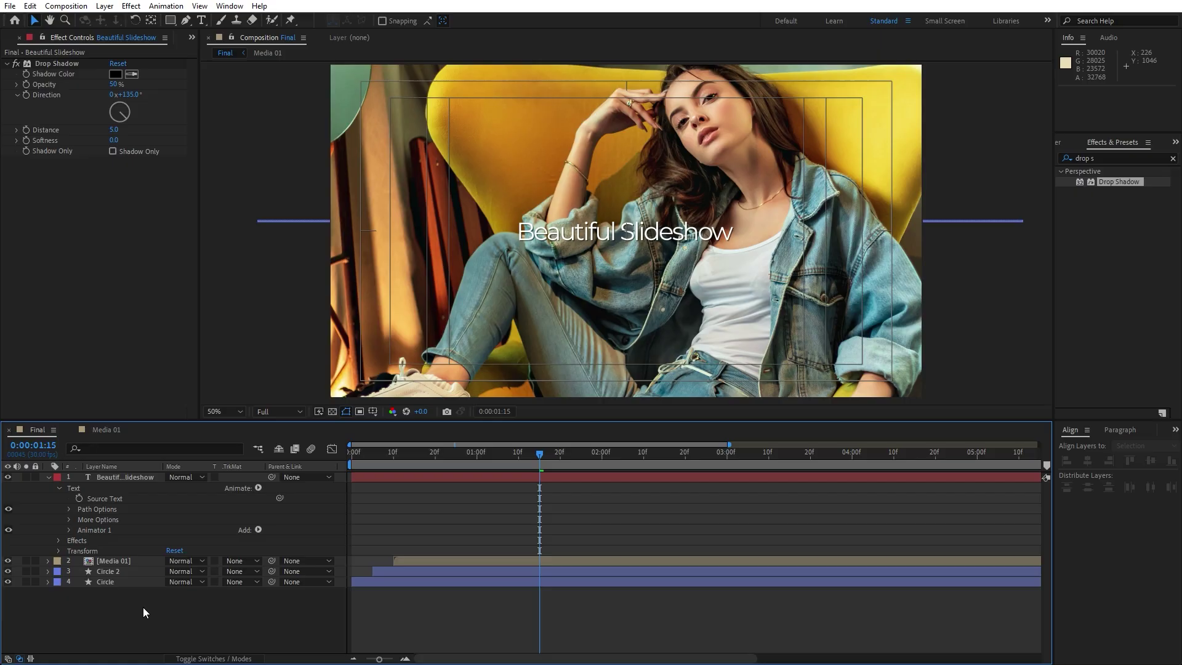
pyautogui.click(259, 488)
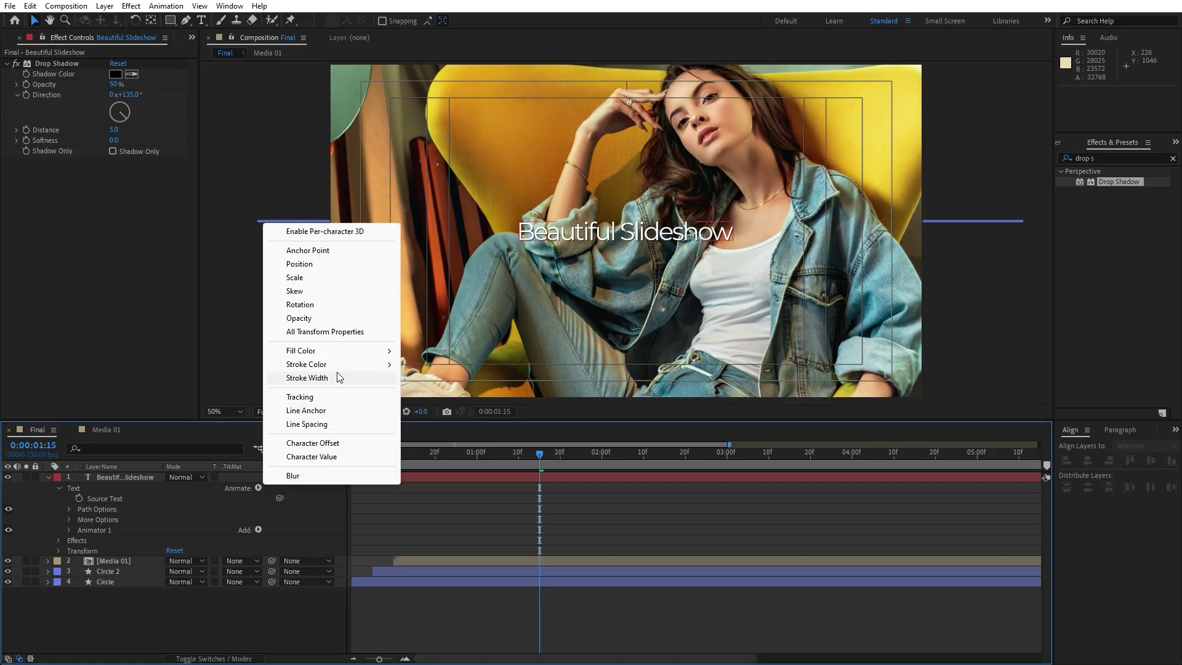
pyautogui.click(311, 264)
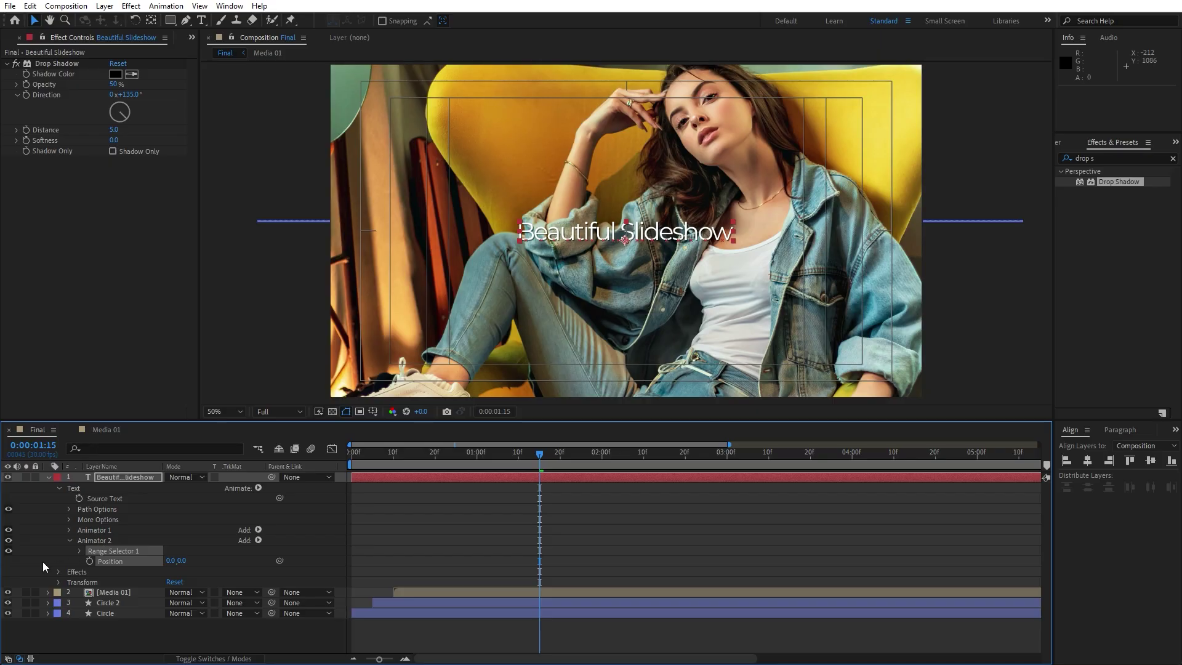
pyautogui.press('F2')
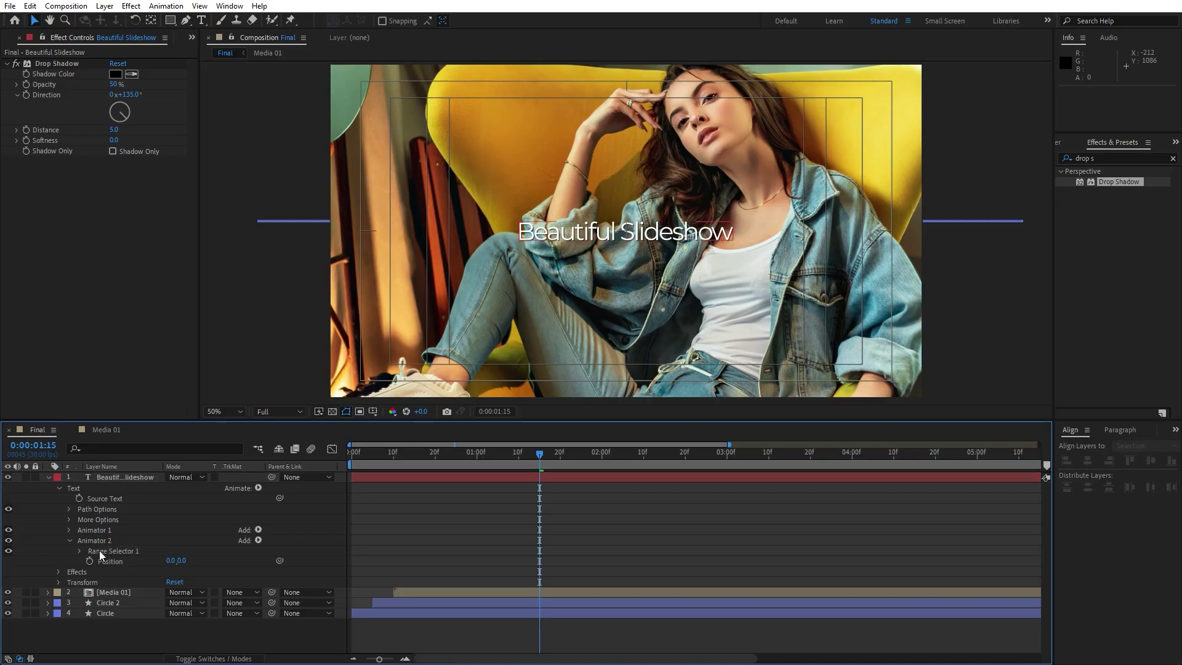
# - Add Opacity to Animator 2 and set its Position offset to 0, 120
pyautogui.click(258, 541)
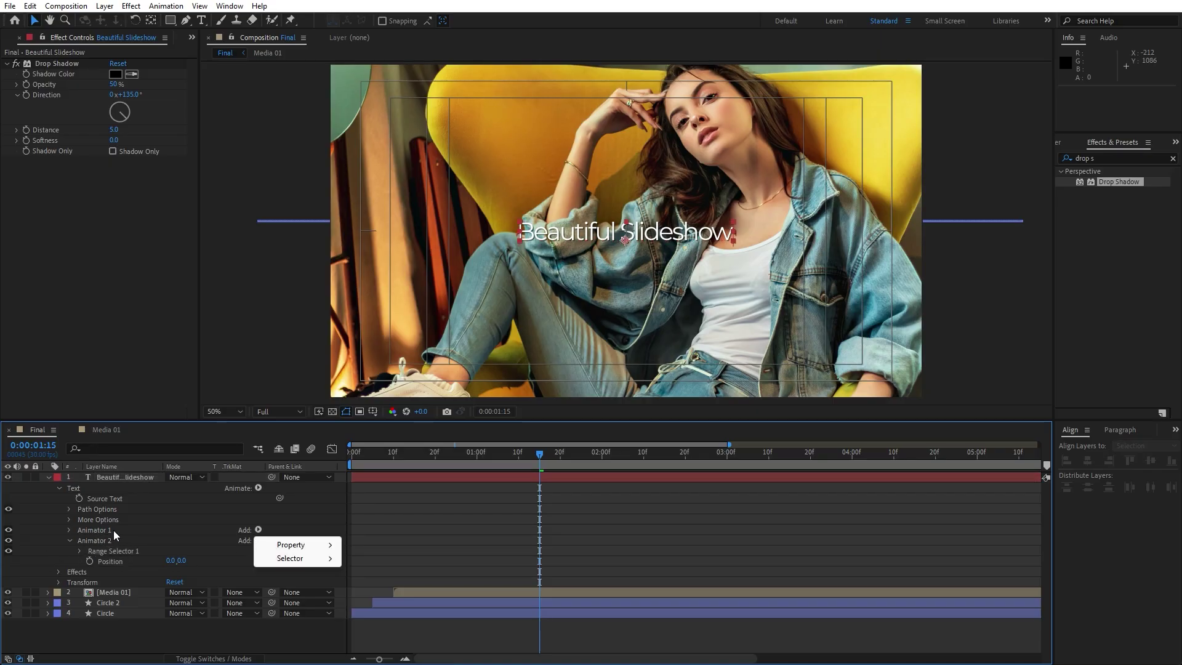
pyautogui.moveTo(277, 547)
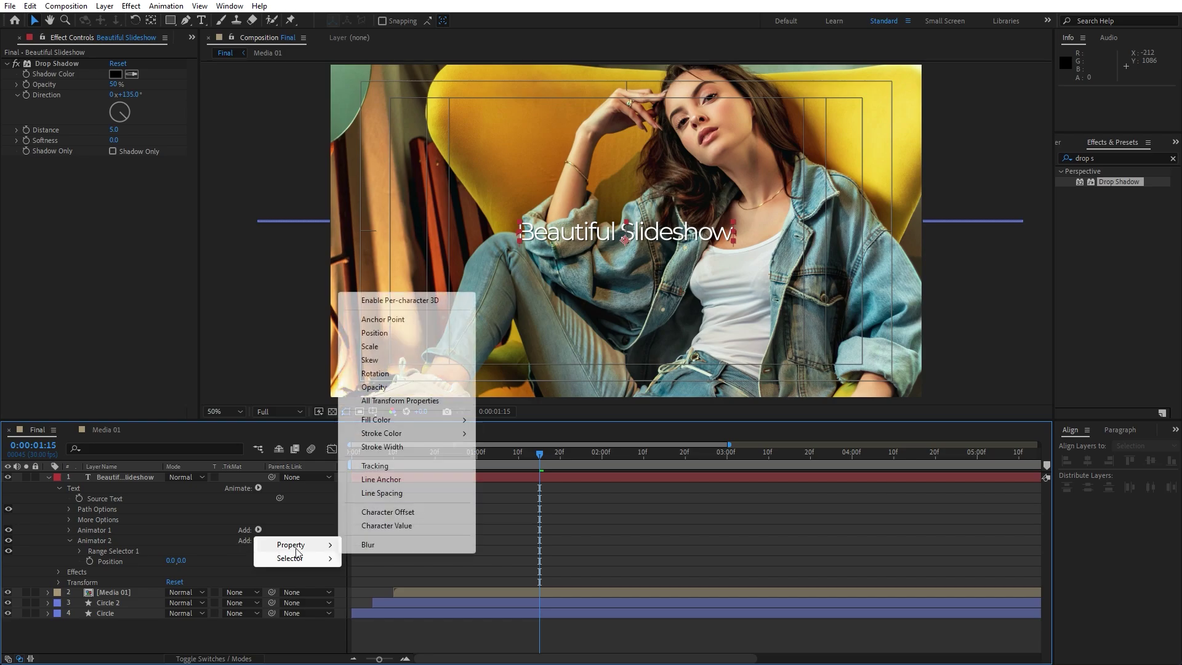
pyautogui.click(388, 388)
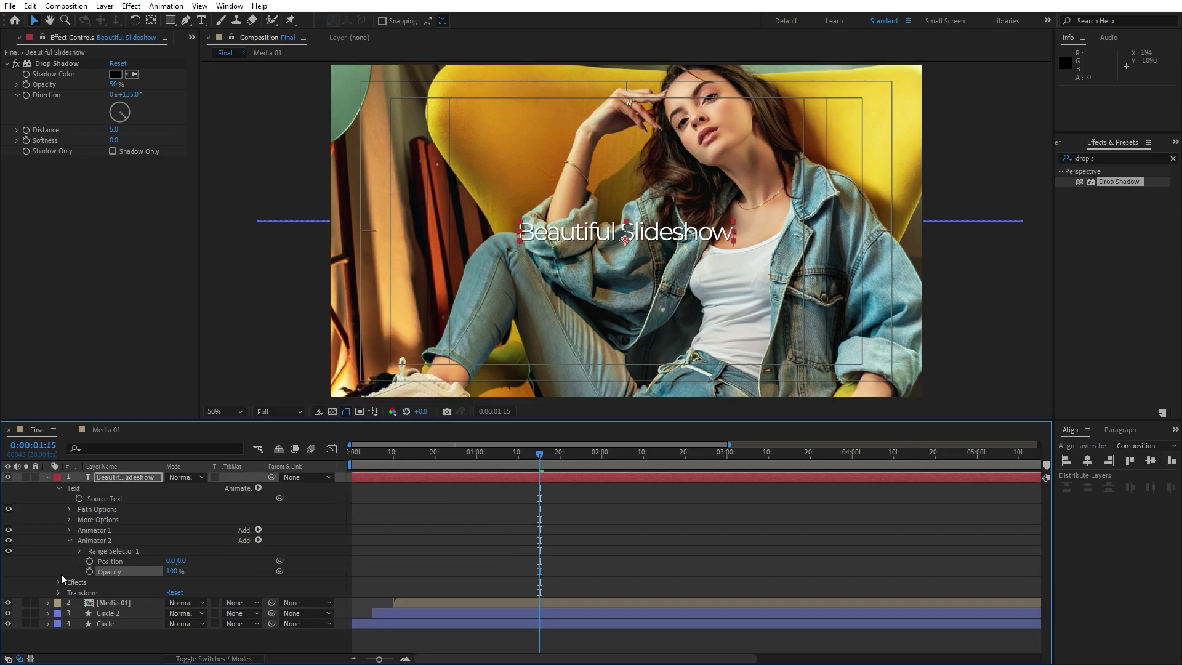
pyautogui.click(182, 560)
pyautogui.click(80, 551)
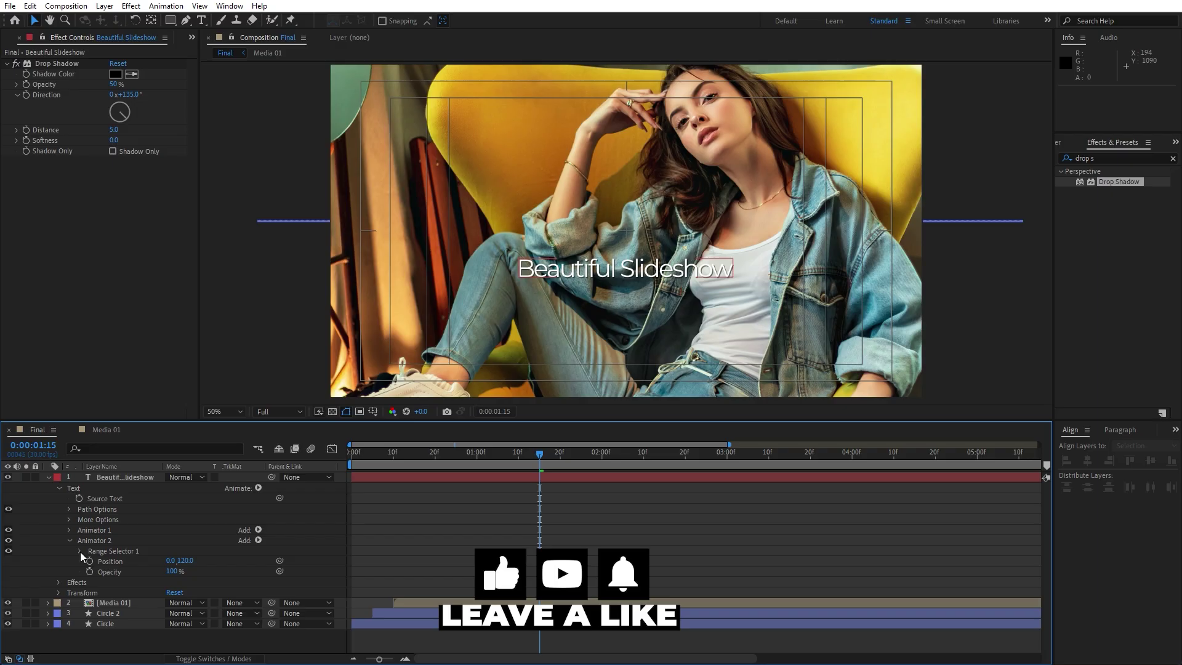
# - Keyframe Animator 2's range selector Offset from -100% at the start to 100% at one second
pyautogui.click(80, 552)
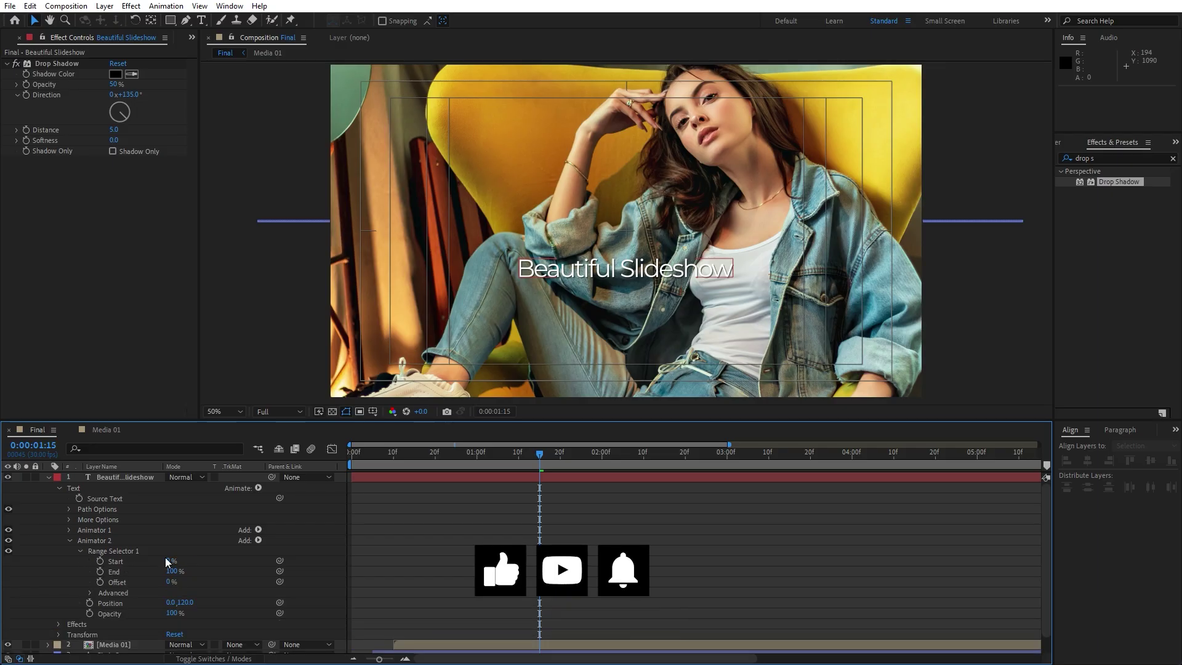
pyautogui.moveTo(420, 460); pyautogui.dragTo(341, 463)
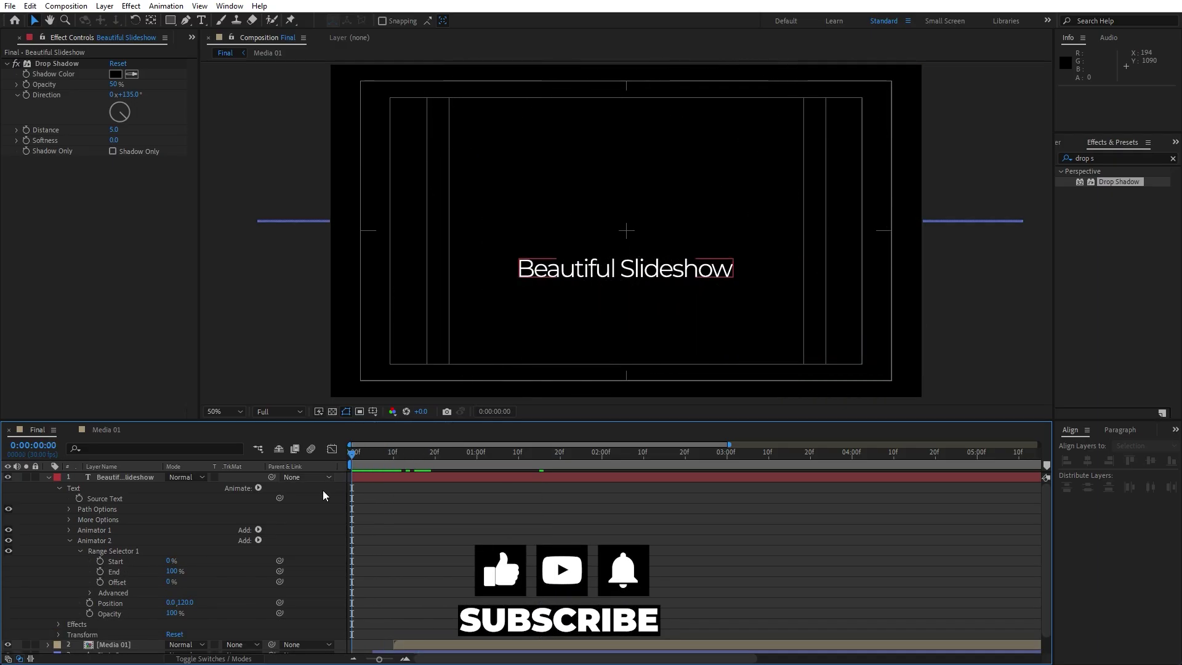
pyautogui.click(99, 582)
pyautogui.moveTo(170, 581); pyautogui.dragTo(82, 584)
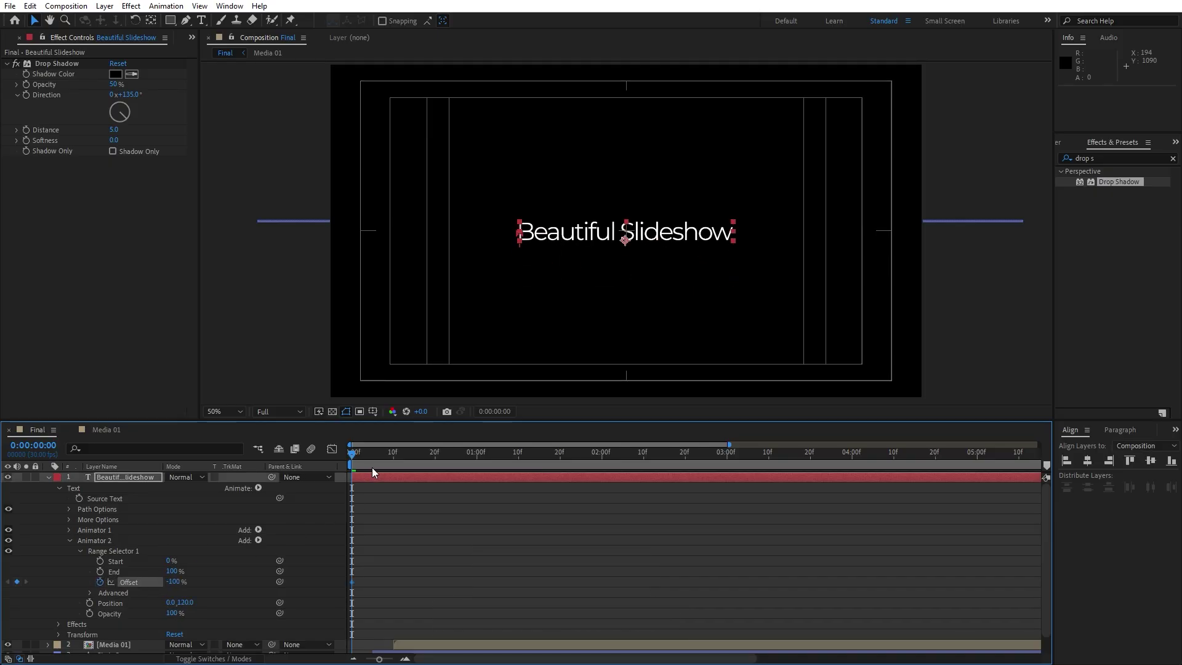
pyautogui.moveTo(371, 468); pyautogui.dragTo(475, 461)
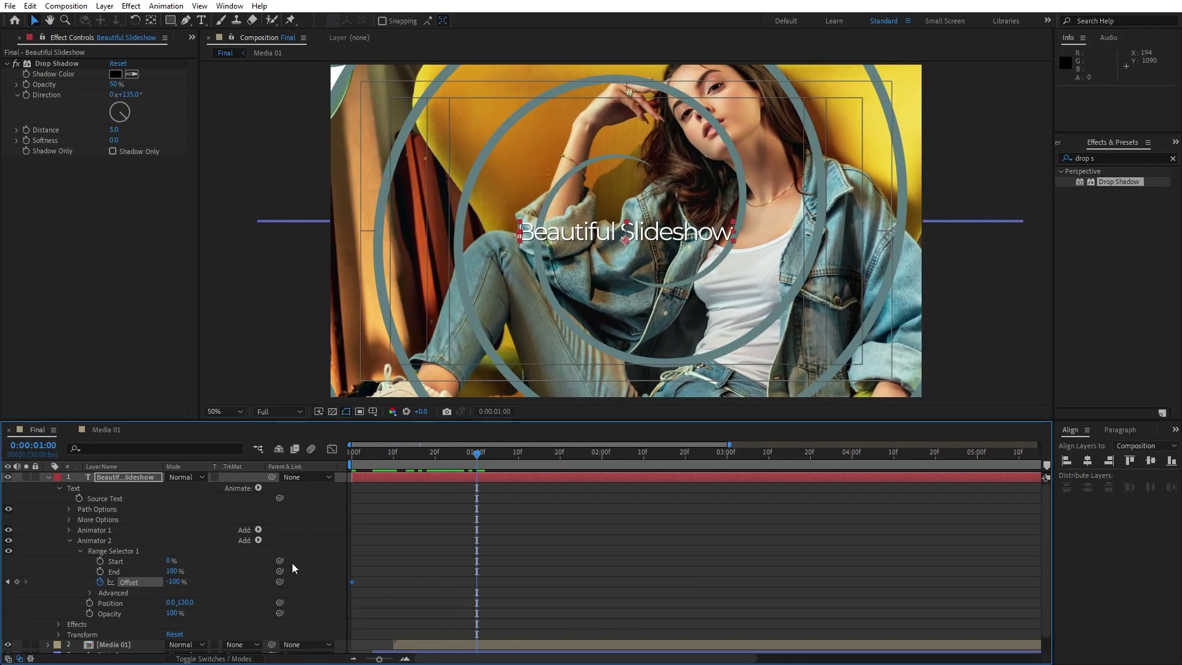
pyautogui.moveTo(171, 582); pyautogui.dragTo(318, 579)
# - Set the range selector shape to Ramp Up and turn Randomize Order on
pyautogui.click(90, 593)
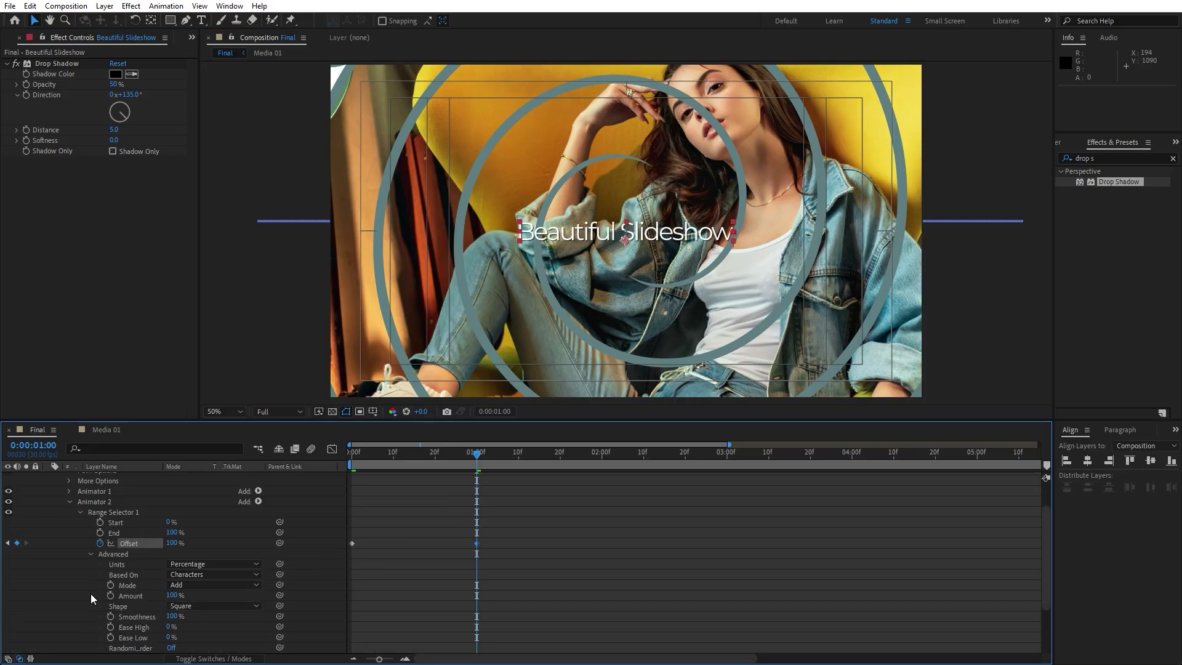
pyautogui.click(189, 607)
pyautogui.click(219, 539)
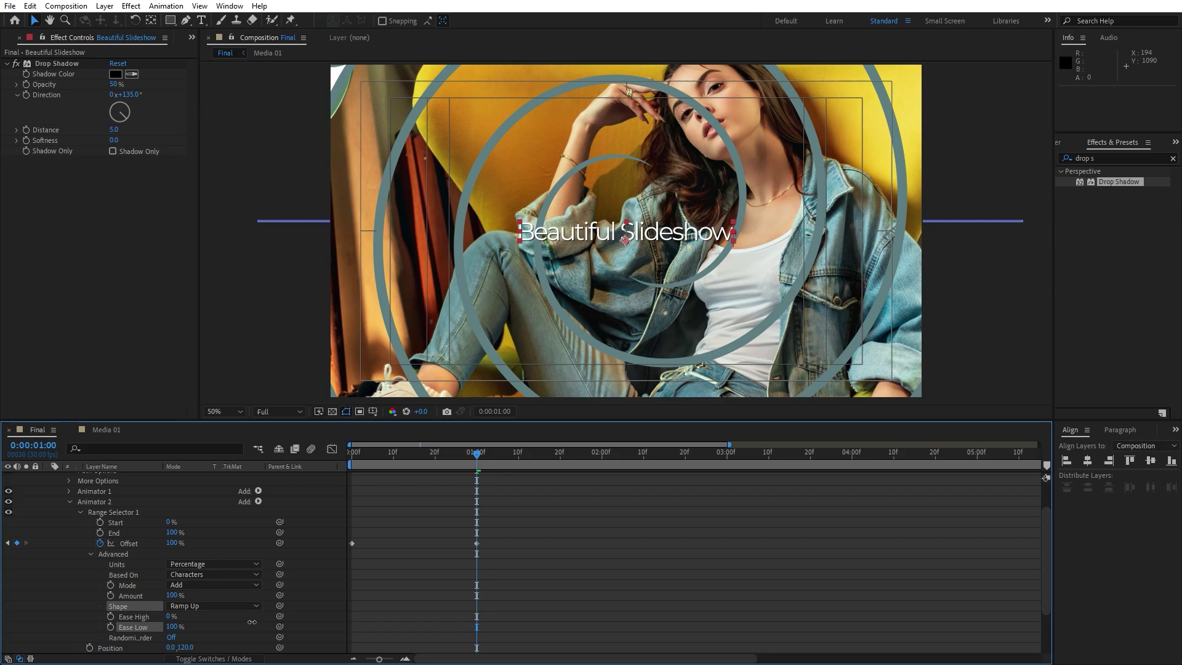
pyautogui.click(171, 638)
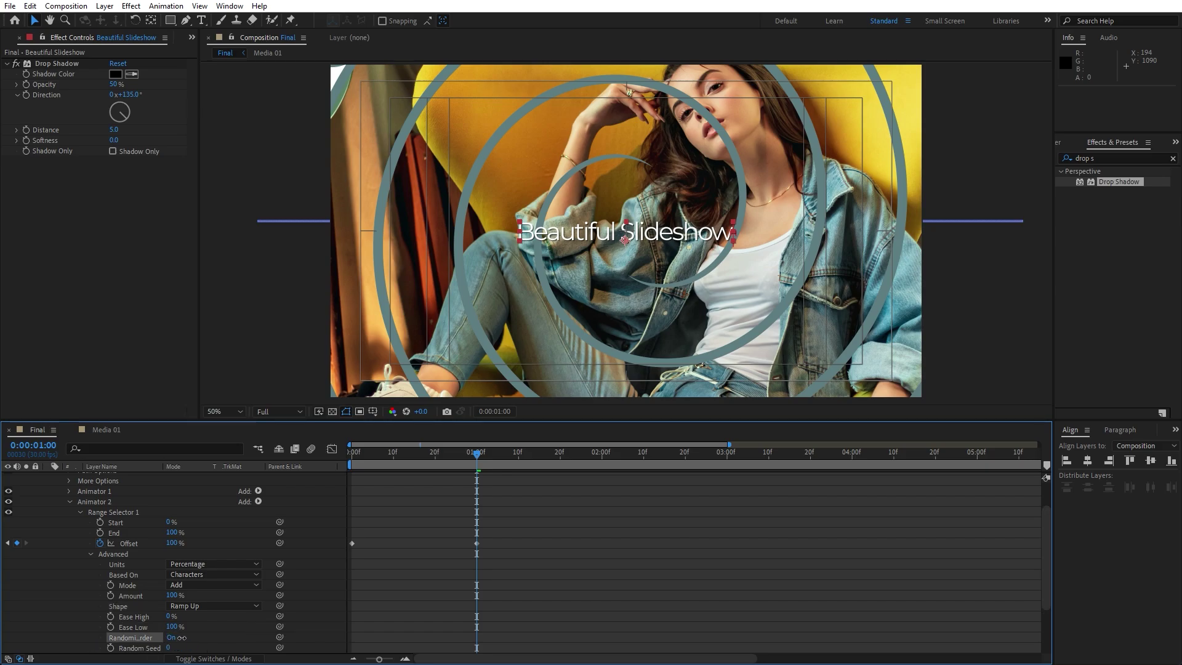
# - Set Animator 2's Opacity to 0% so the title characters fade in
pyautogui.click(392, 457)
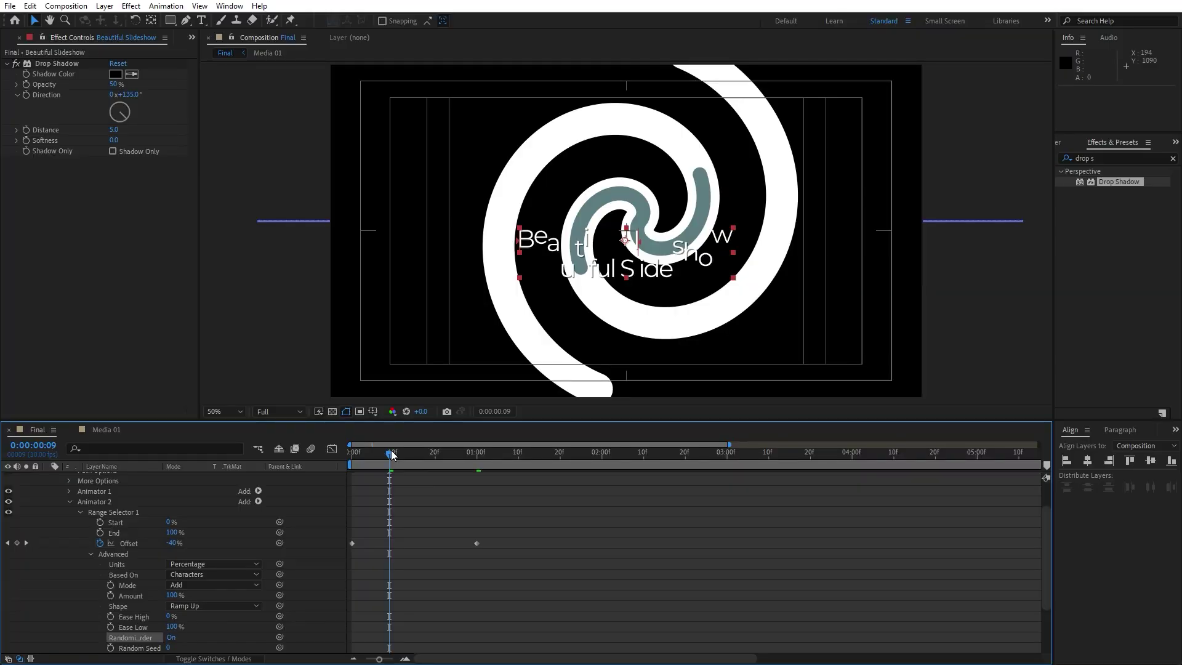
pyautogui.press('space')
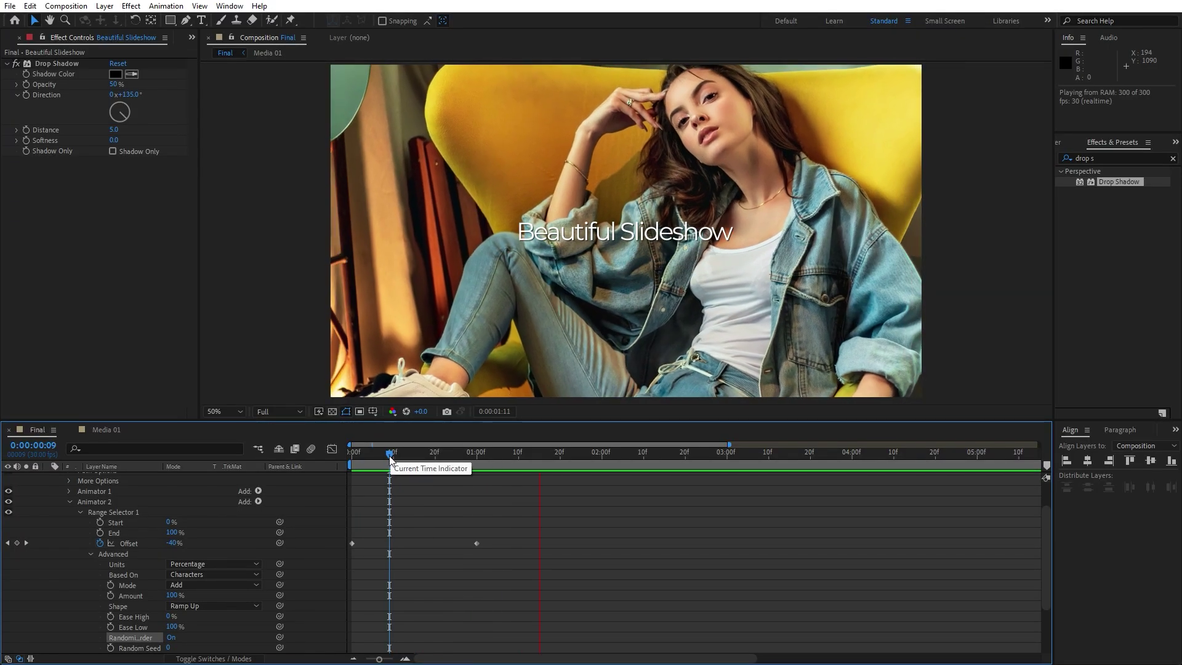
pyautogui.press('space')
pyautogui.press('space')
pyautogui.press('space')
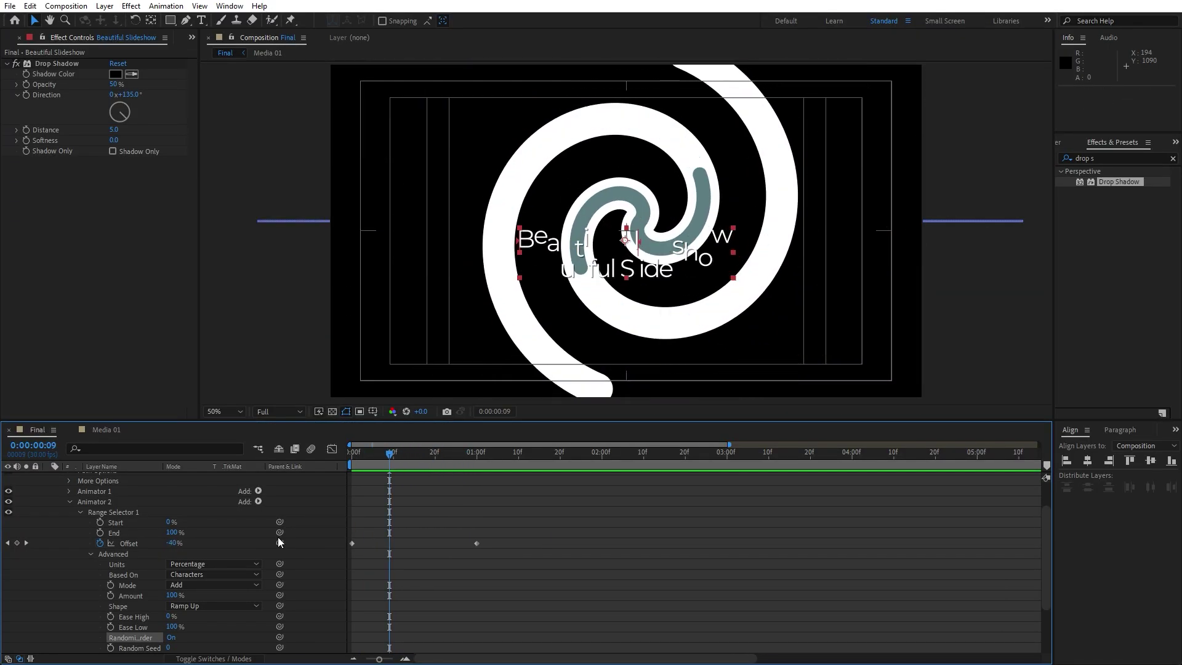
pyautogui.scroll(-1, 278, 537)
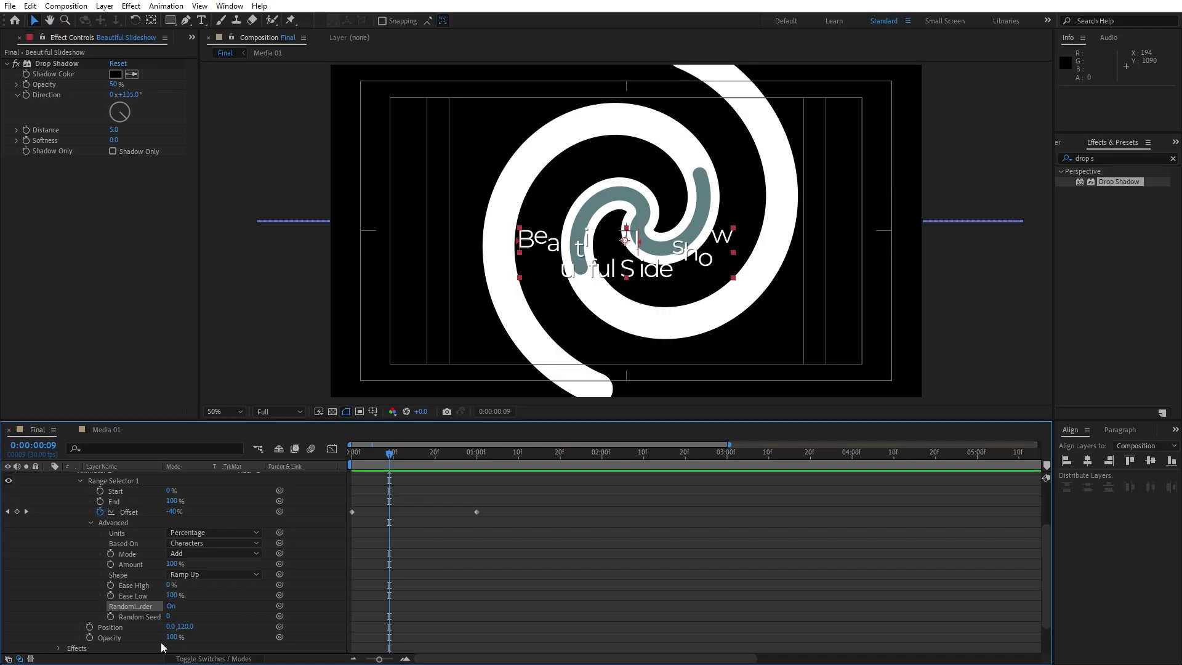
pyautogui.moveTo(172, 637); pyautogui.dragTo(154, 638)
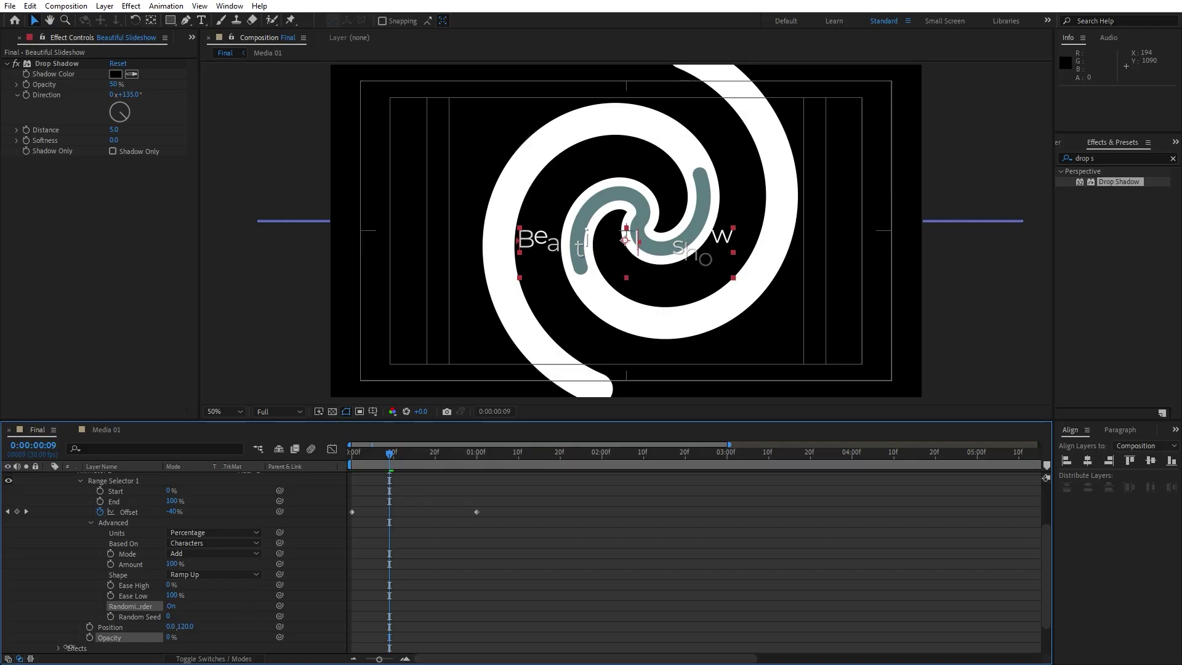
pyautogui.scroll(3, 53, 519)
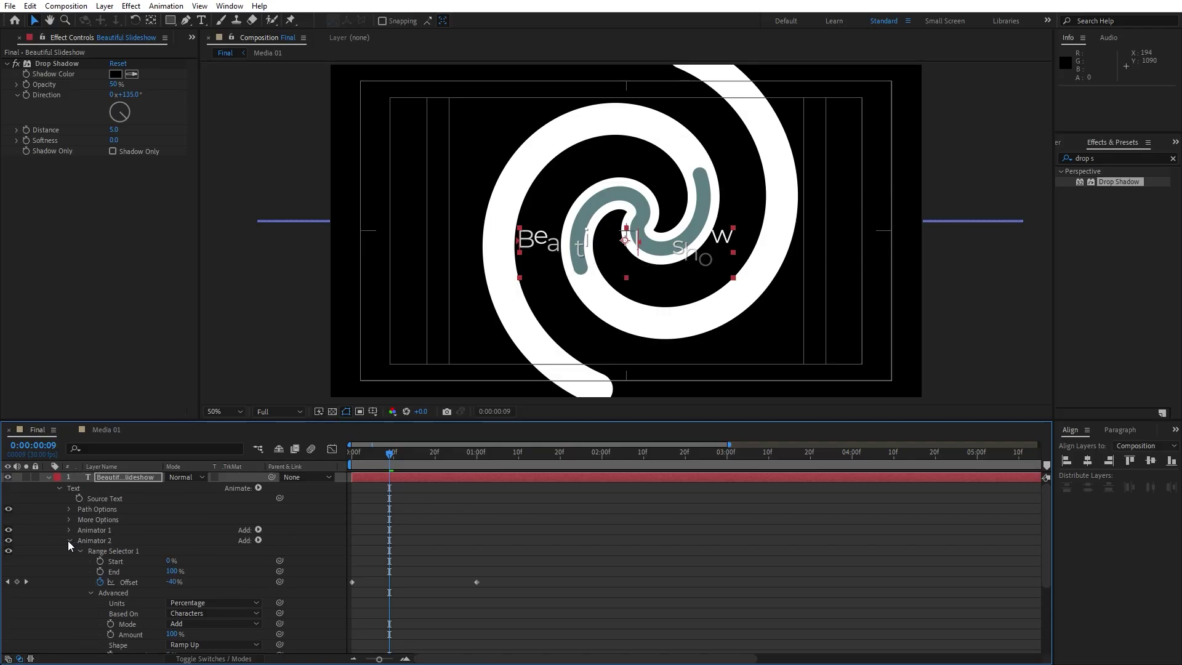
pyautogui.click(69, 541)
# - Delay the title layer to start around frame 20, previewing the timing against the spiral
pyautogui.click(127, 479)
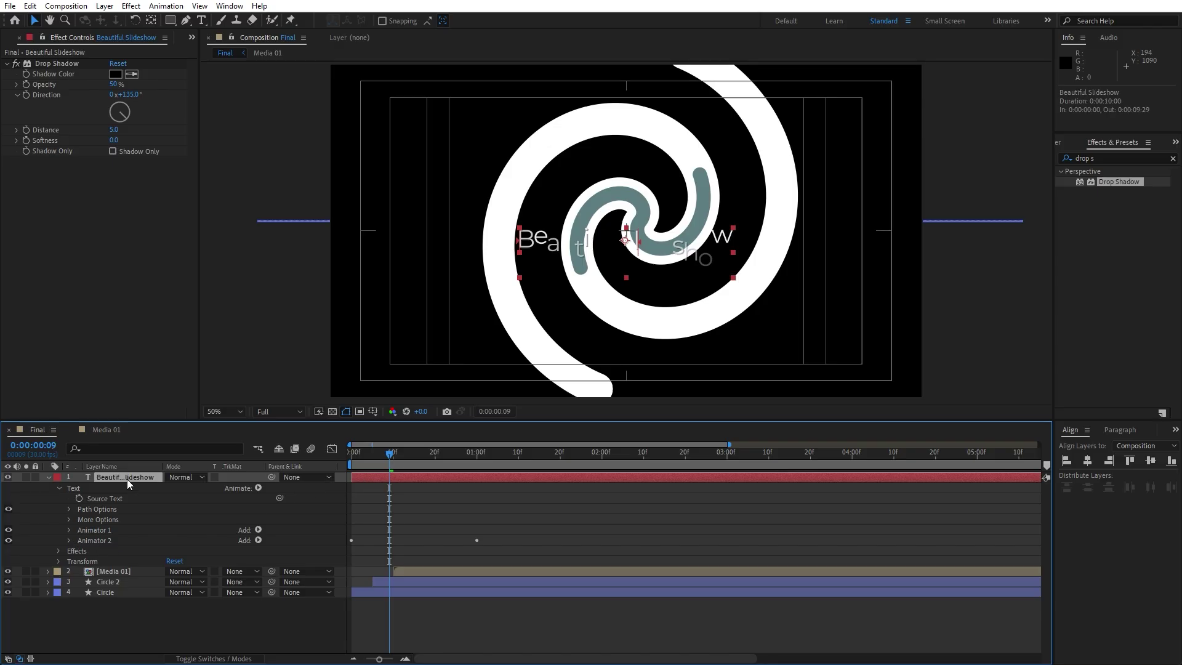
pyautogui.moveTo(370, 485); pyautogui.dragTo(413, 477)
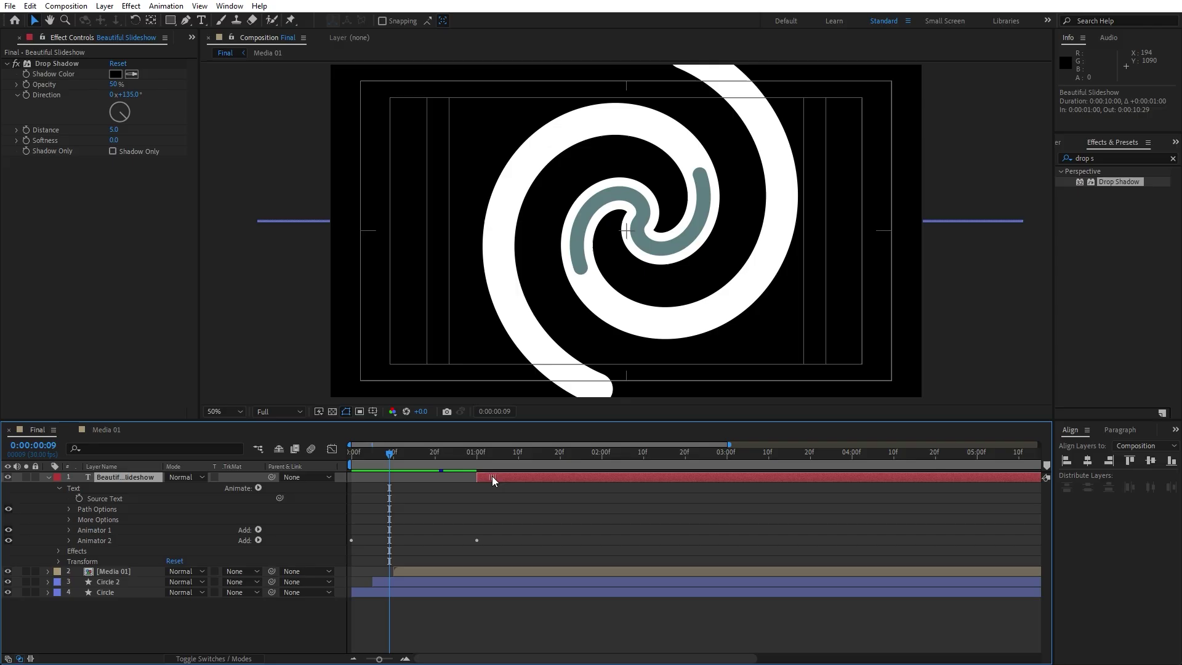
pyautogui.press('space')
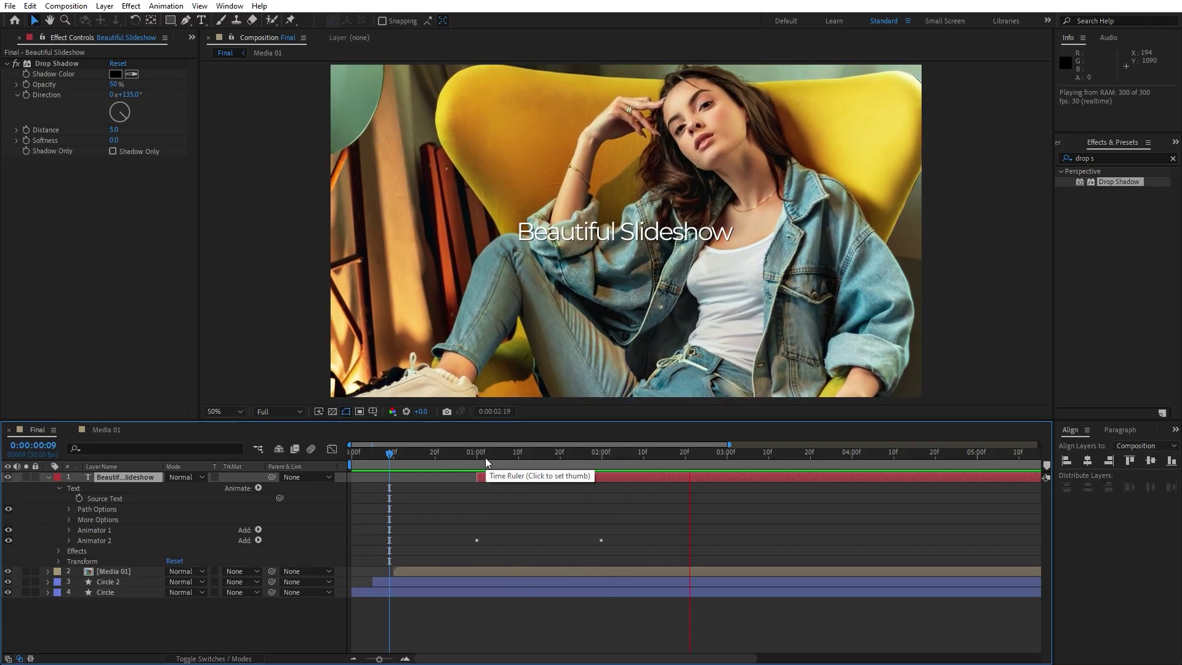
pyautogui.click(423, 471)
pyautogui.press('space')
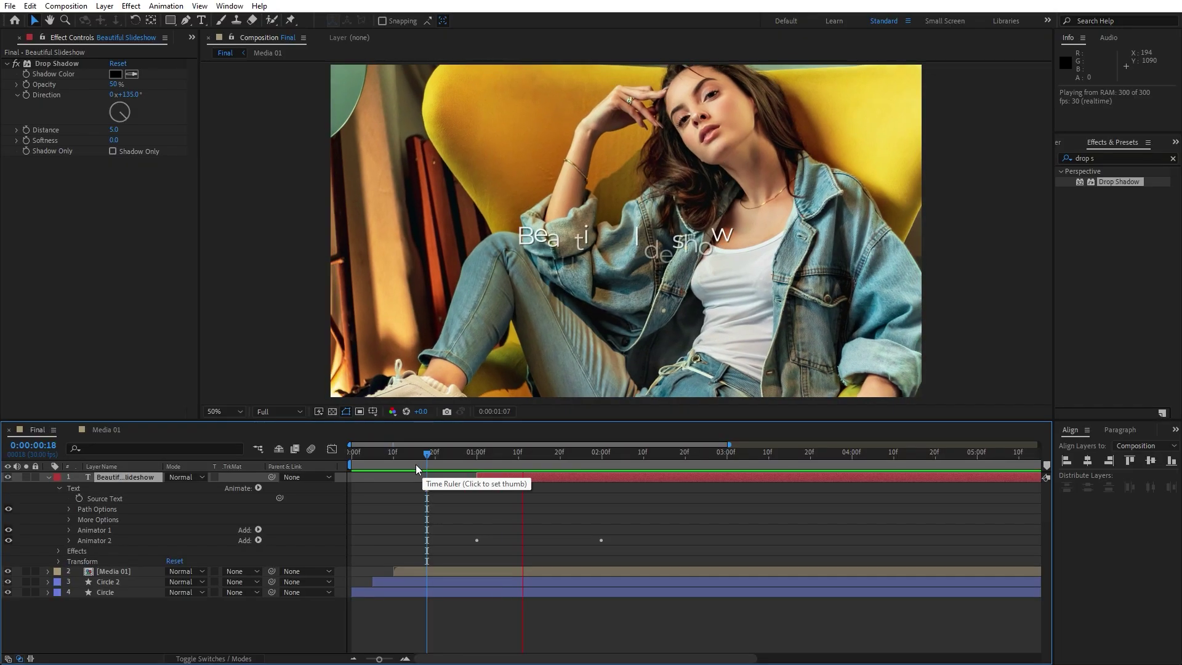
pyautogui.click(444, 457)
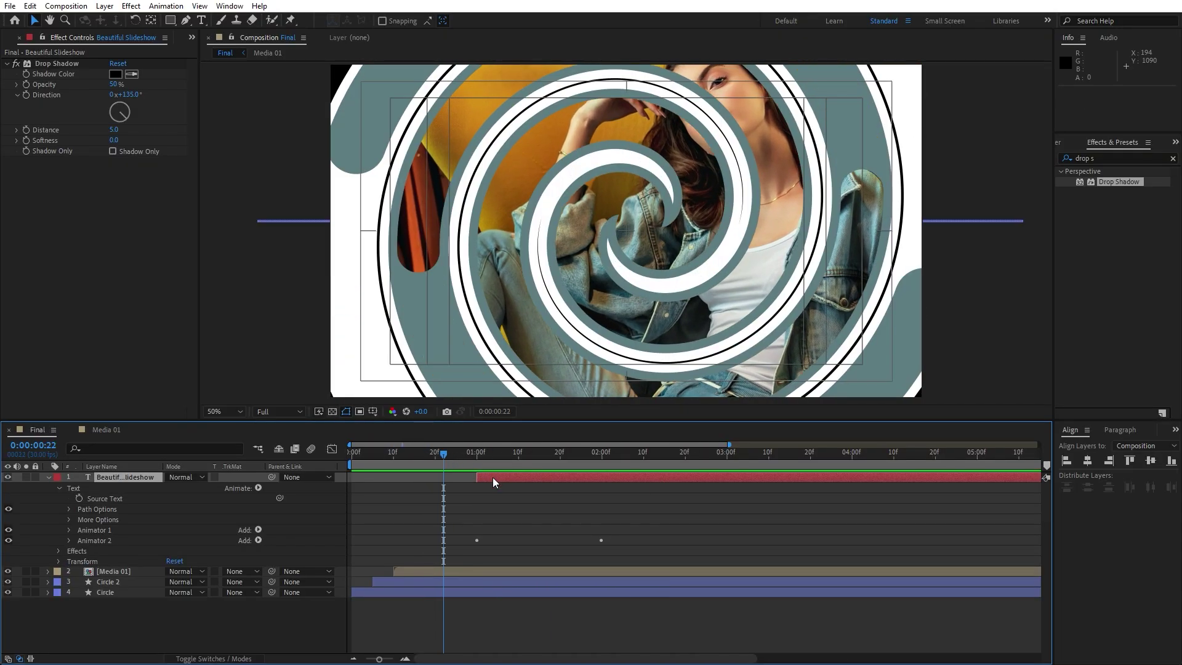
pyautogui.moveTo(493, 478); pyautogui.dragTo(468, 482)
pyautogui.press('space')
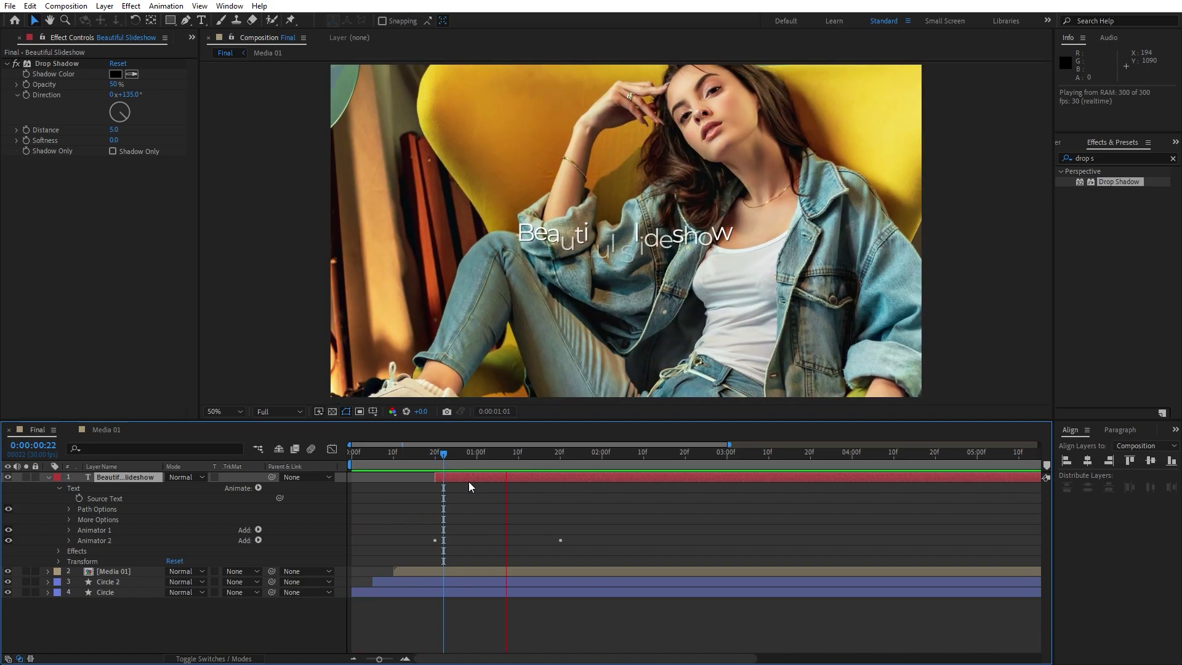
pyautogui.click(439, 461)
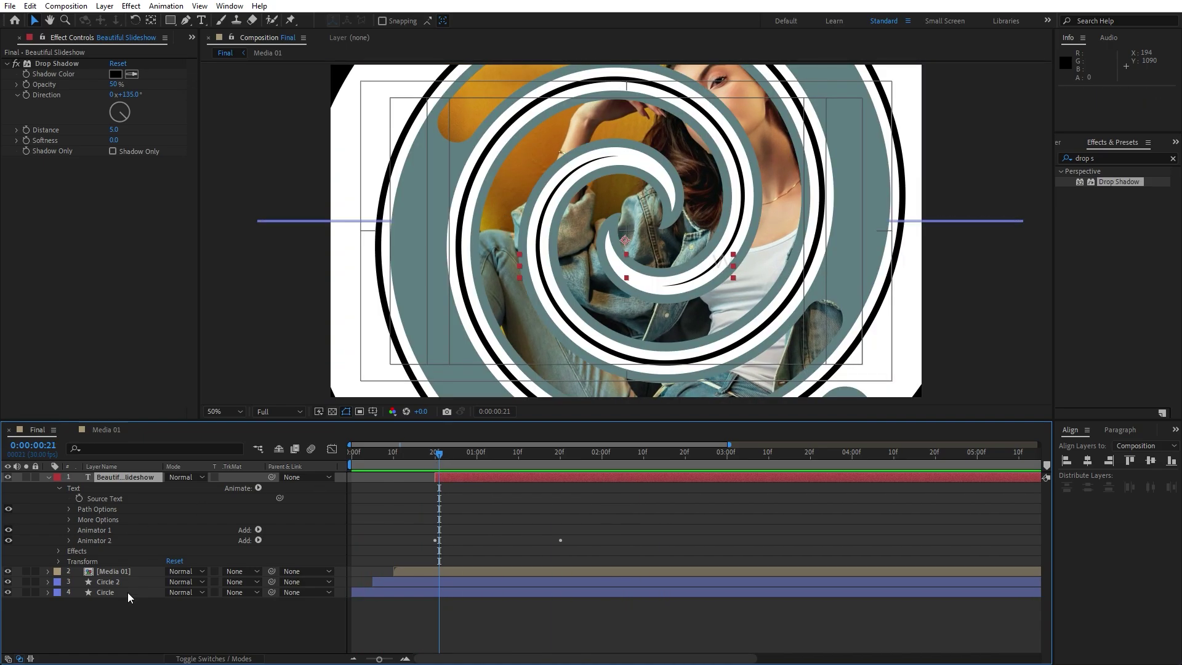
# - Move Image 01's 38% scale keyframe in Media 01 to 3:21, then preview the Final composition
pyautogui.doubleClick(109, 574)
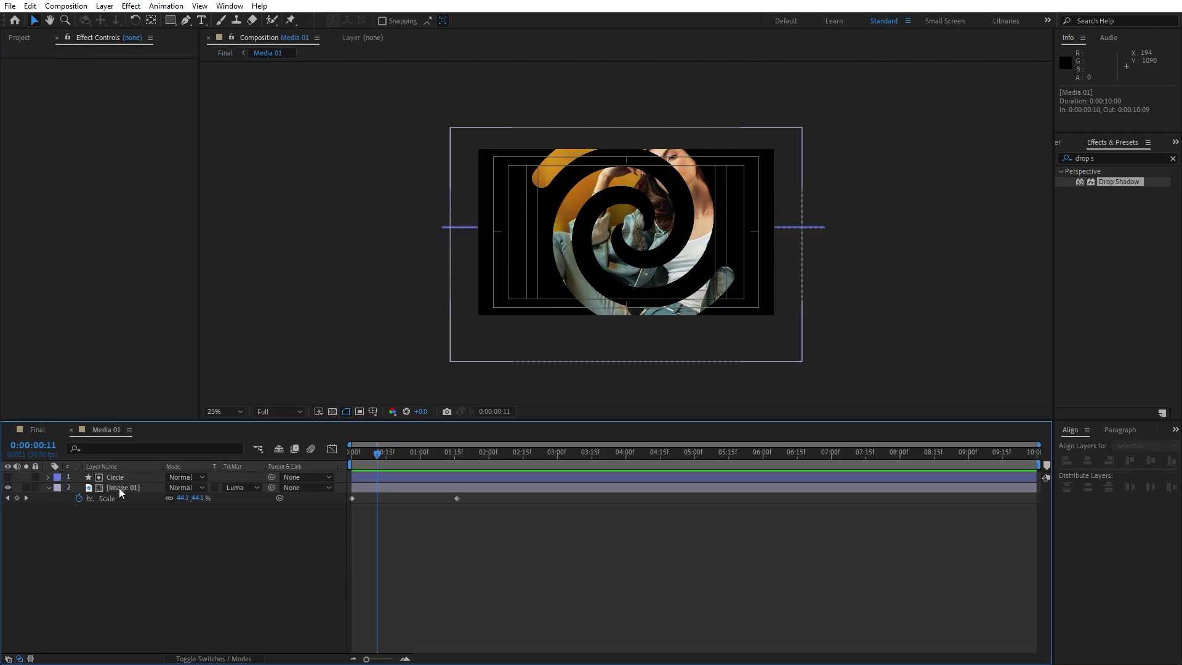
pyautogui.click(119, 488)
pyautogui.moveTo(457, 499); pyautogui.dragTo(606, 498)
pyautogui.click(28, 428)
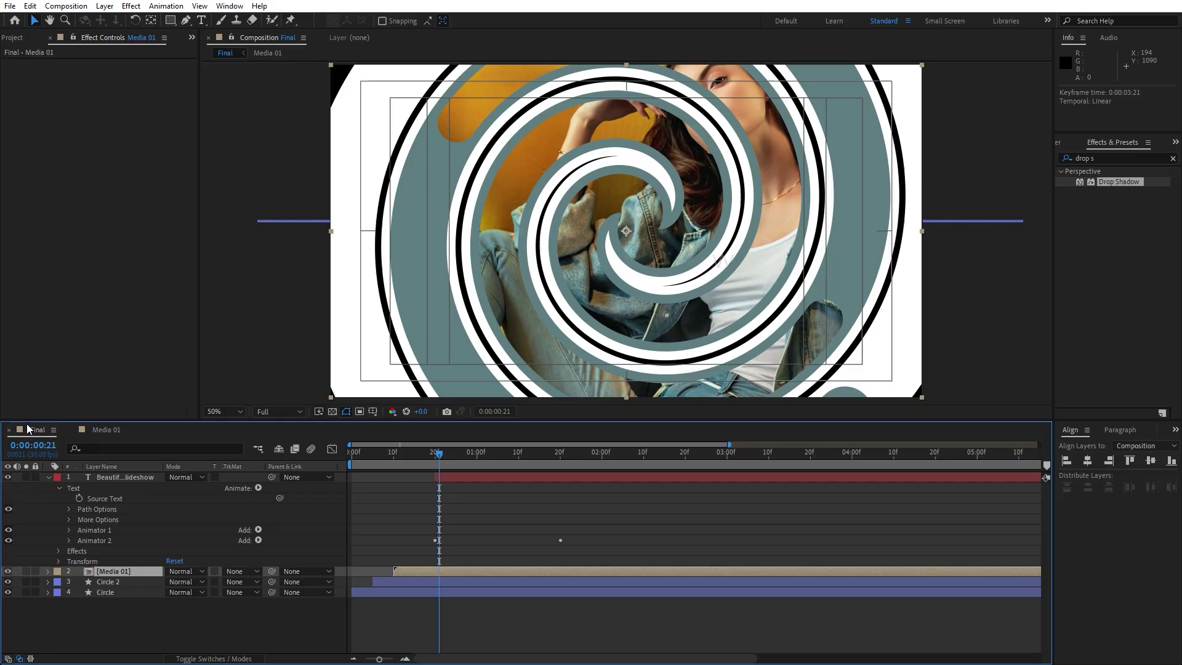
pyautogui.press('space')
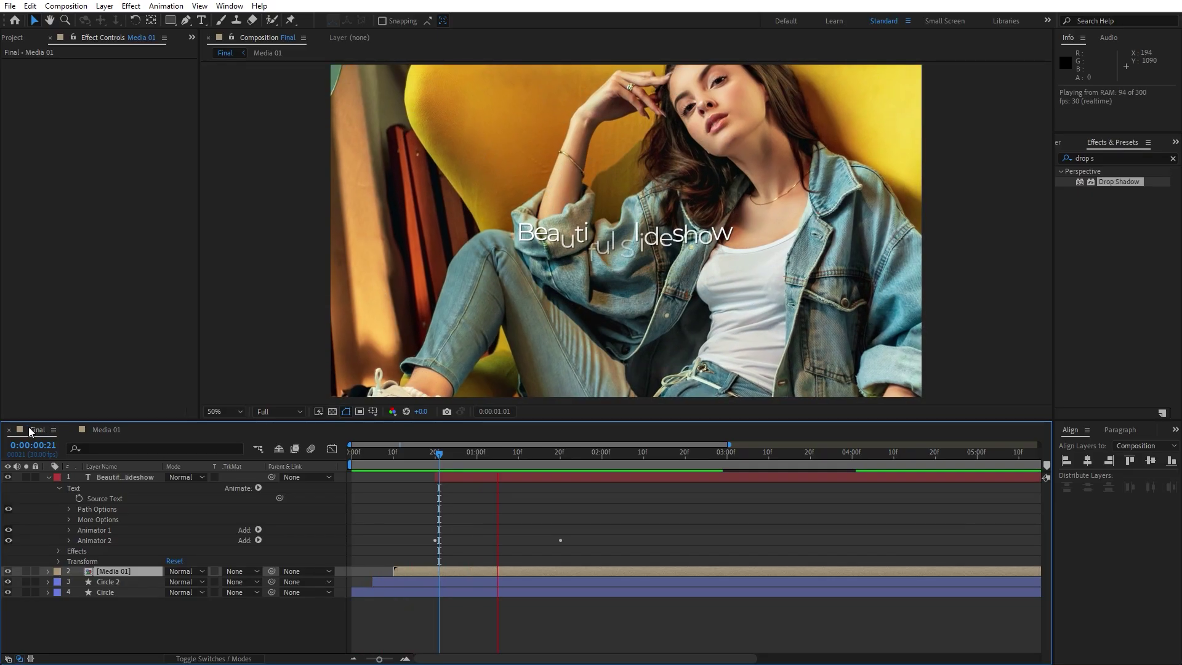
pyautogui.click(48, 478)
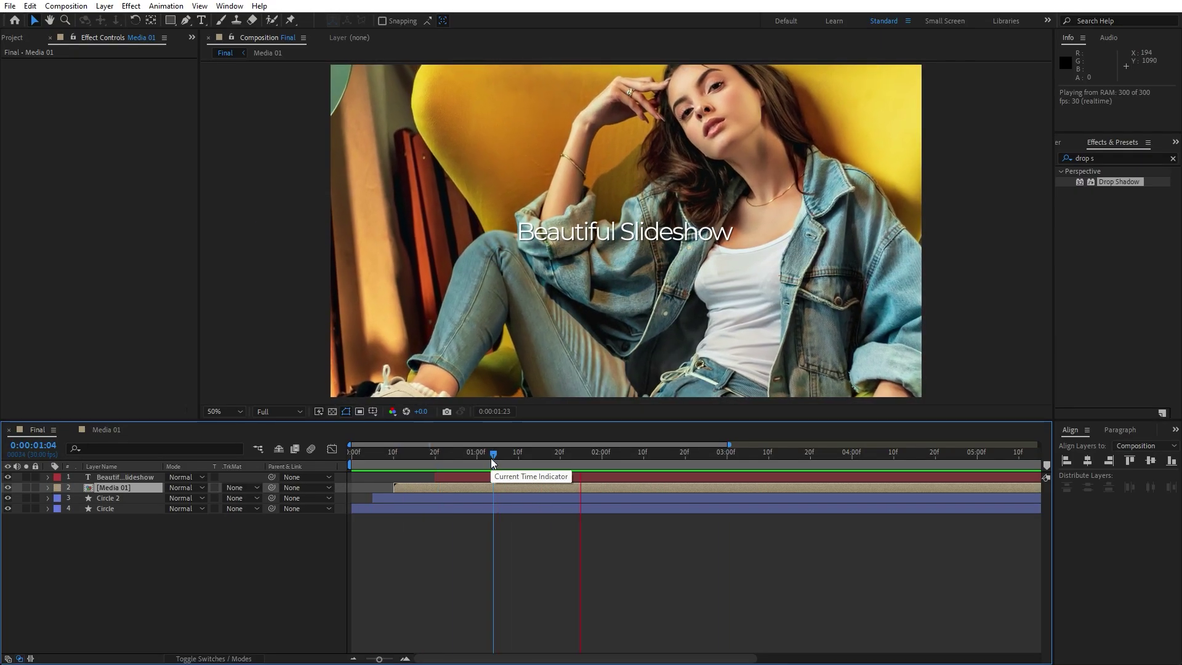
pyautogui.click(514, 456)
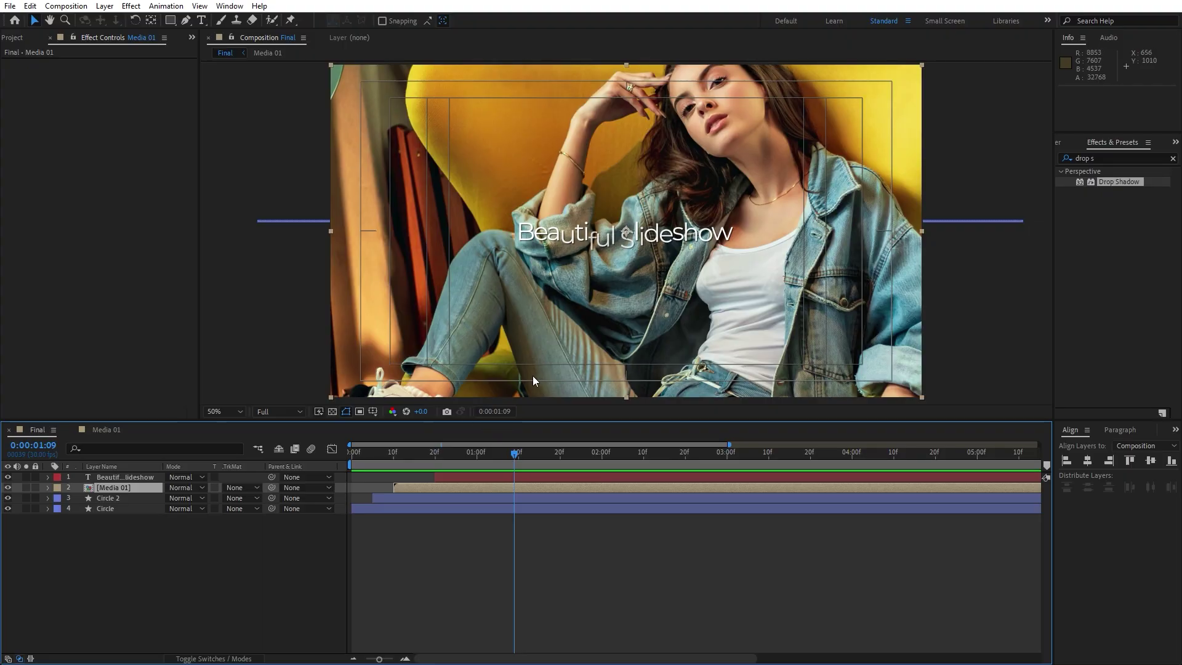
pyautogui.moveTo(505, 453); pyautogui.dragTo(382, 459)
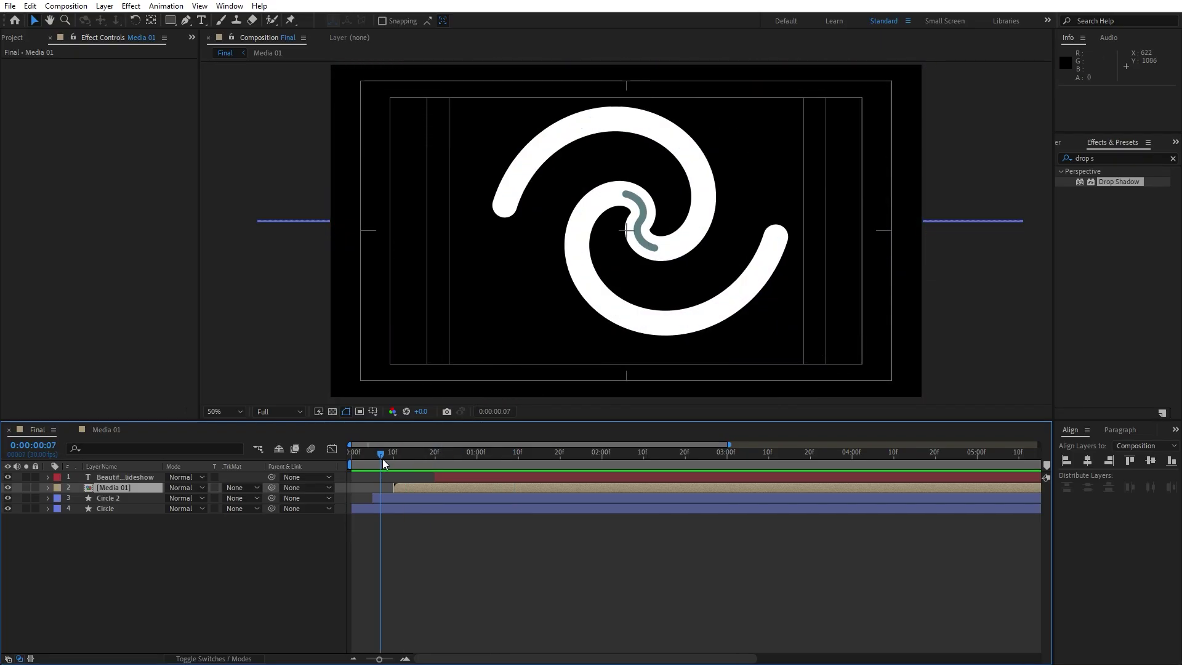
pyautogui.press('space')
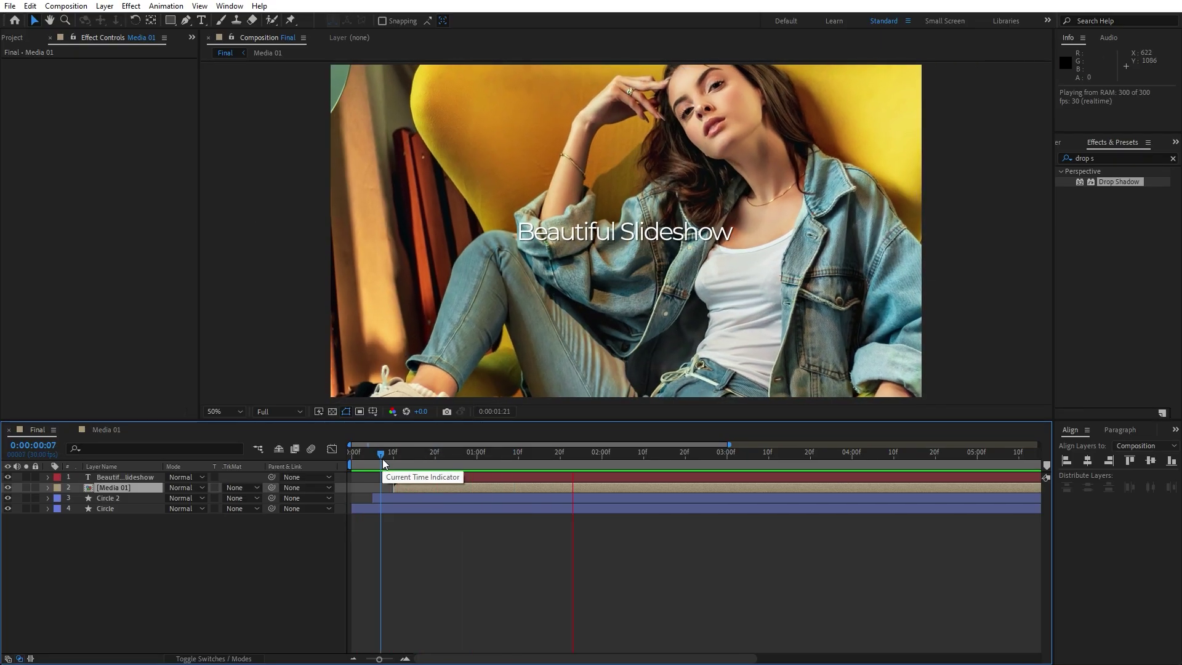
pyautogui.press('space')
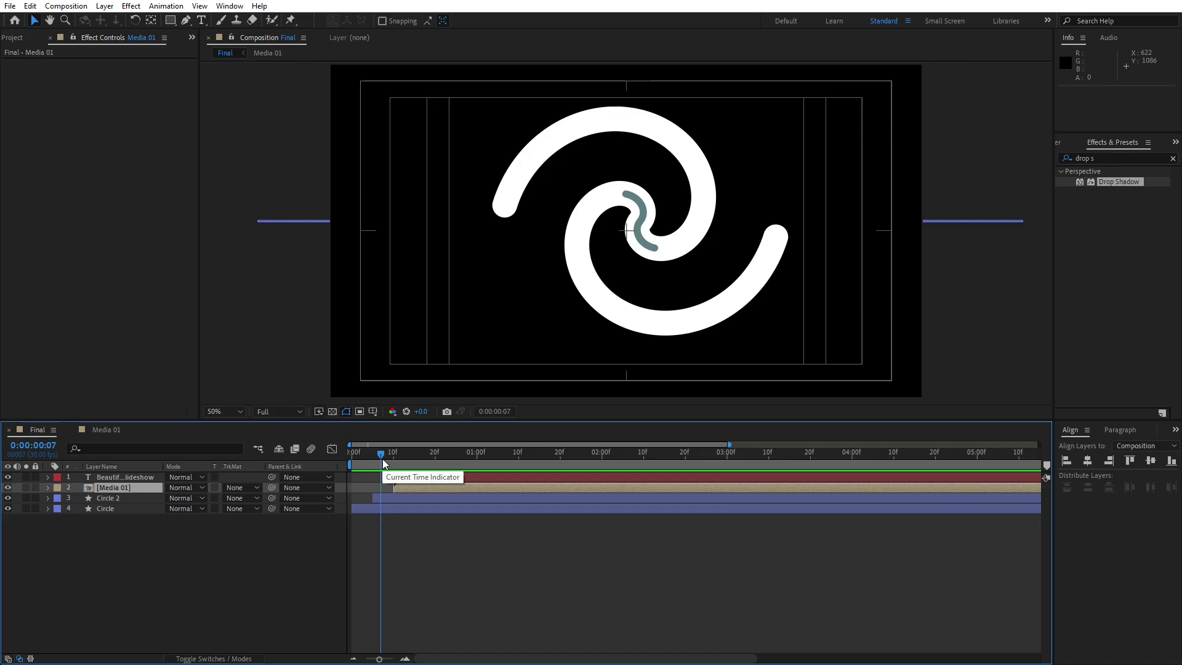
pyautogui.press('space')
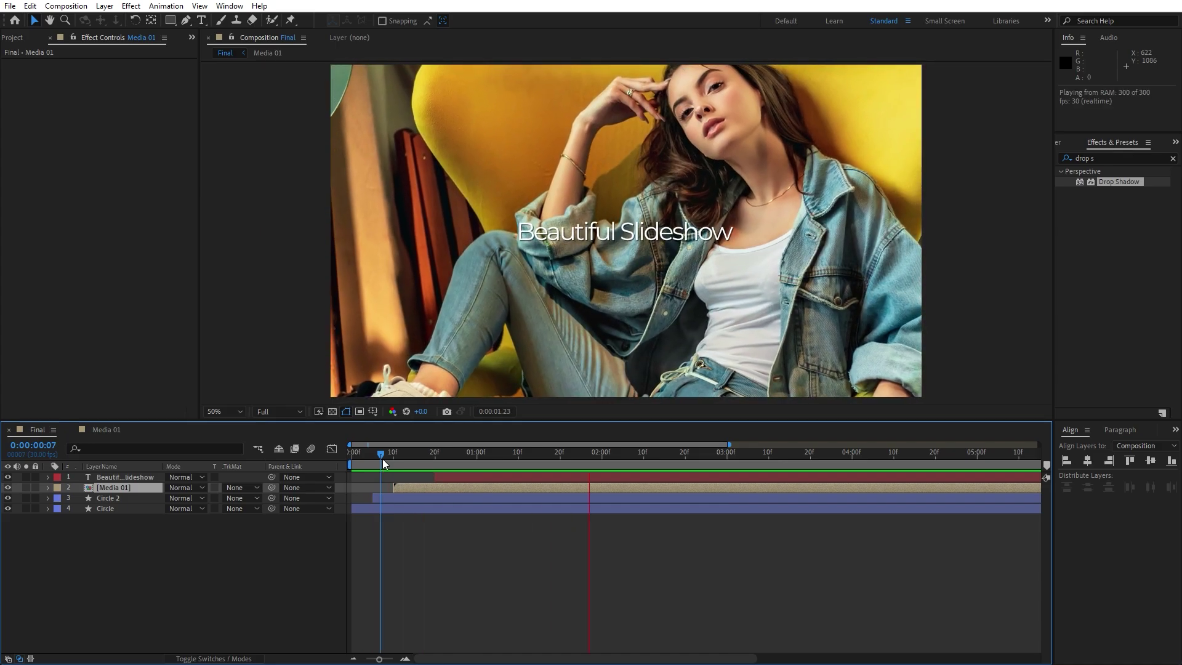
pyautogui.press('space')
pyautogui.press('space')
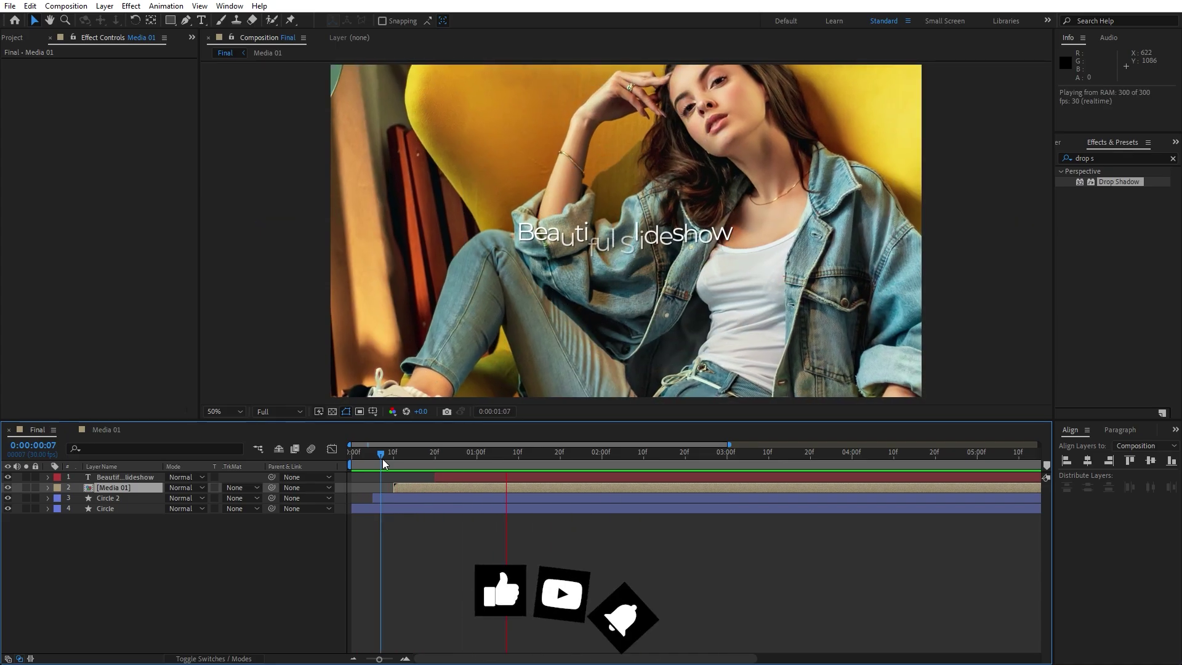
pyautogui.press('space')
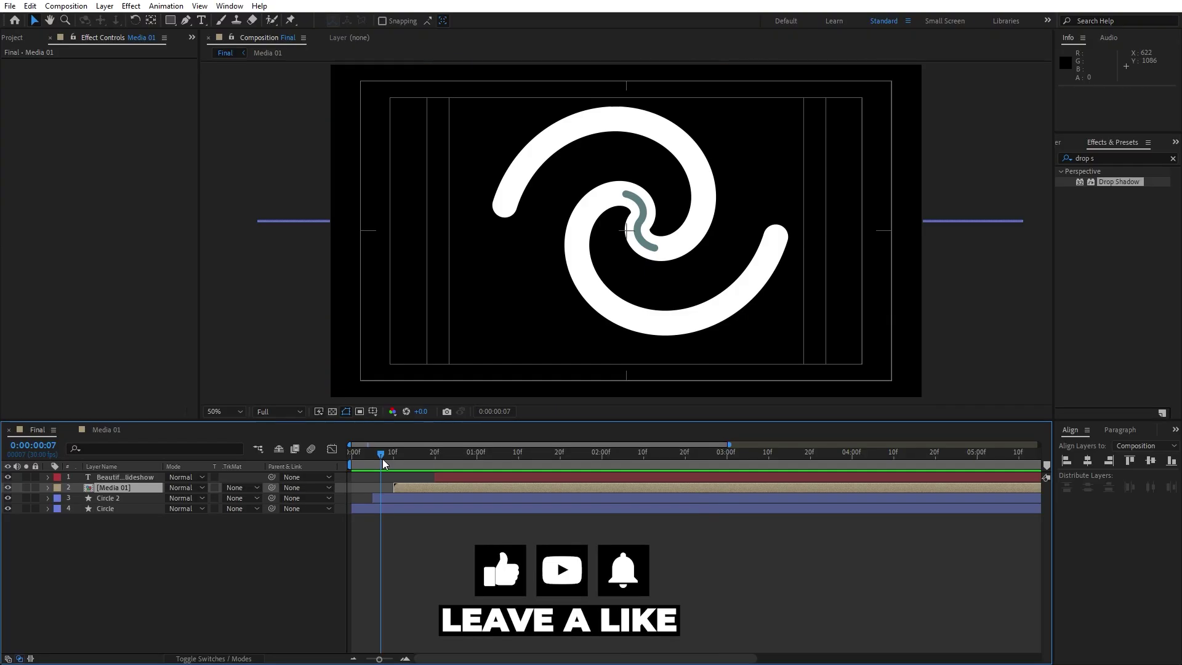
pyautogui.press('space')
pyautogui.press('space')
pyautogui.press('space')
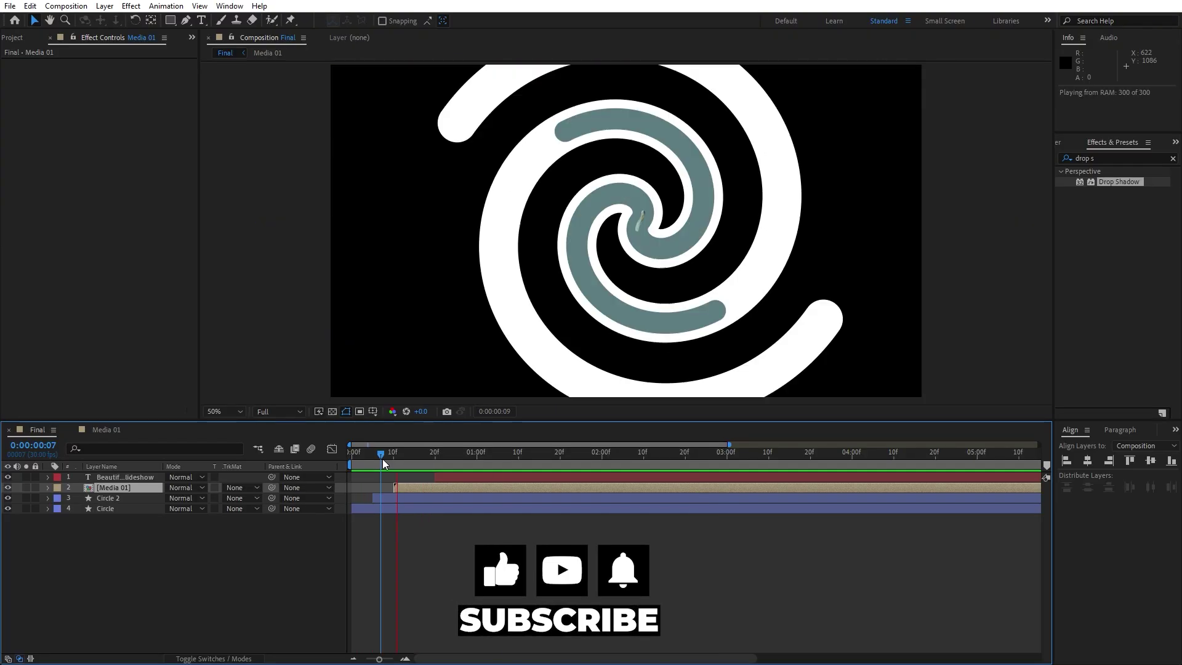